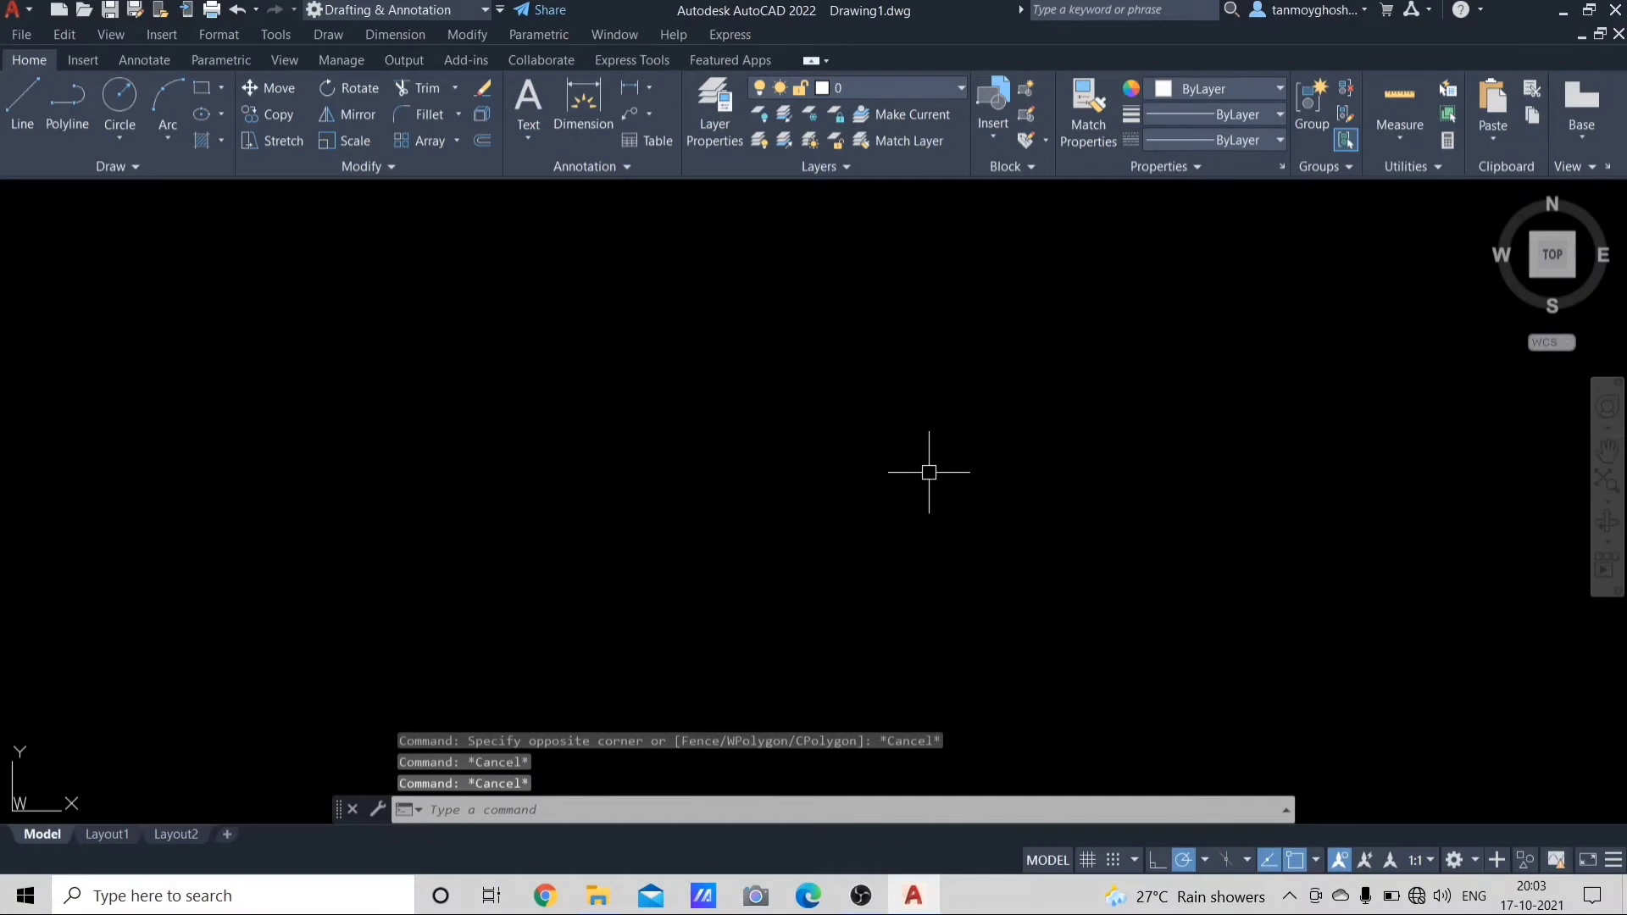
# Step: Draw a trial circle, erase it, and preview the circle drawing options without using one
pyautogui.write('c')
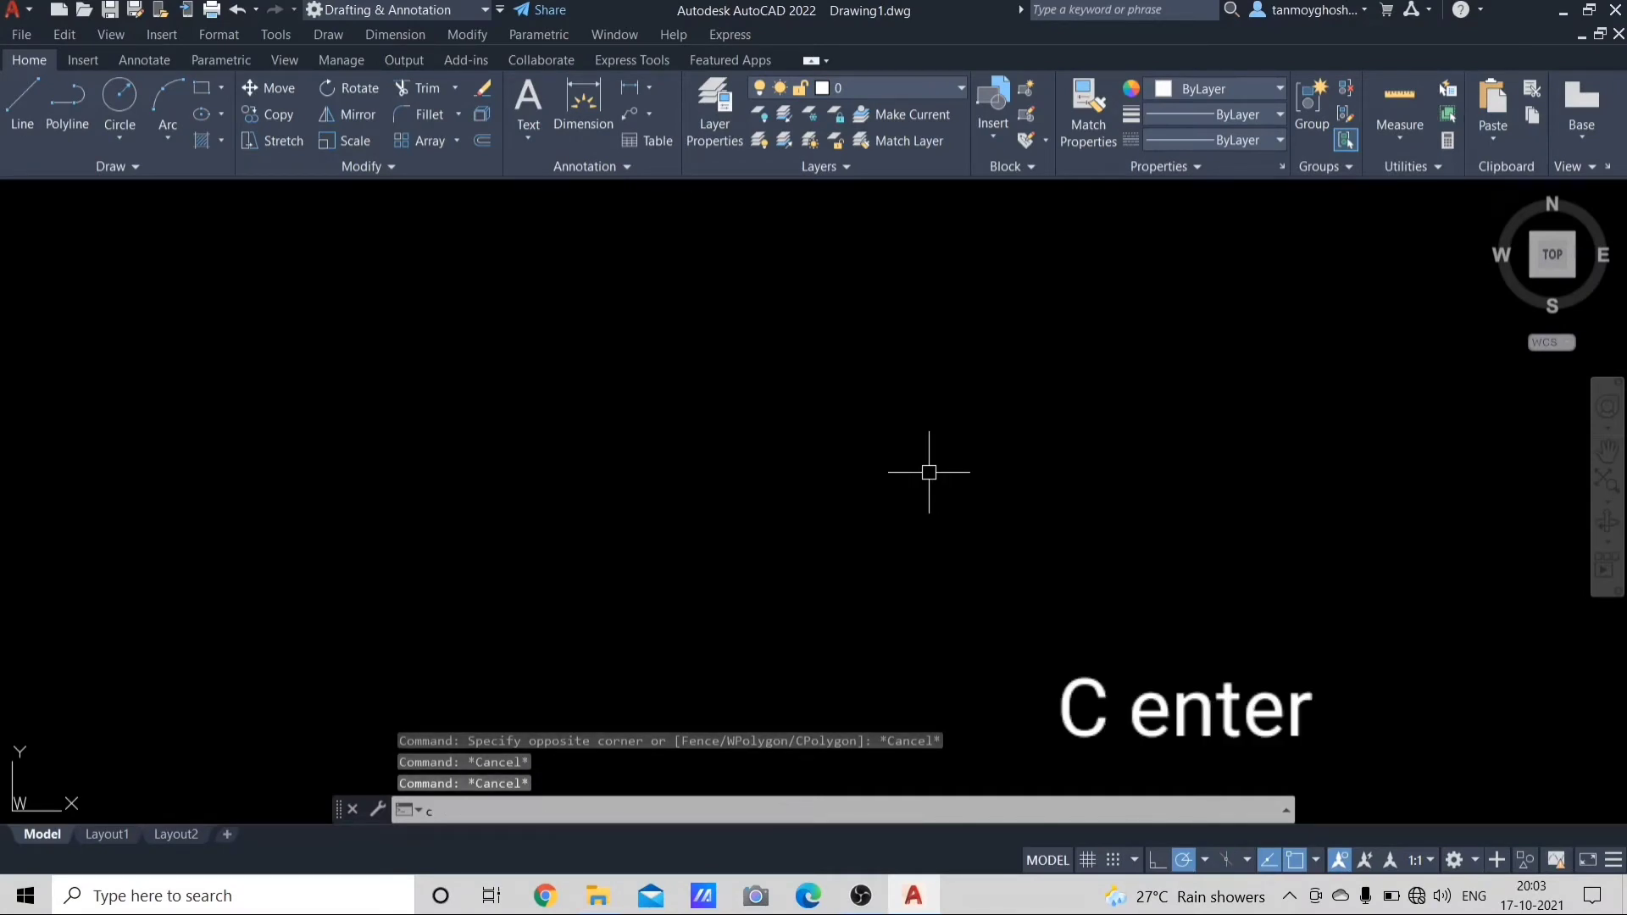
pyautogui.press('Return')
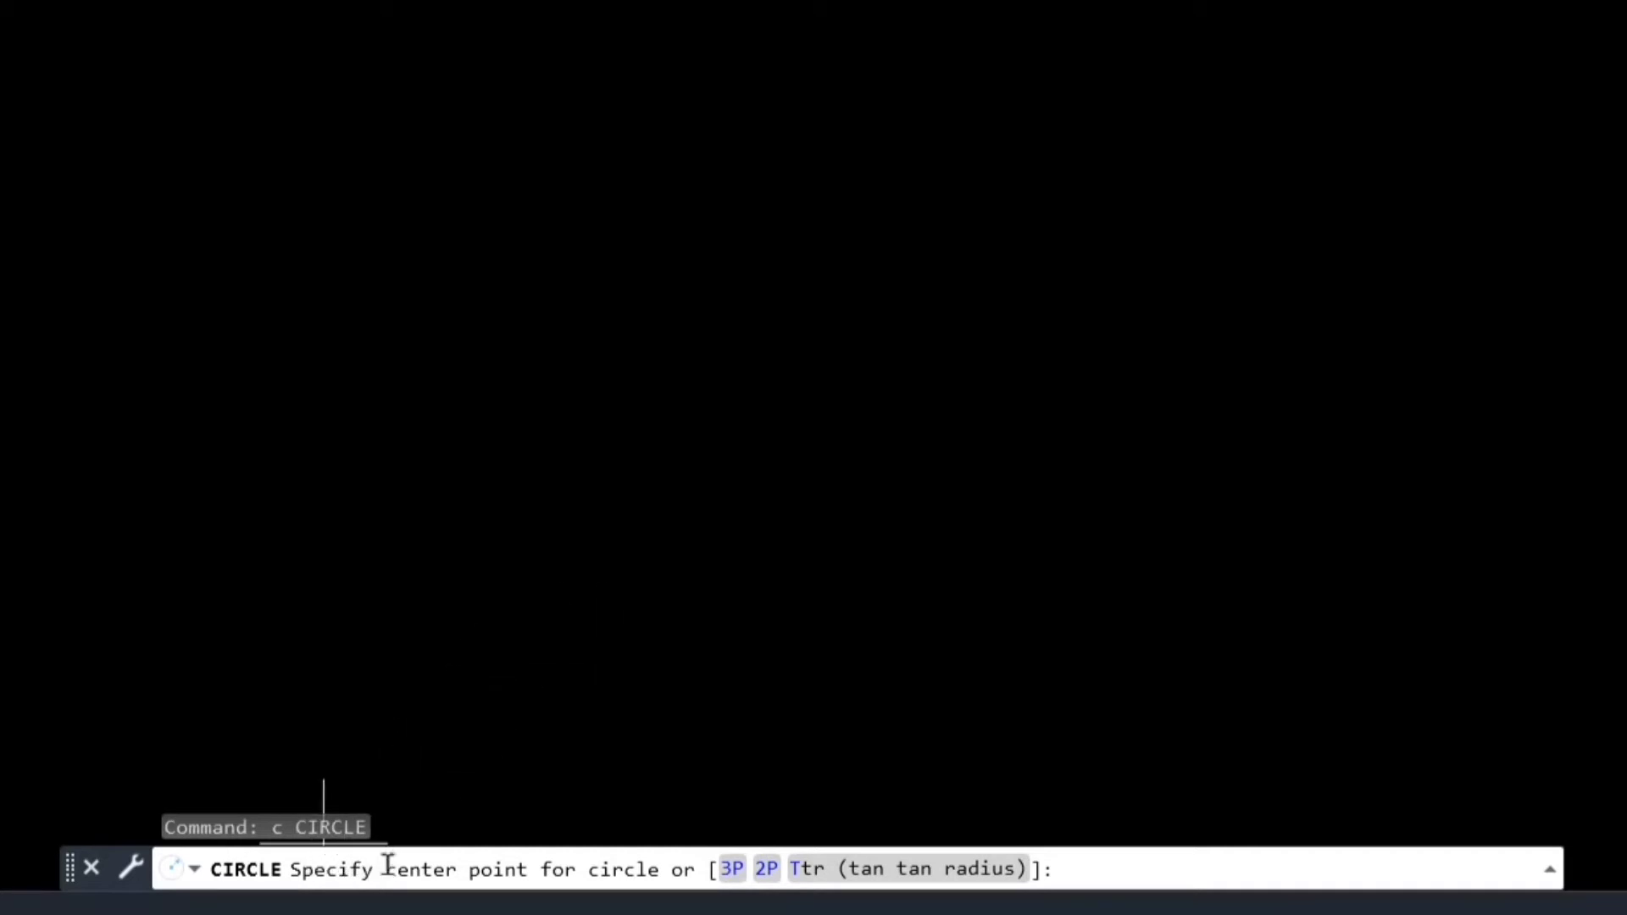
pyautogui.click(624, 414)
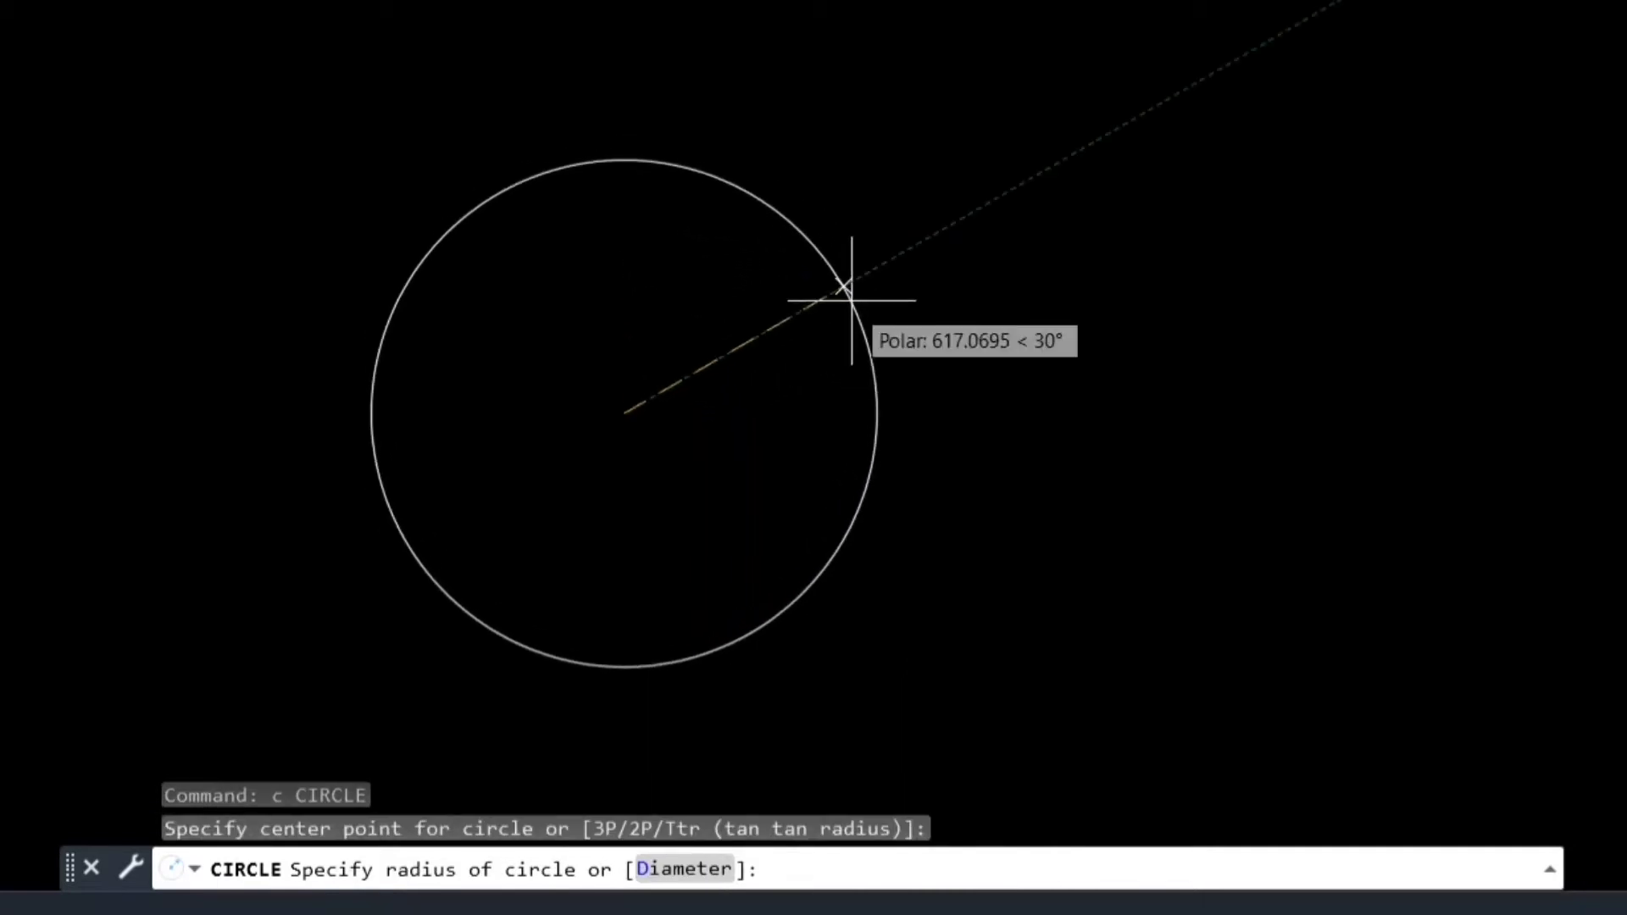
pyautogui.click(846, 286)
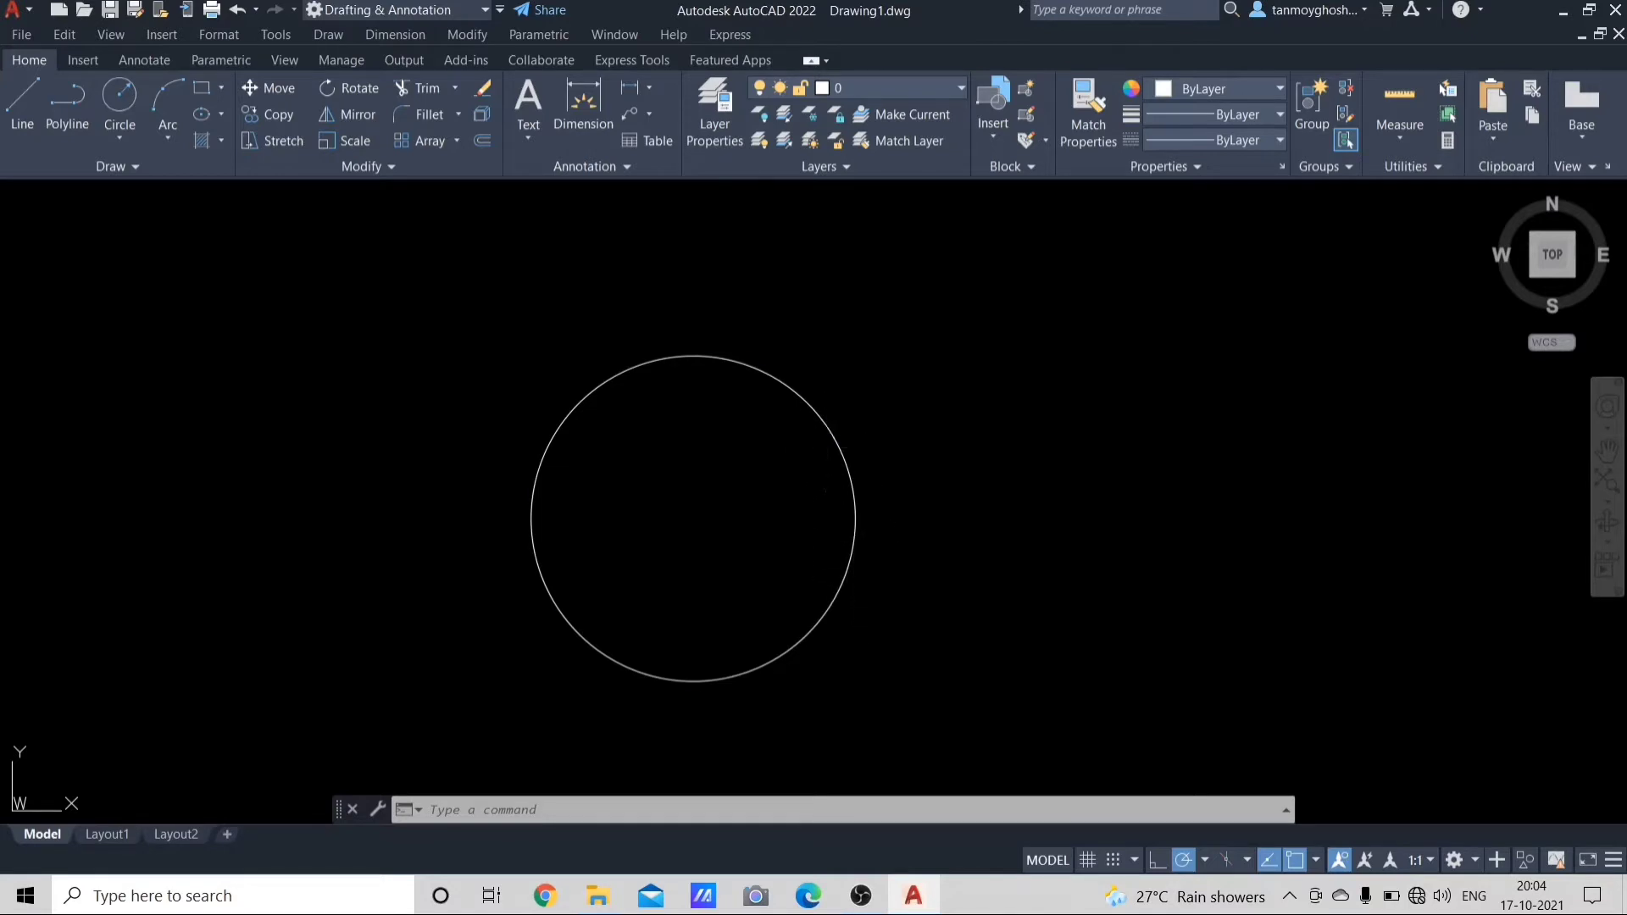
pyautogui.click(828, 437)
pyautogui.press('Delete')
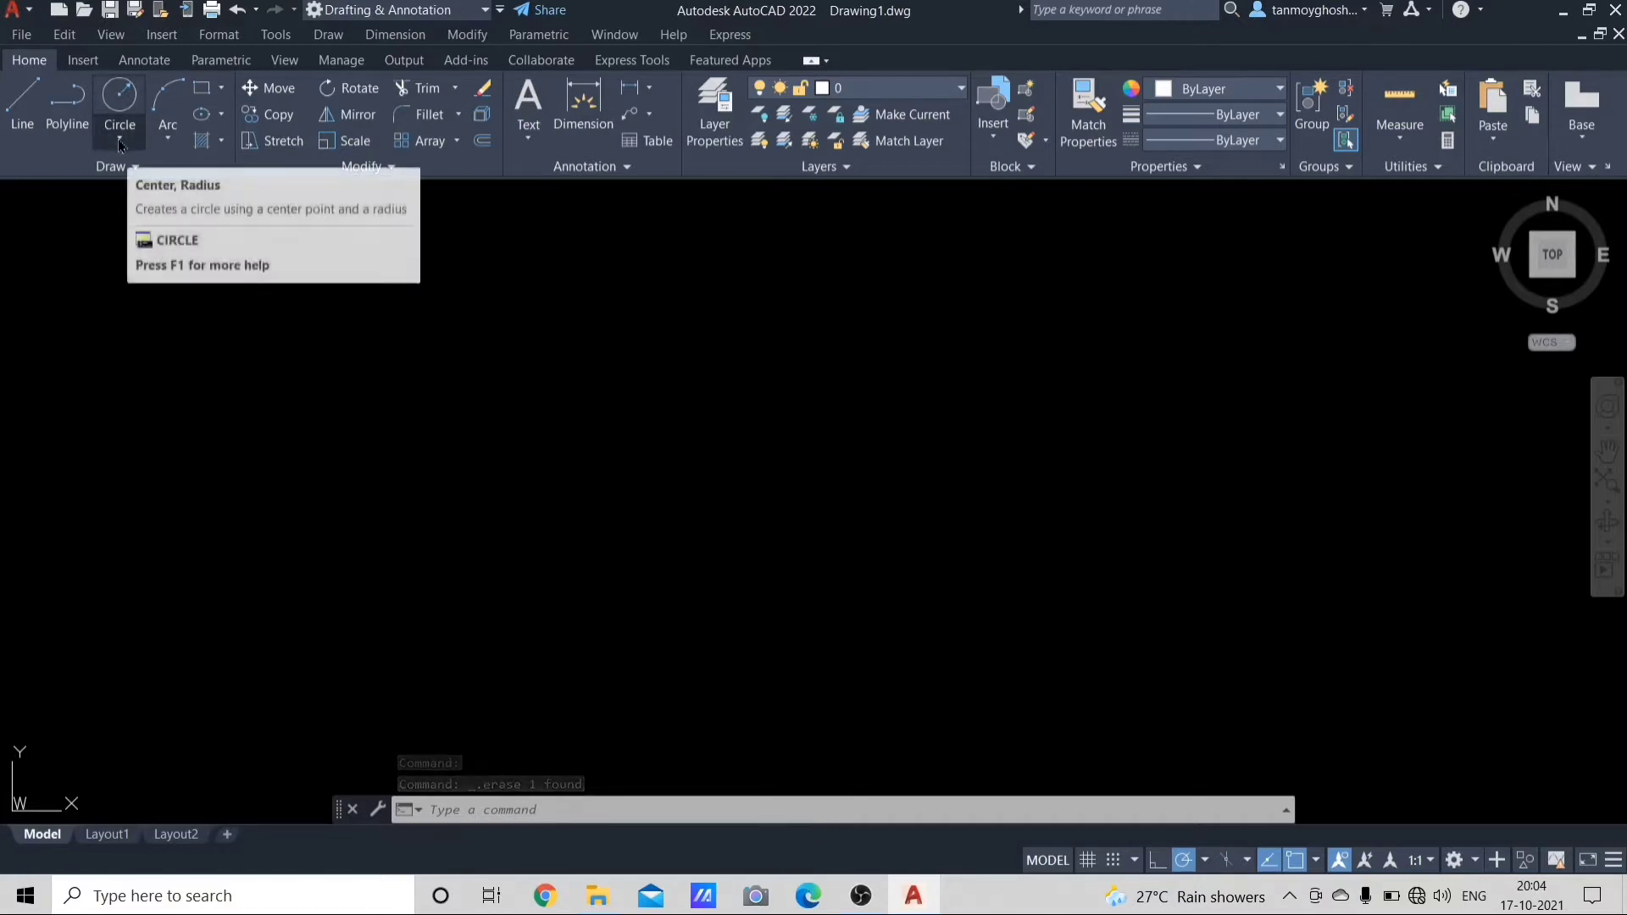
pyautogui.click(119, 140)
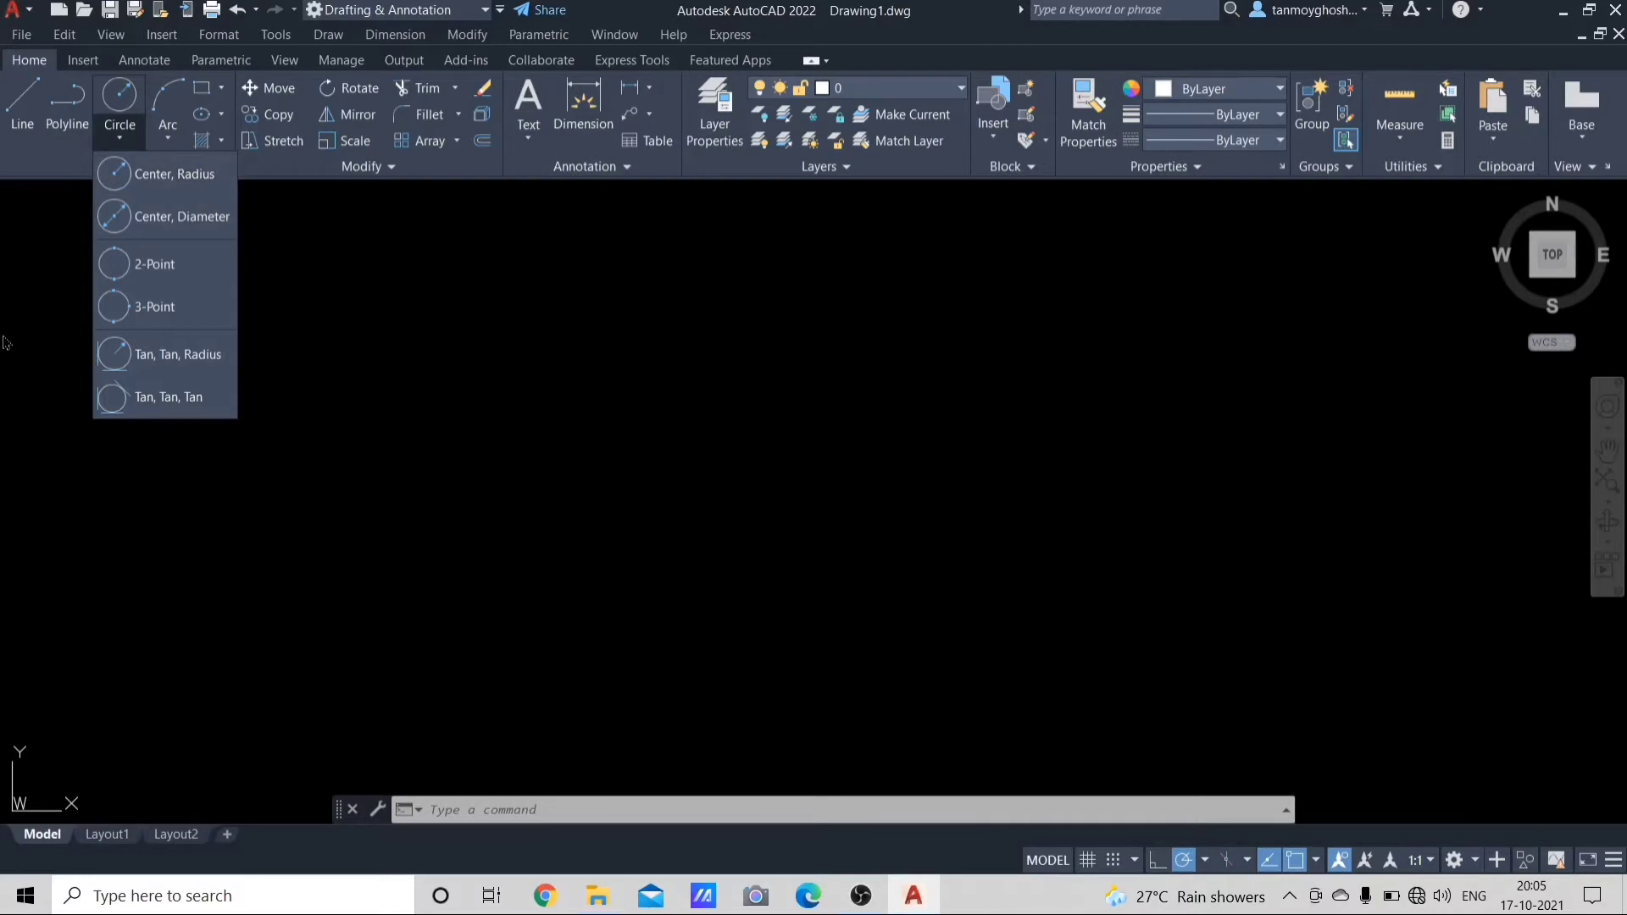
pyautogui.press('Escape')
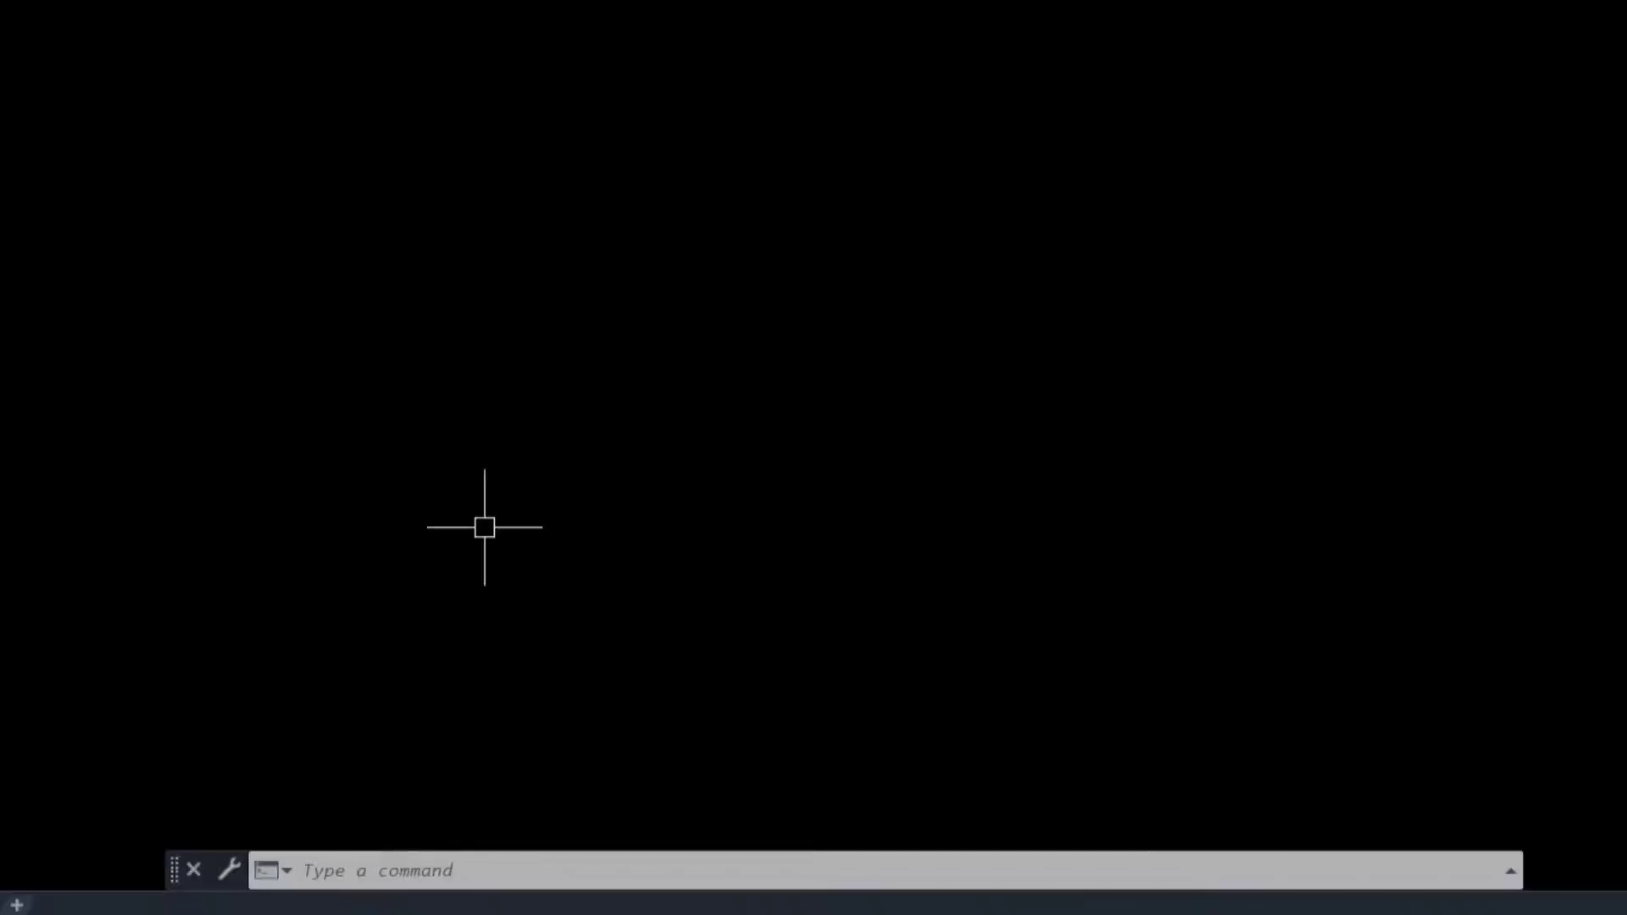
# Step: Set the drawing's length precision to 0 in Drawing Units (UN)
pyautogui.write('un')
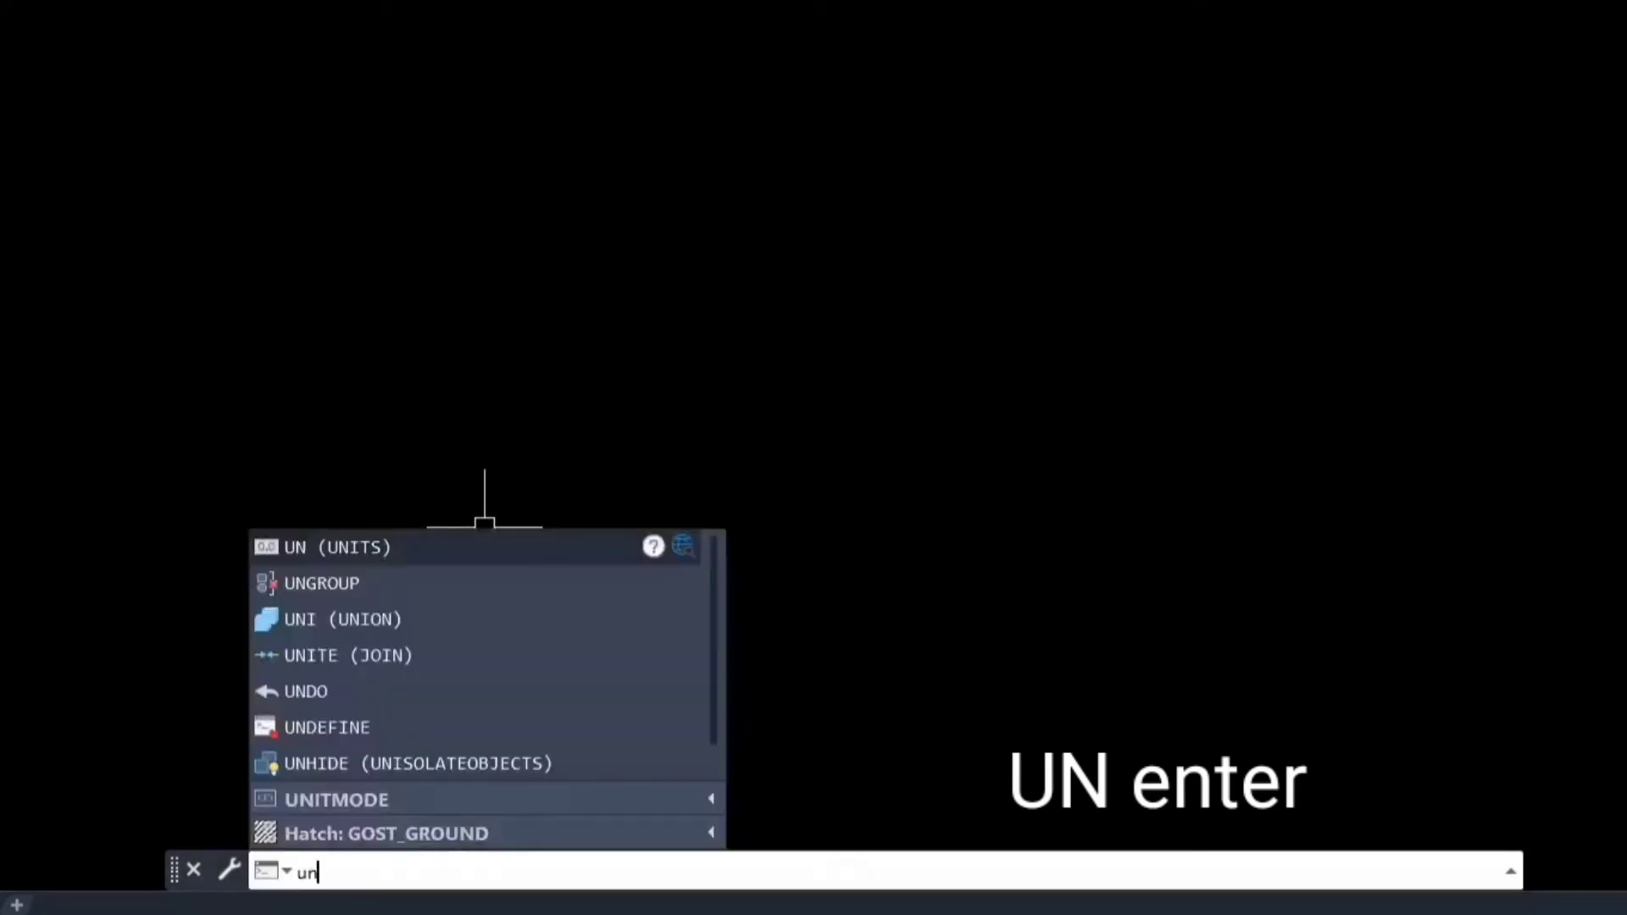
pyautogui.press('Return')
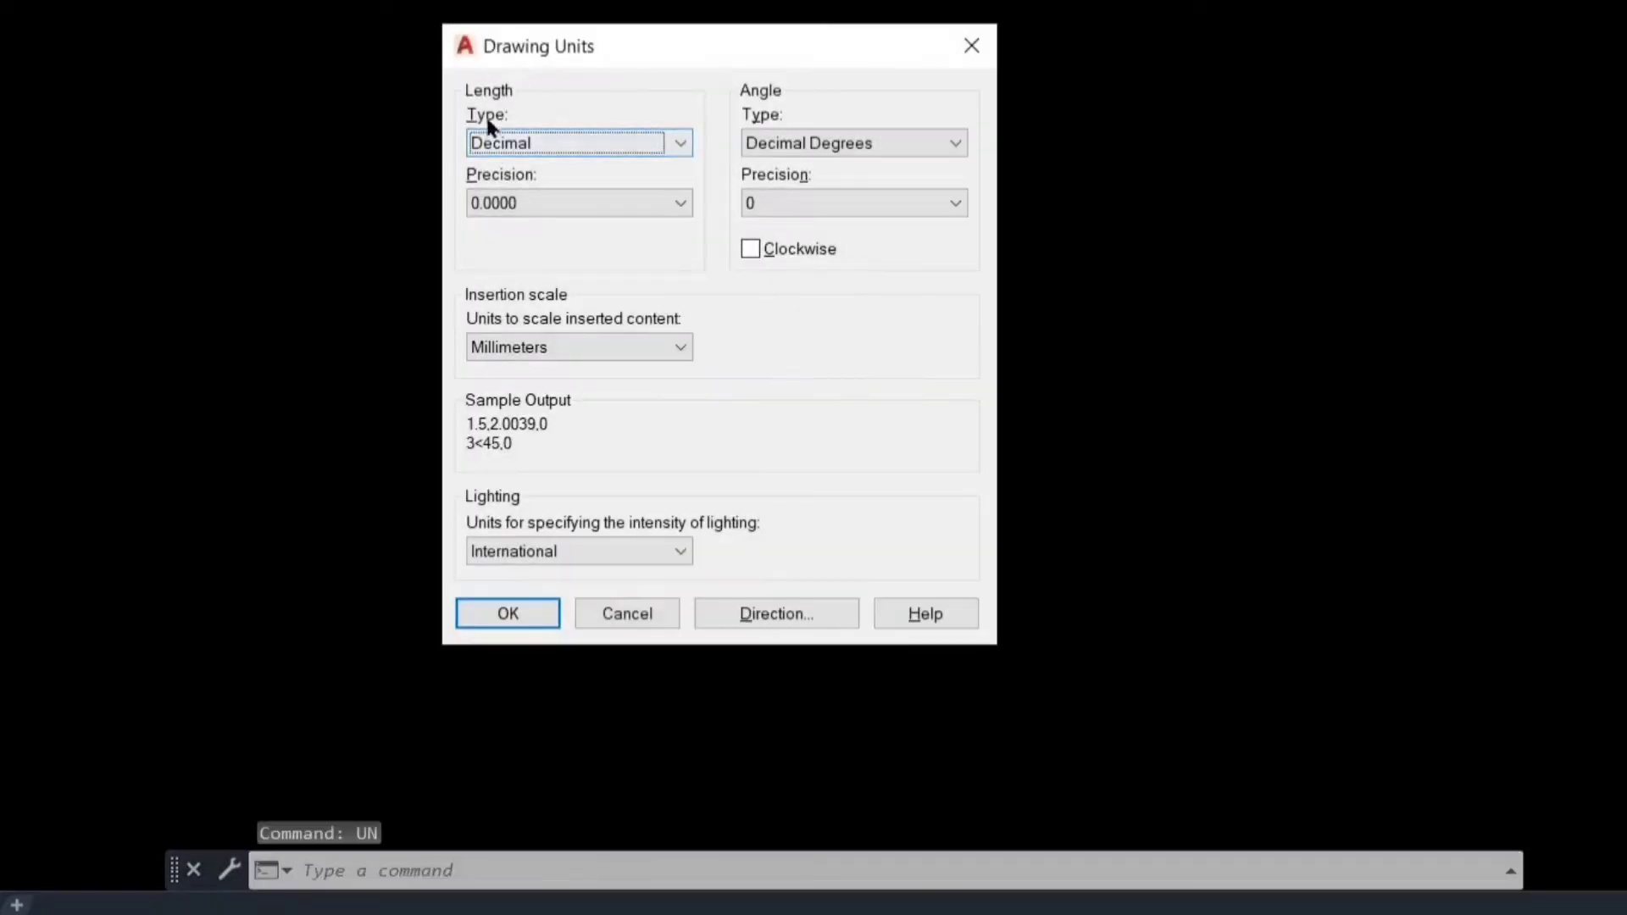
pyautogui.click(678, 203)
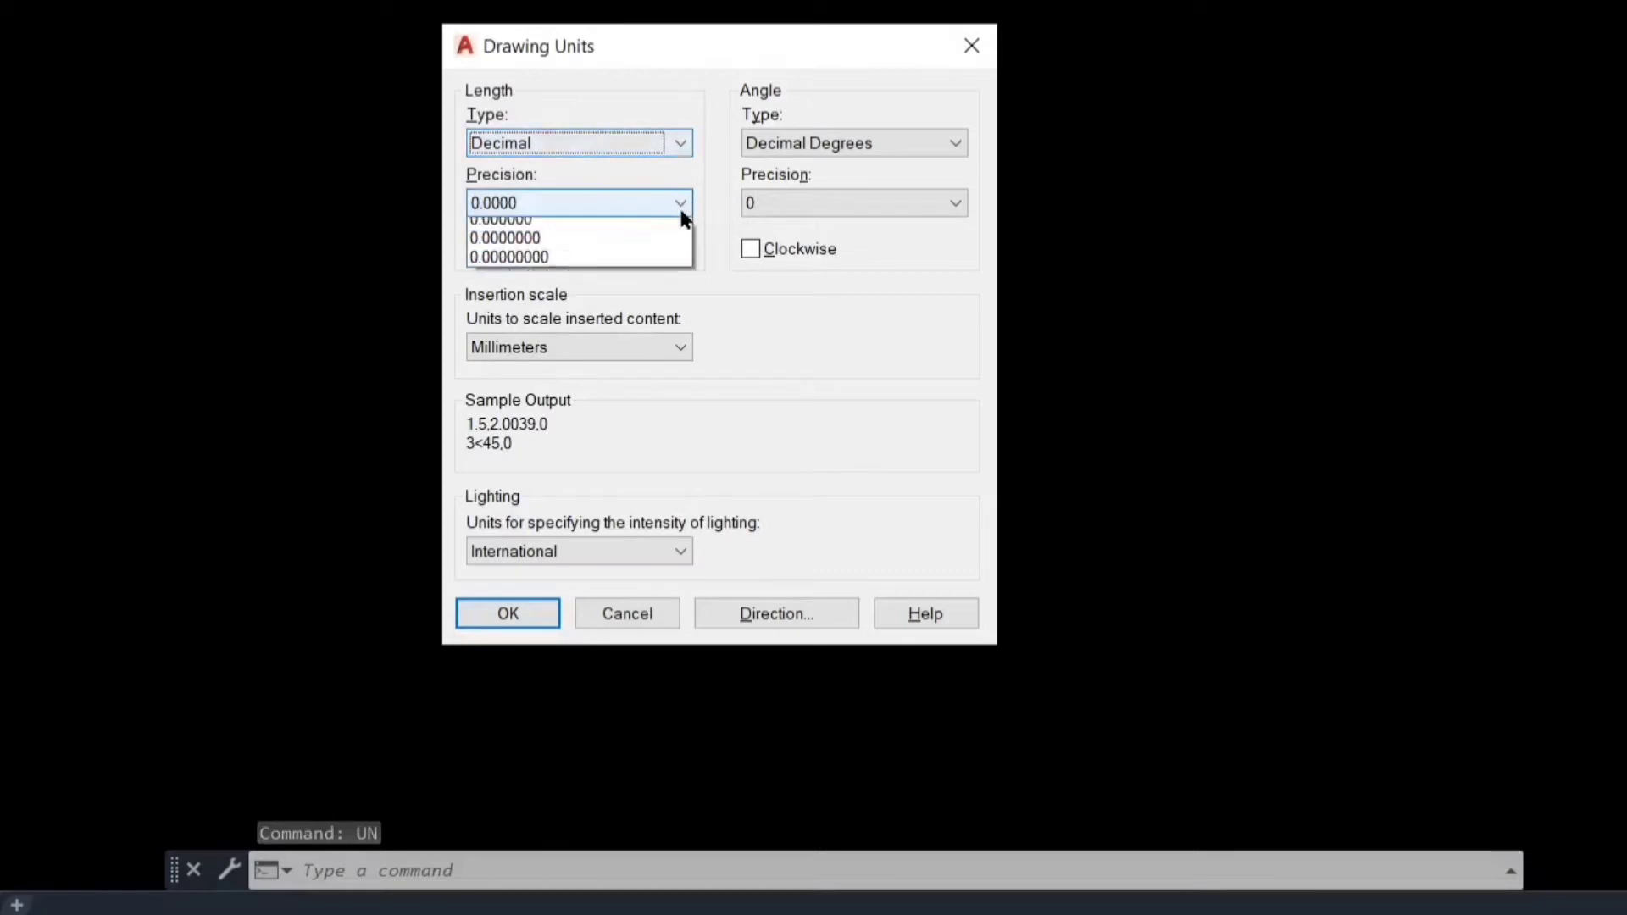
pyautogui.click(575, 226)
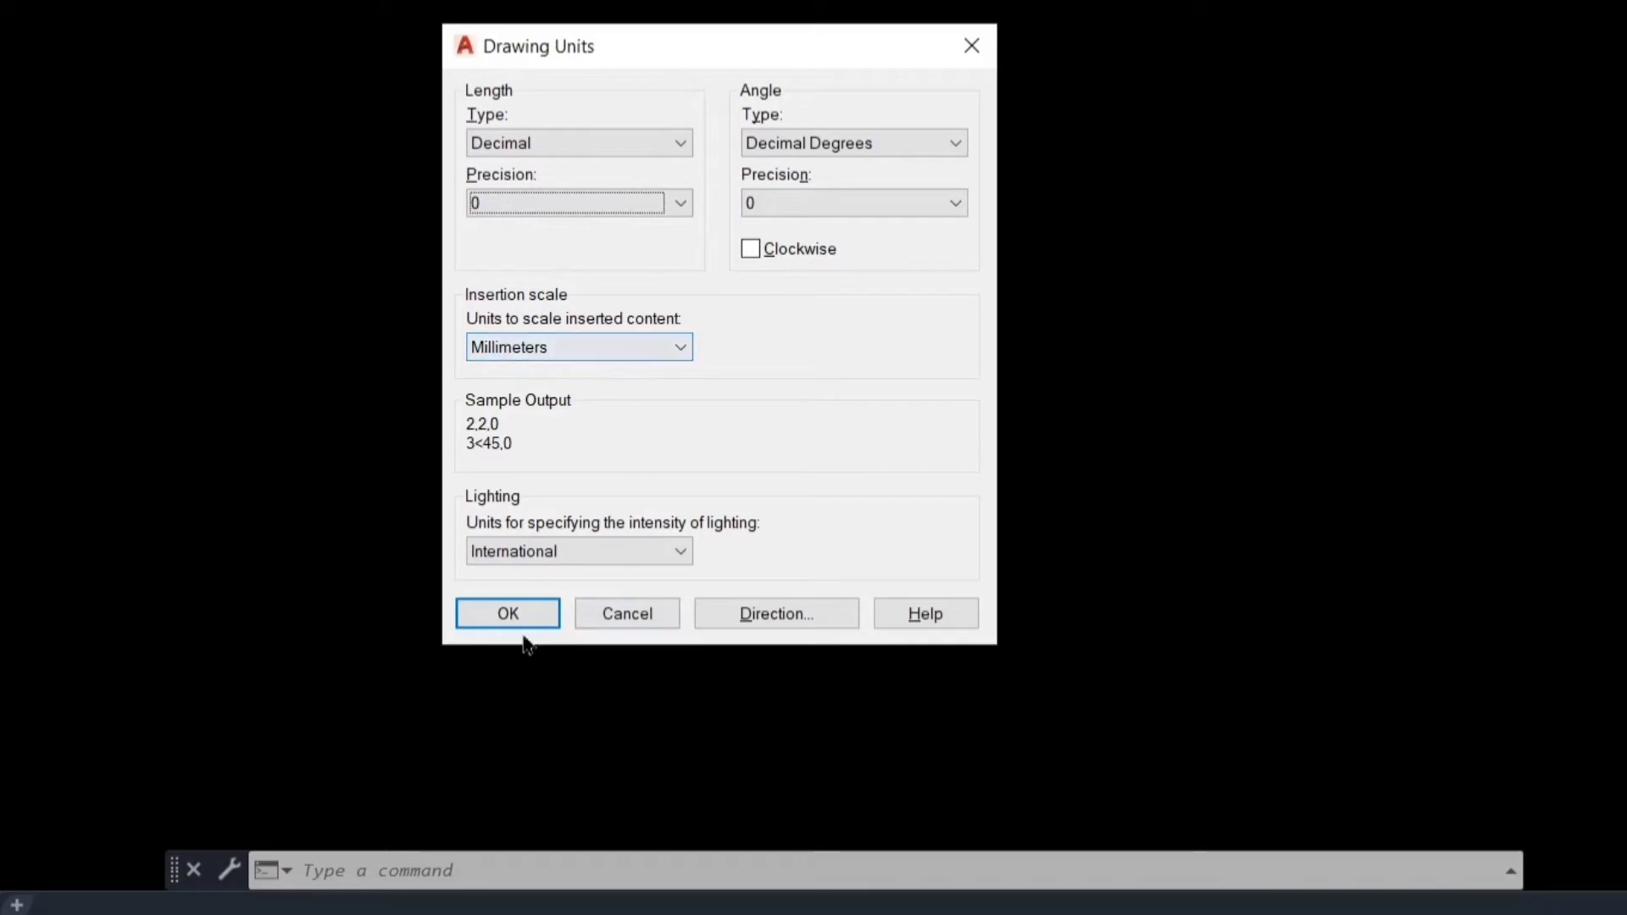
pyautogui.click(513, 607)
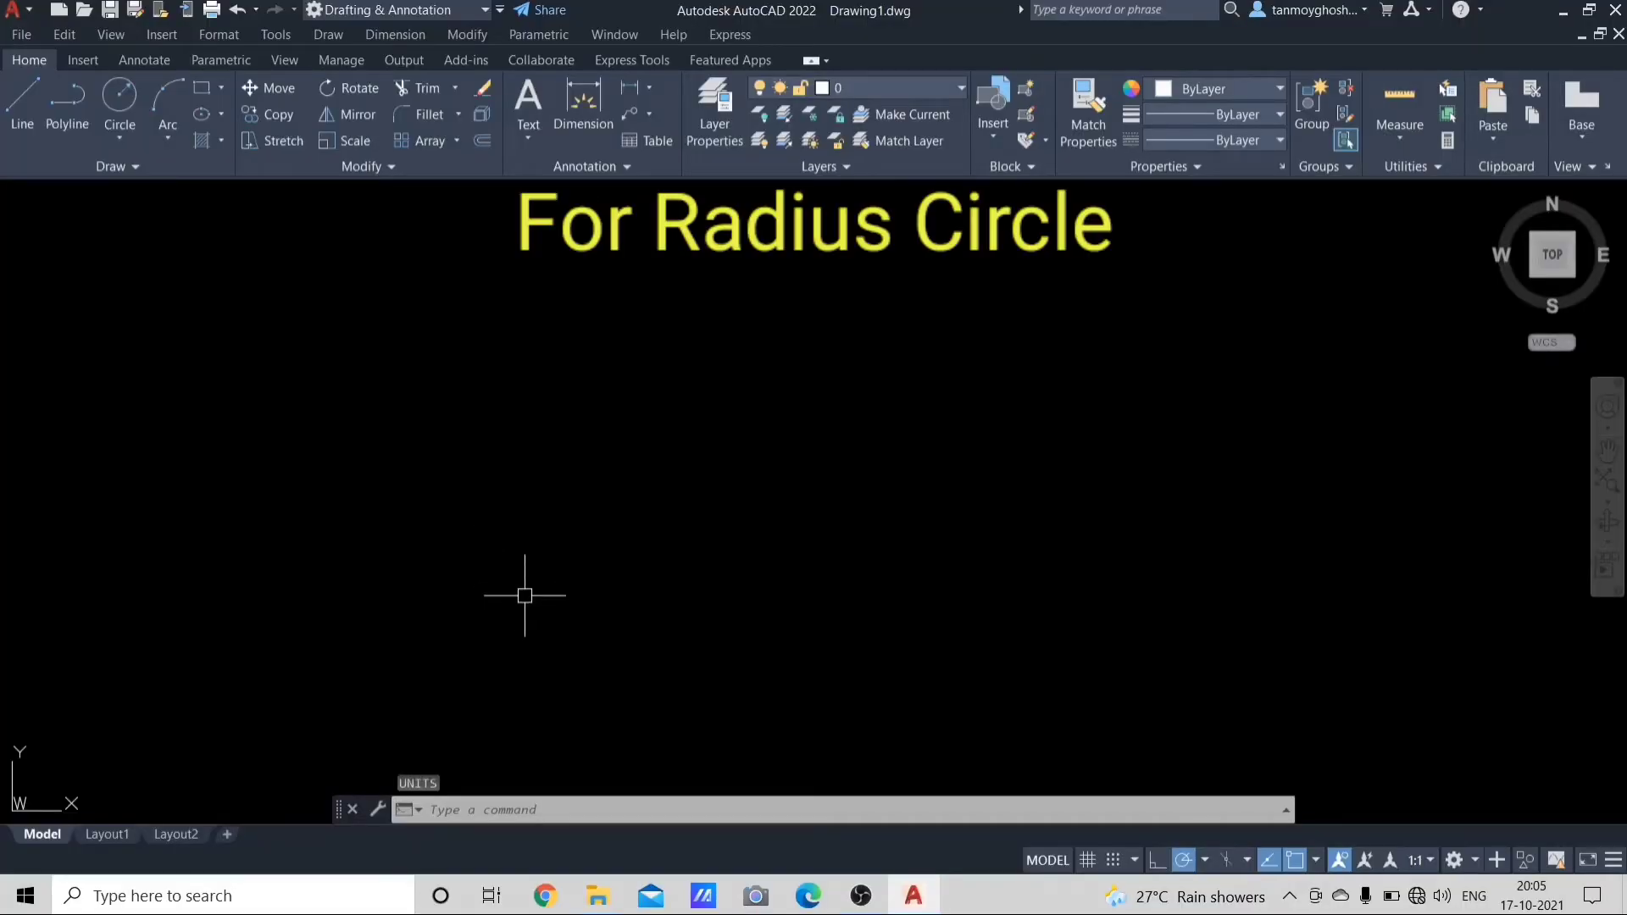
# Step: Draw a center-radius circle of radius 50 at a picked centre point
pyautogui.write('c')
pyautogui.press('Return')
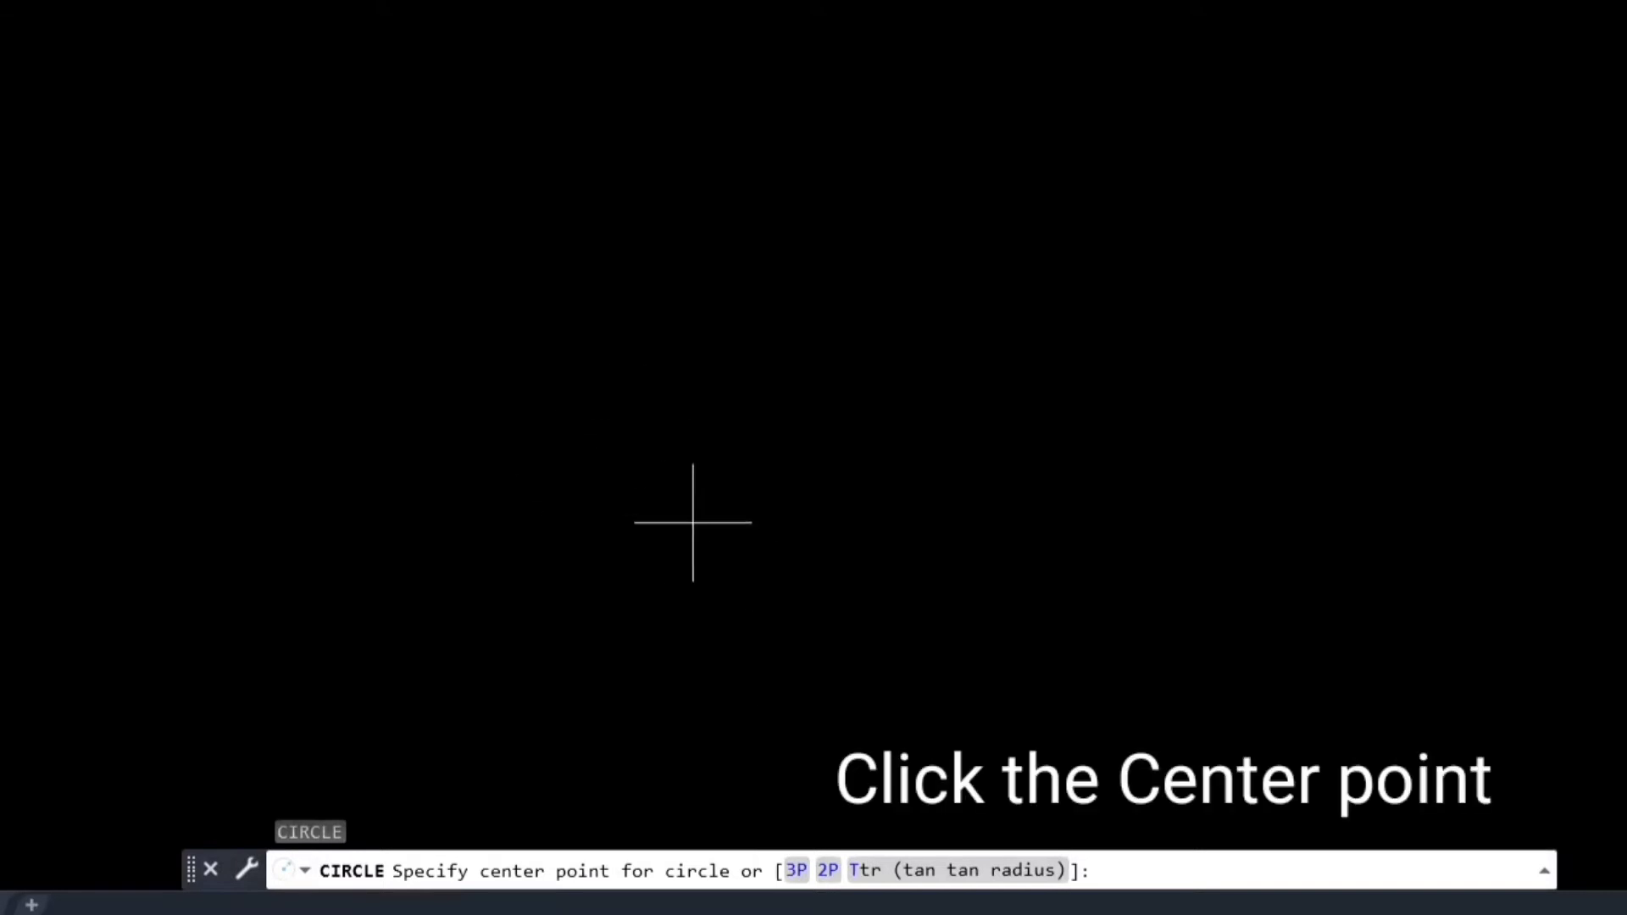
pyautogui.click(666, 487)
pyautogui.write('r')
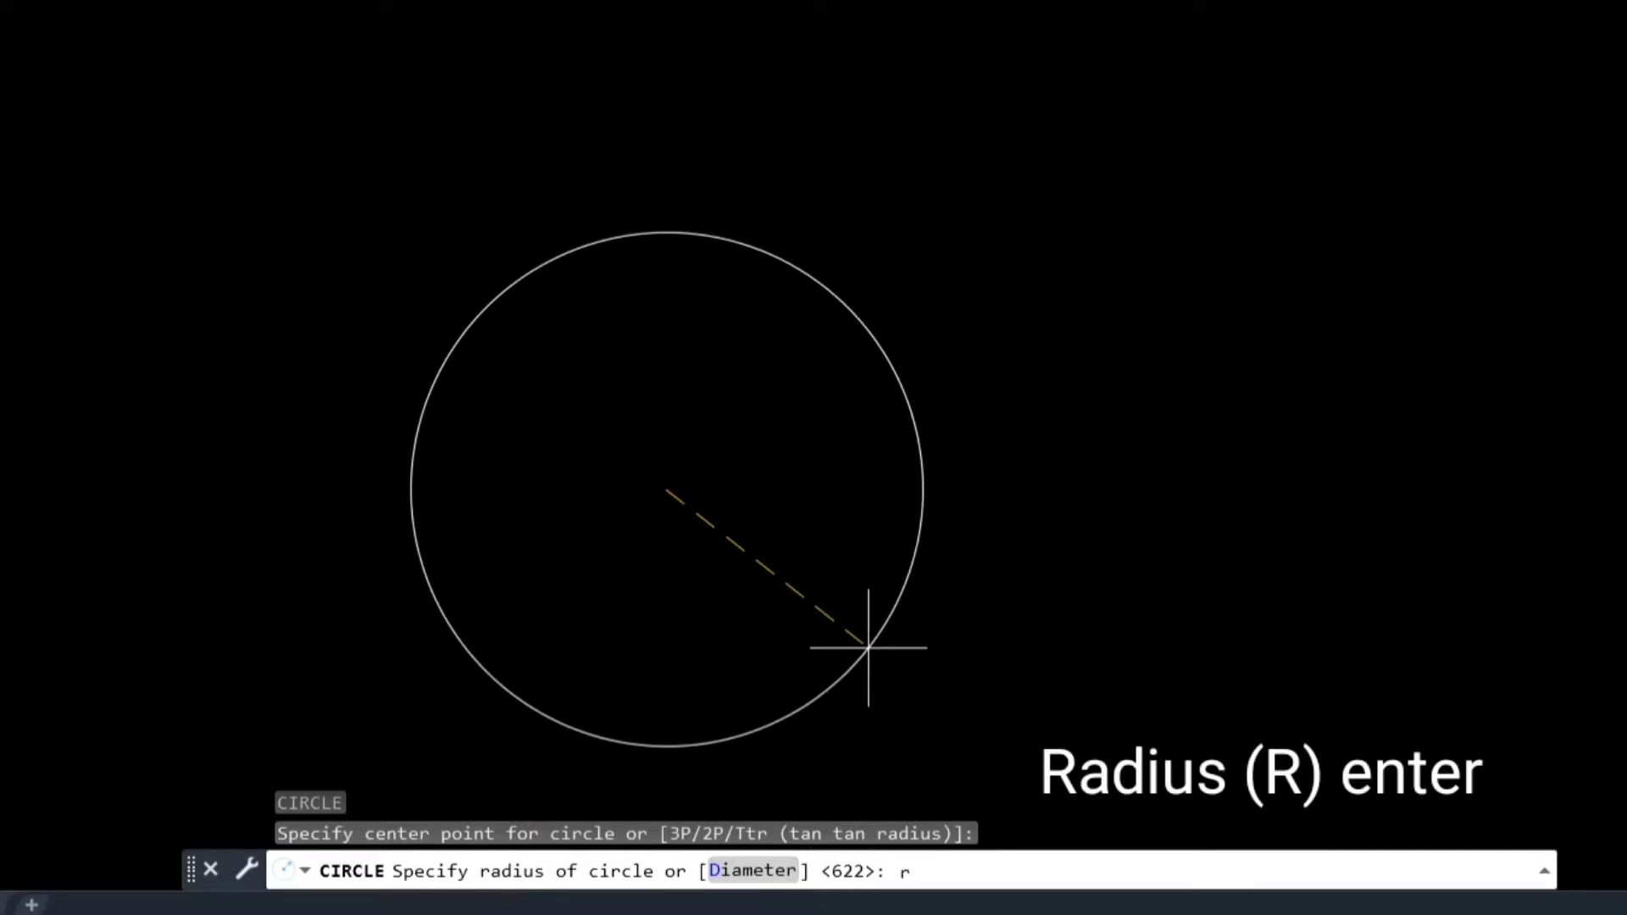
pyautogui.press('Return')
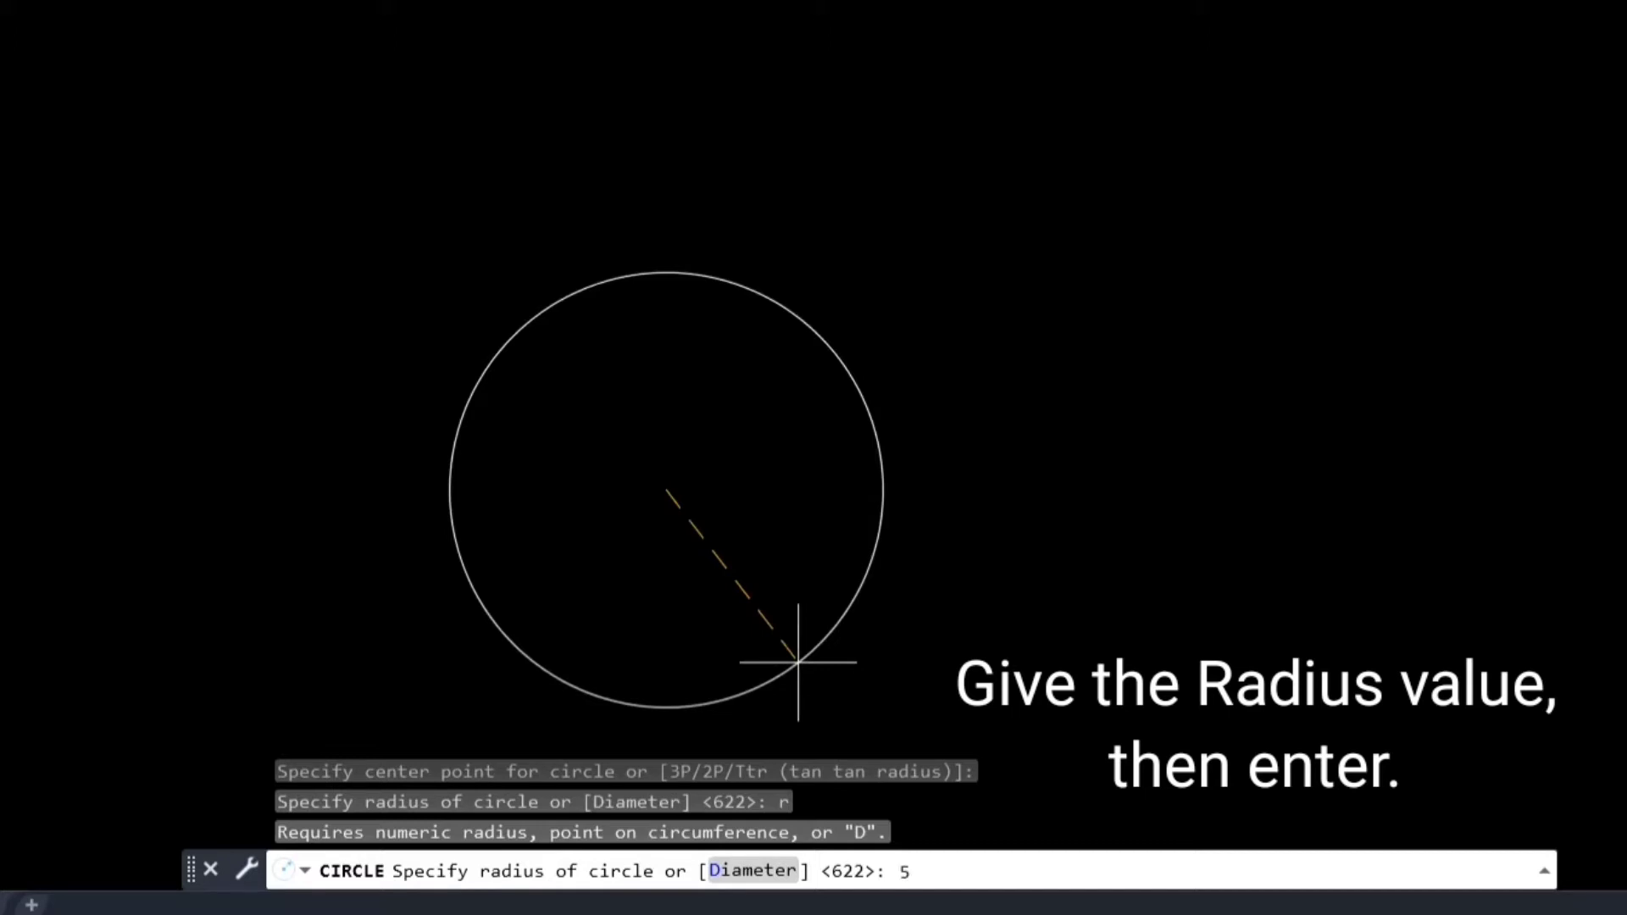
pyautogui.press('Return')
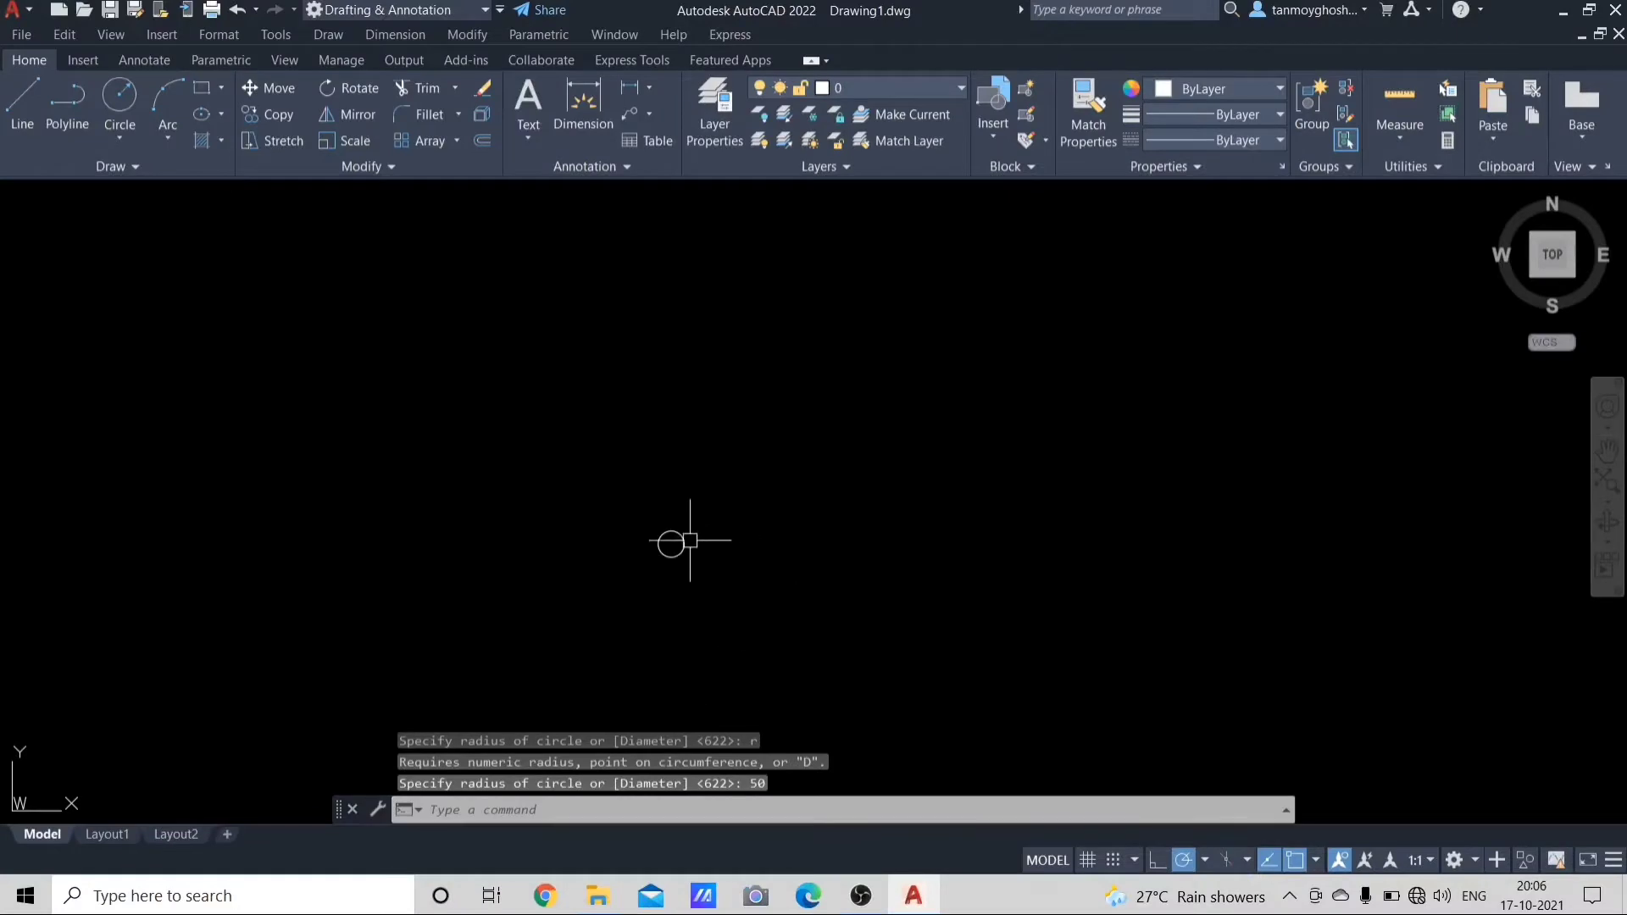
pyautogui.scroll(3, 682, 545)
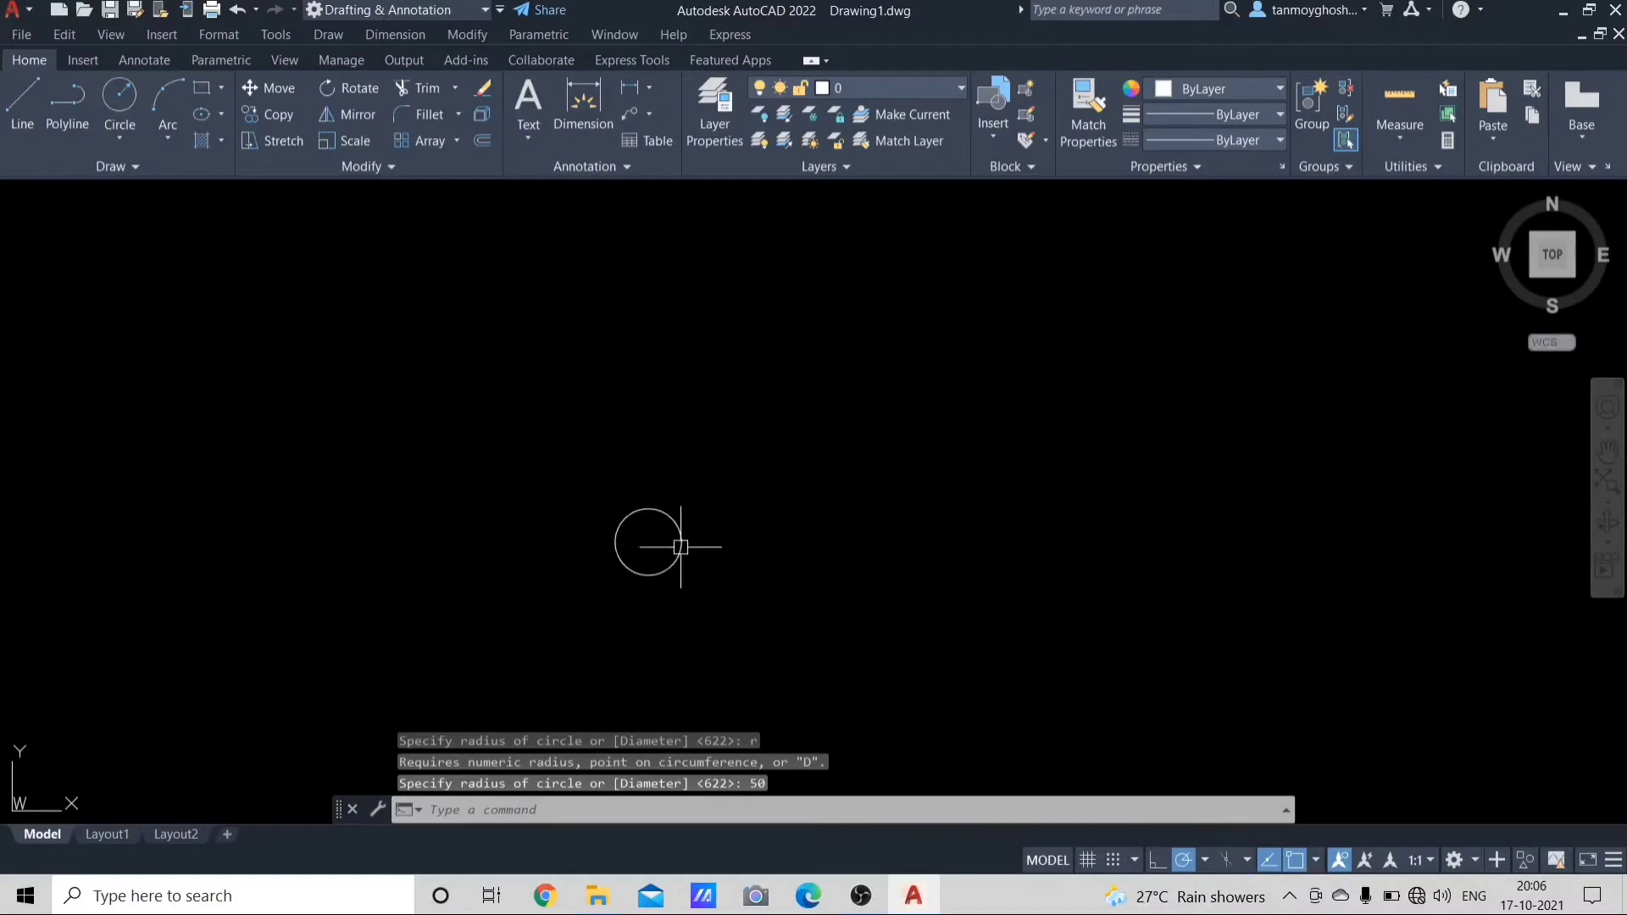
pyautogui.scroll(3, 653, 551)
pyautogui.scroll(2, 653, 551)
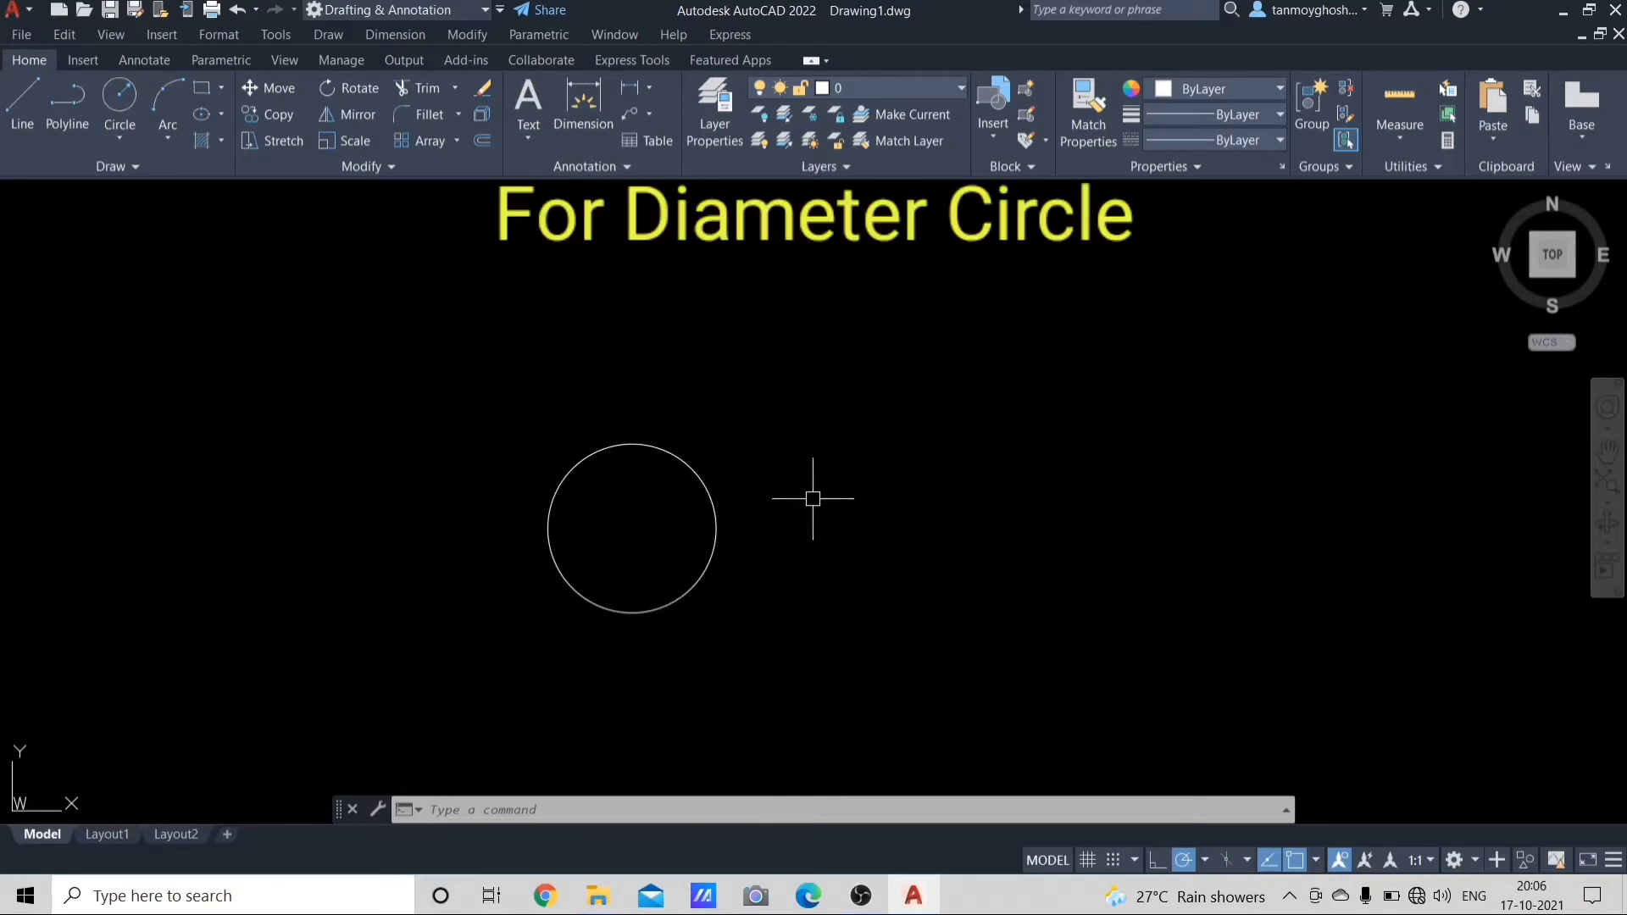
# Step: Draw a diameter-60 circle centred to the right of the radius-50 circle
pyautogui.write('c')
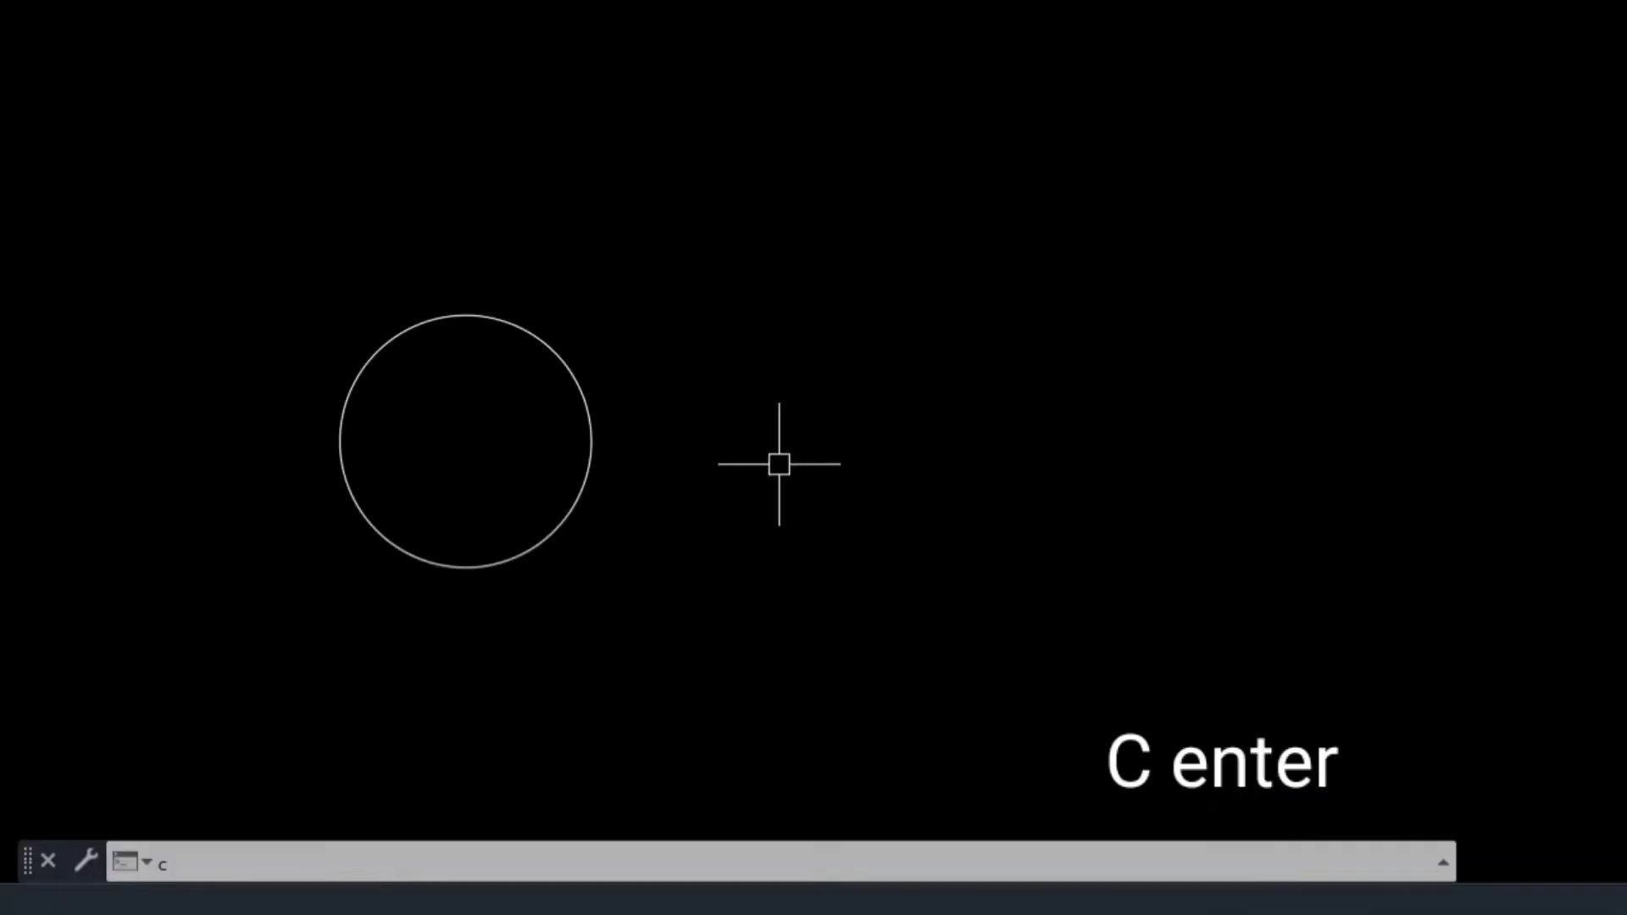
pyautogui.press('Return')
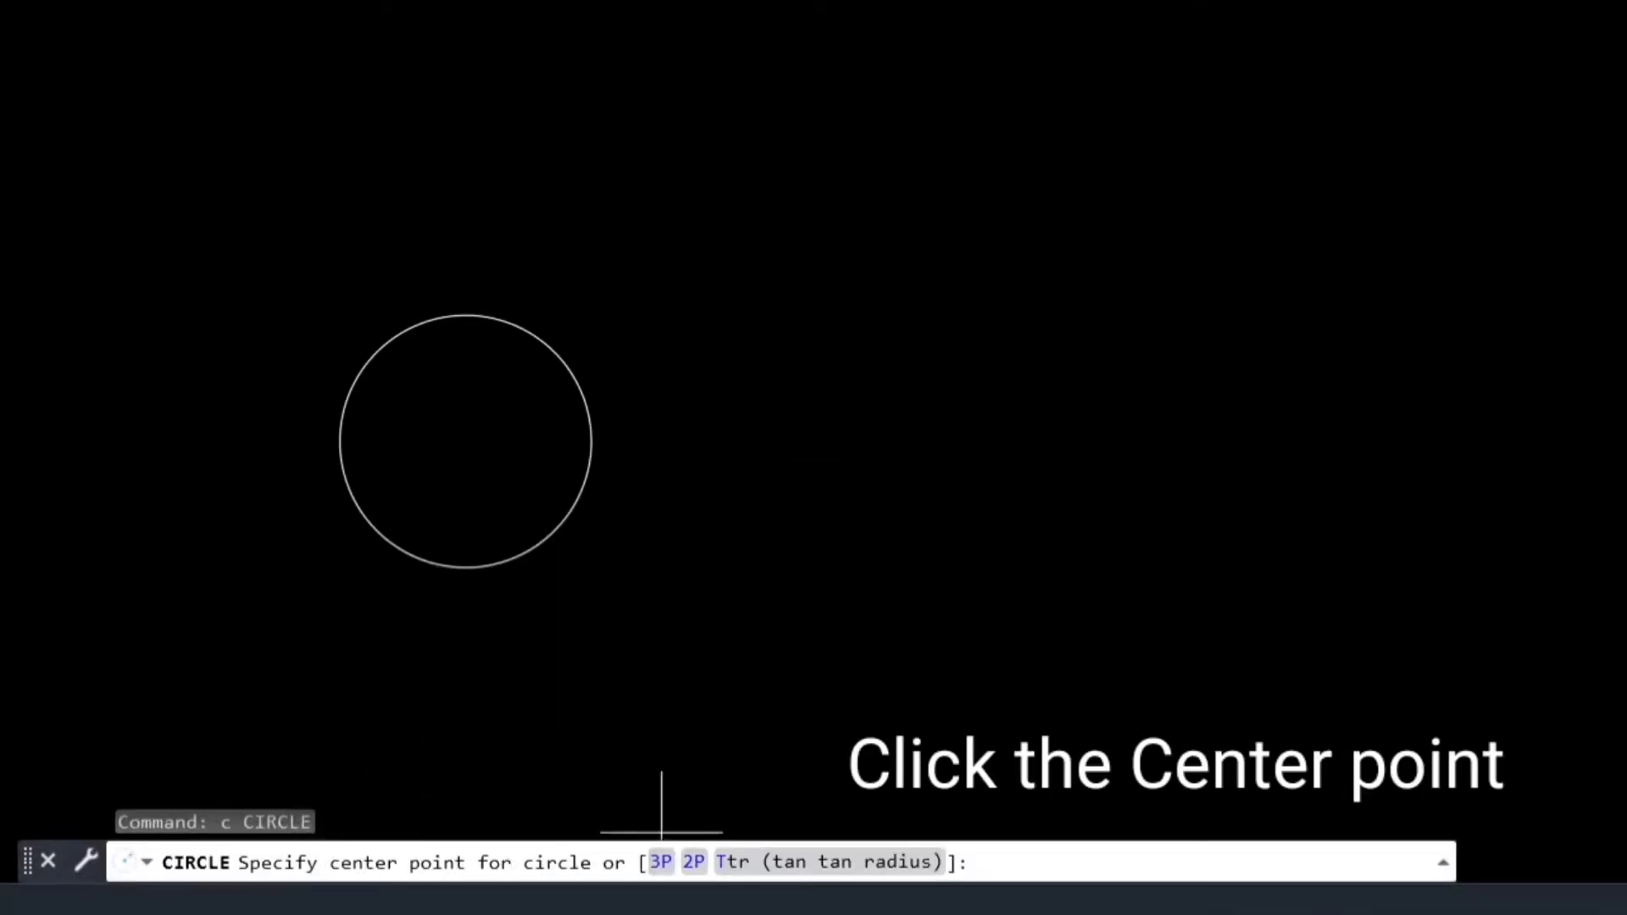
pyautogui.click(971, 434)
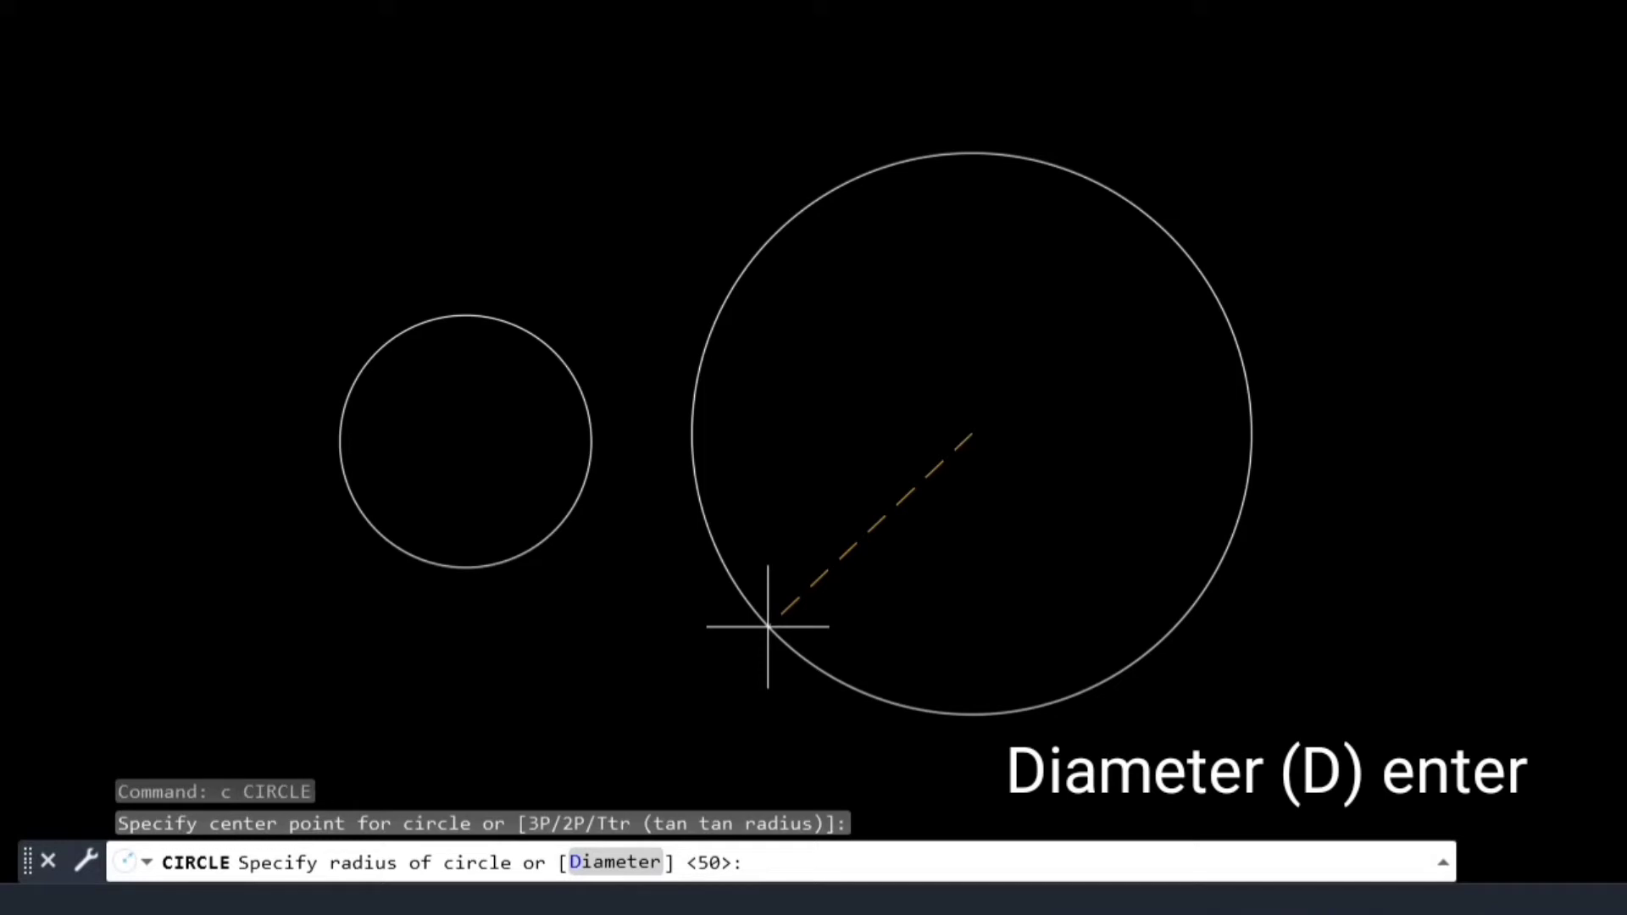
pyautogui.write('d')
pyautogui.press('Return')
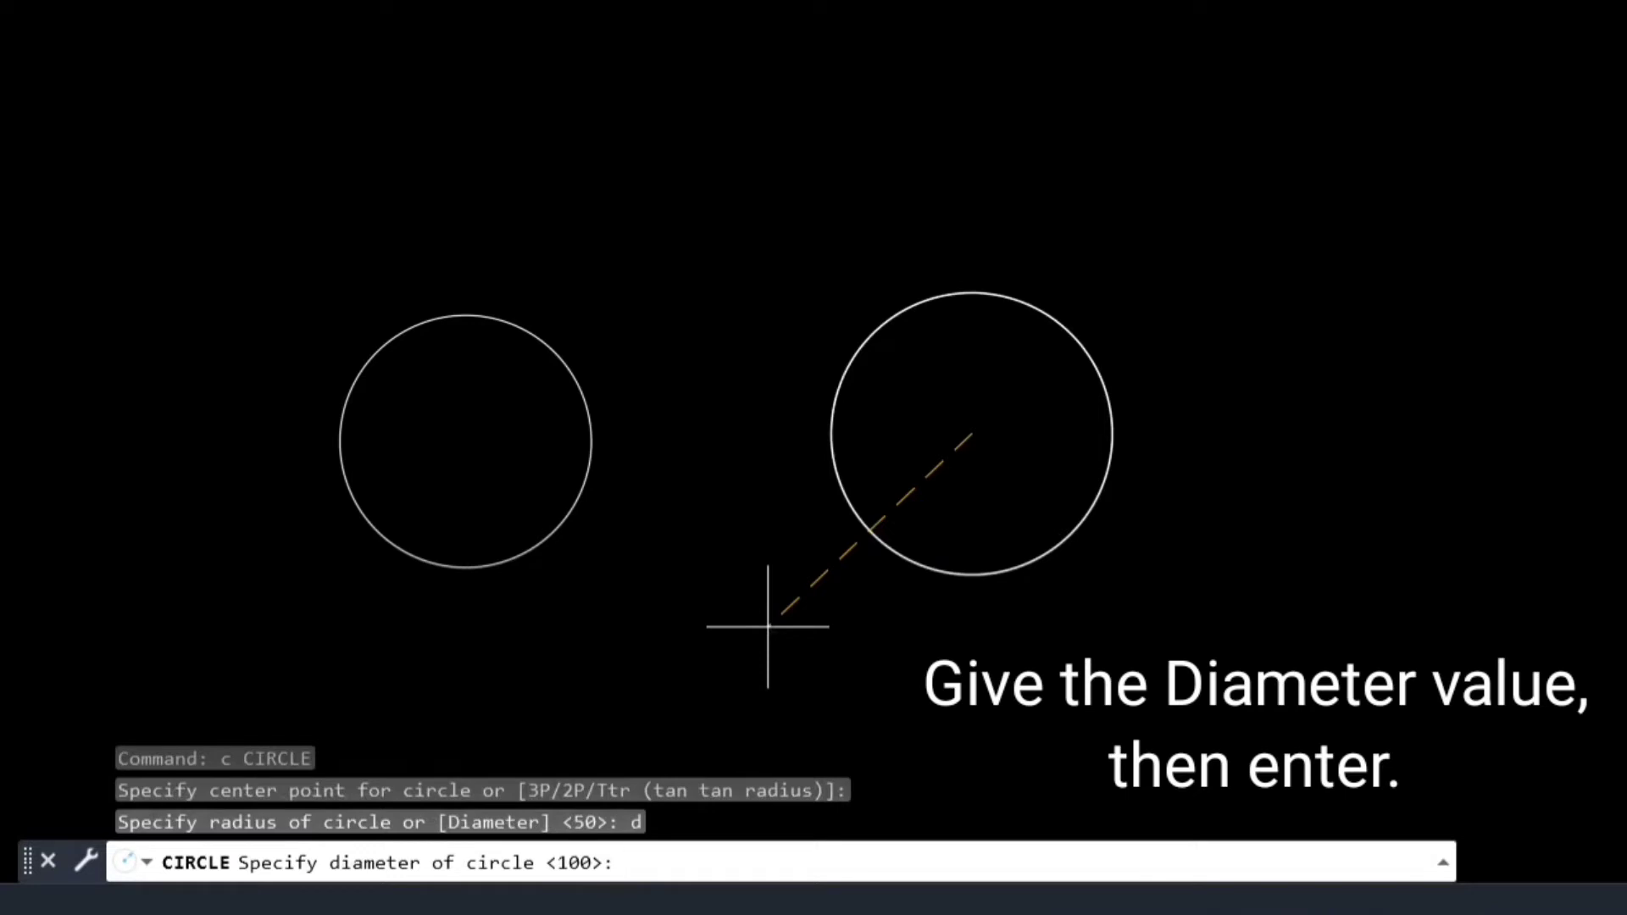
pyautogui.write('60')
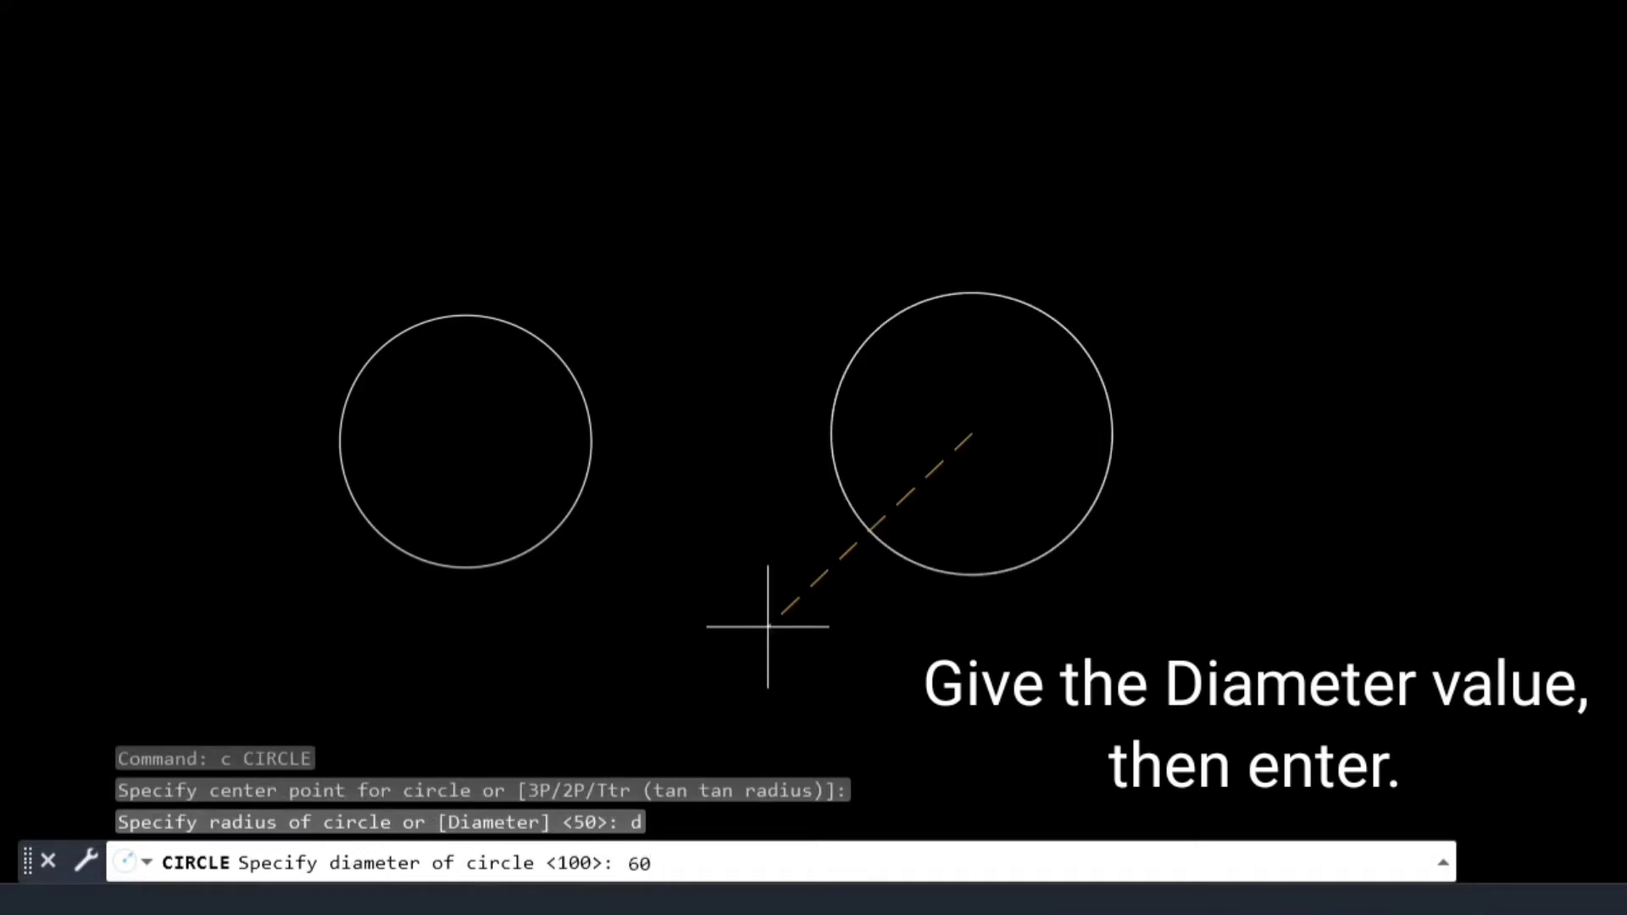
pyautogui.press('Return')
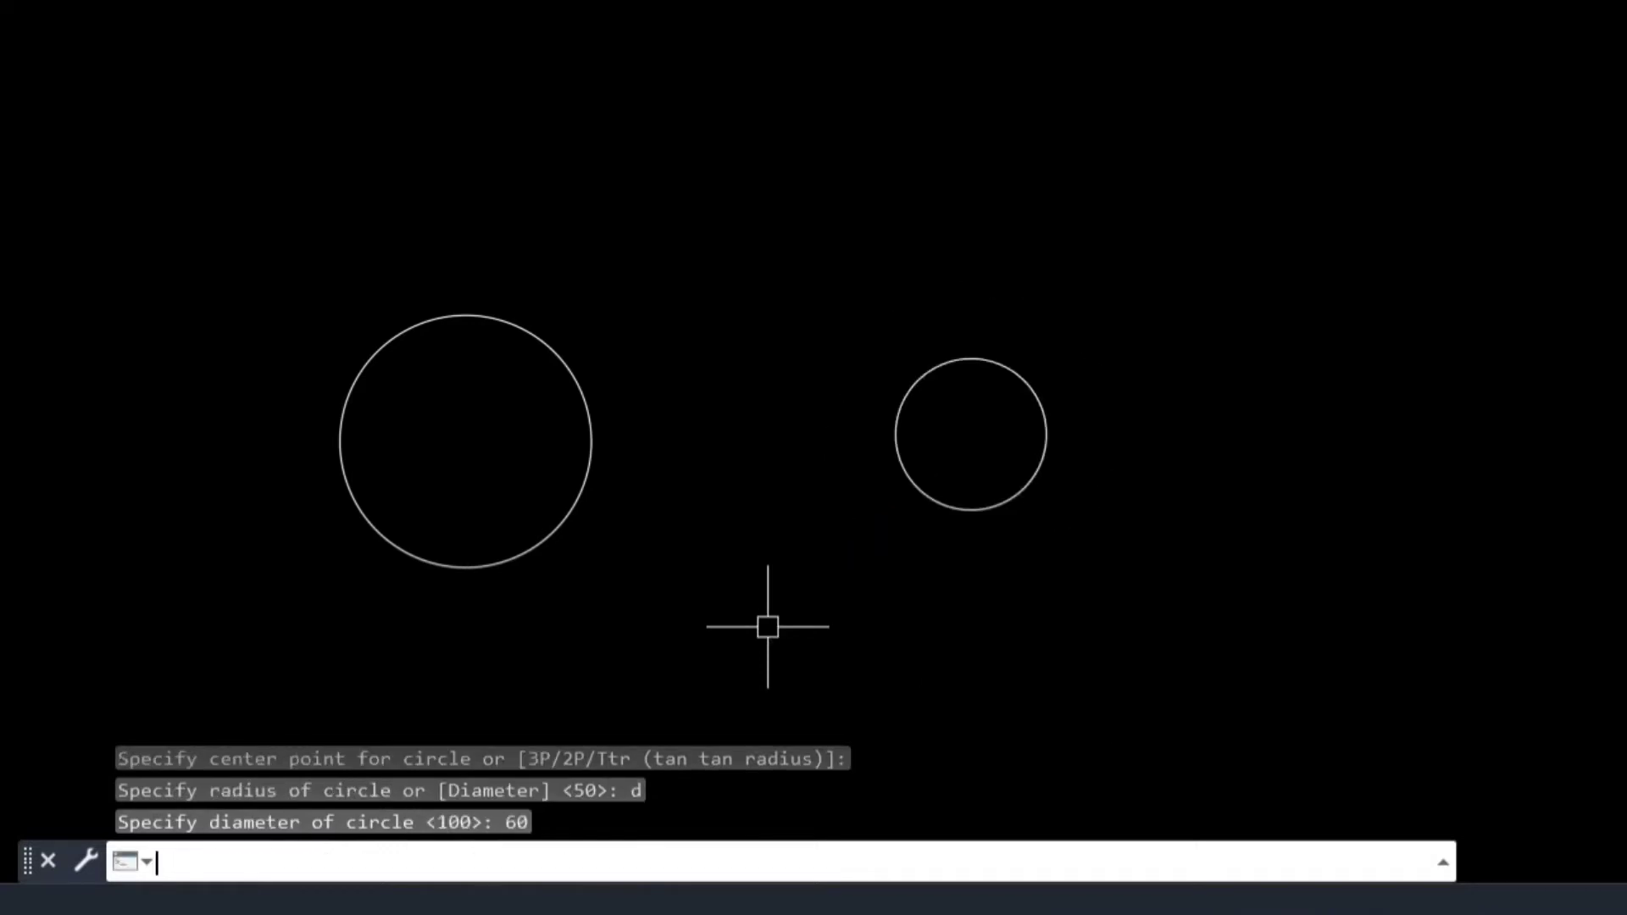
pyautogui.press('Escape')
pyautogui.press('Escape')
pyautogui.press('Escape')
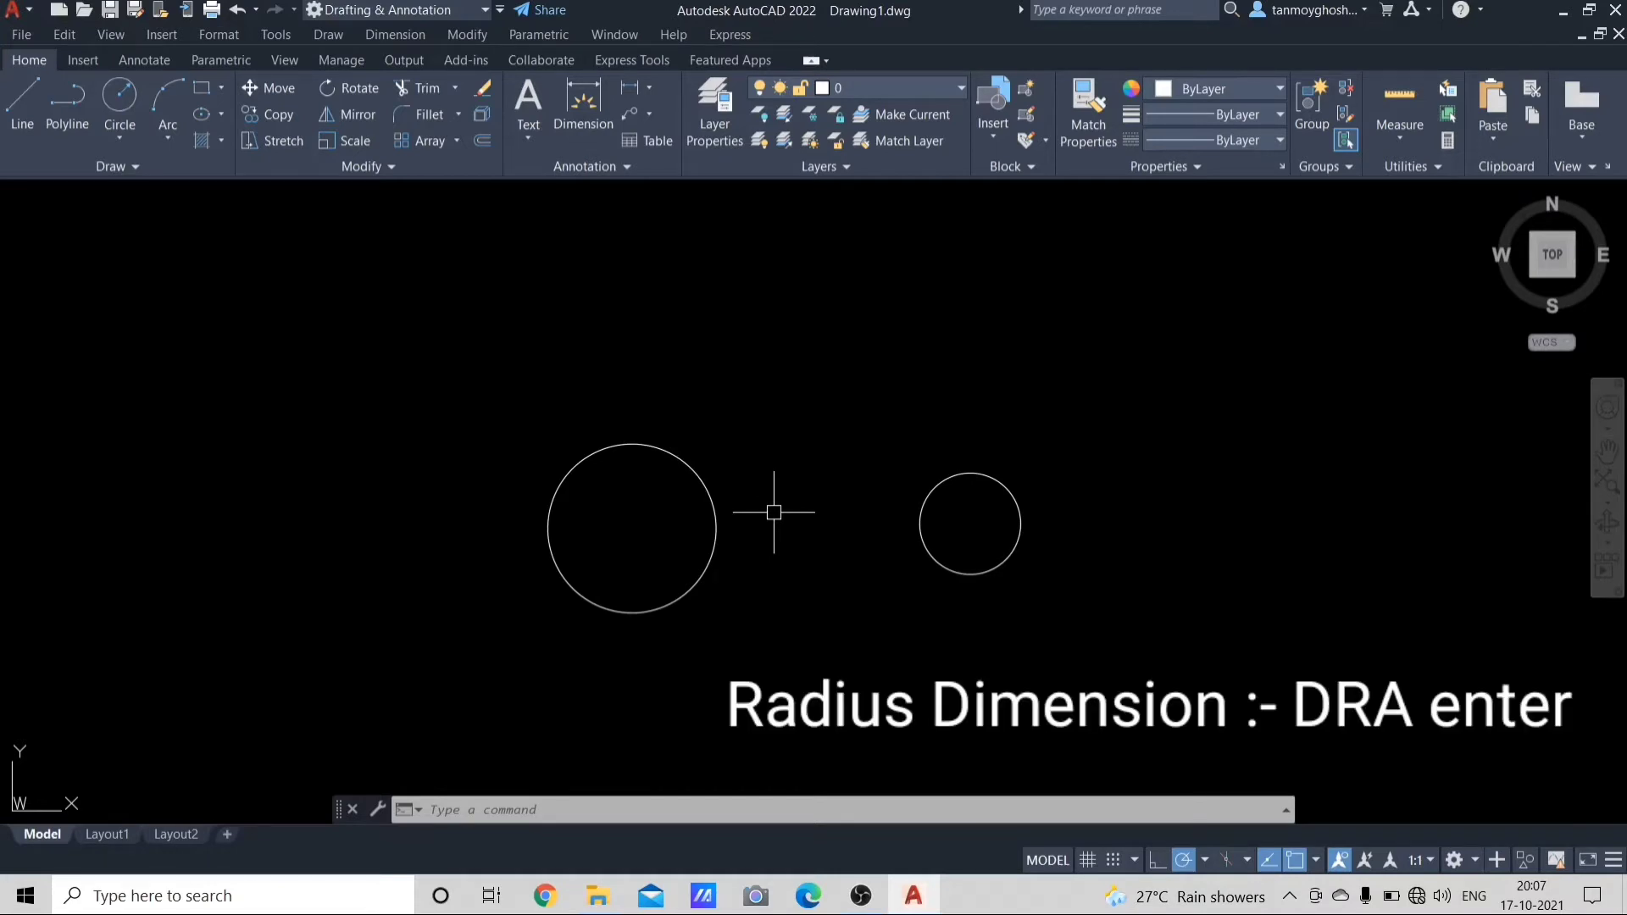
# Step: Add an R50 radius dimension to the left circle
pyautogui.write('dra')
pyautogui.press('Return')
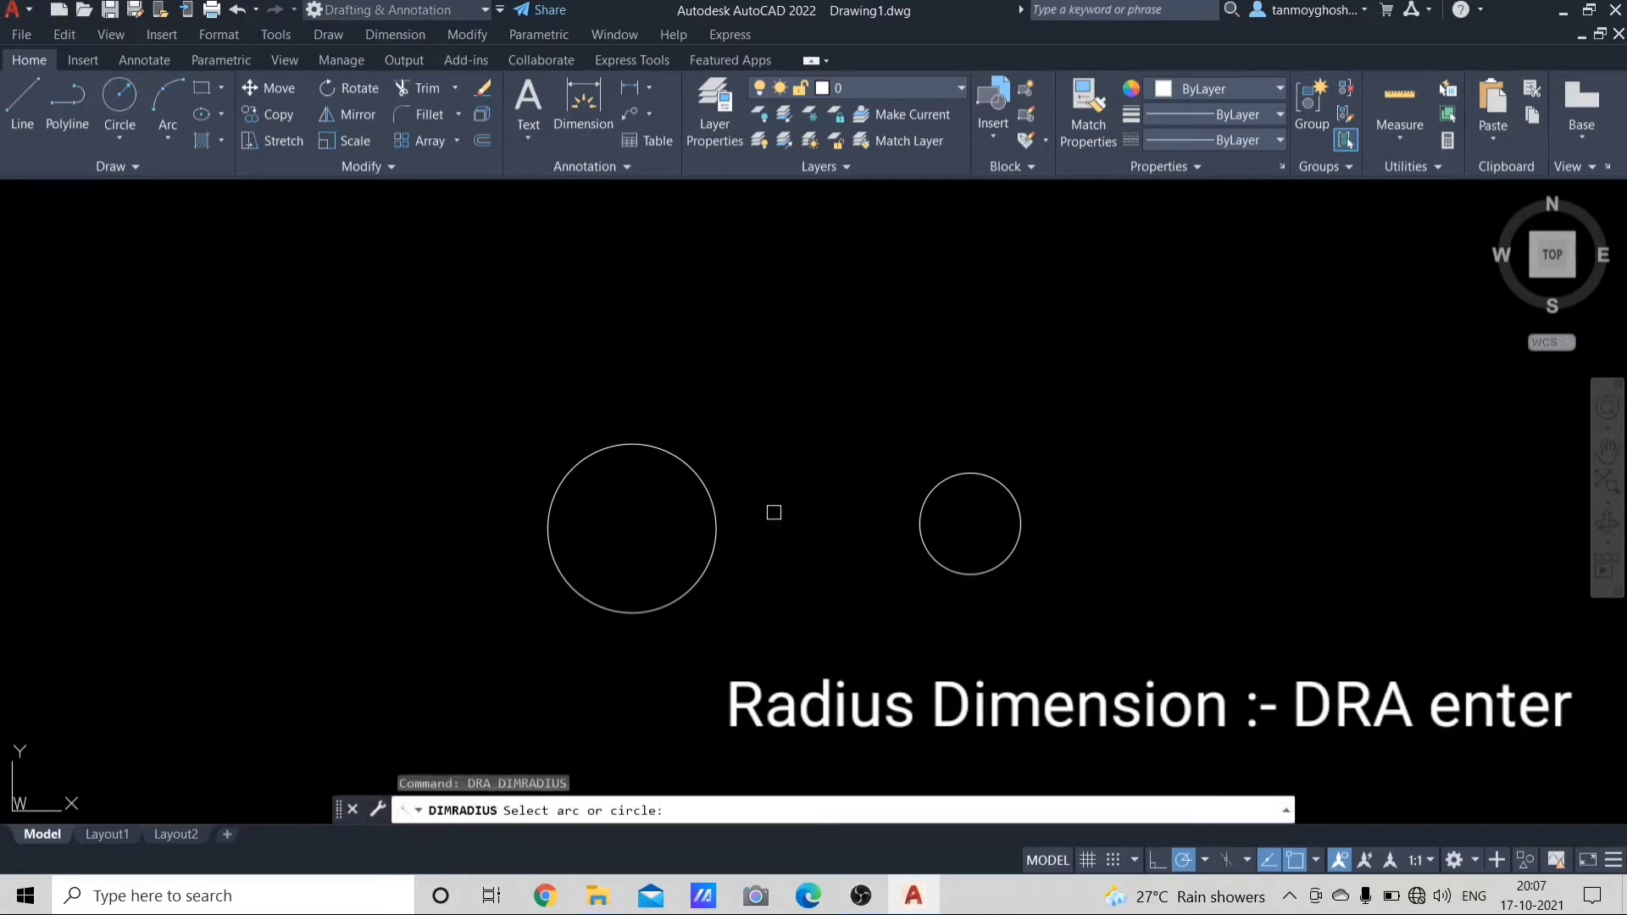
pyautogui.click(691, 468)
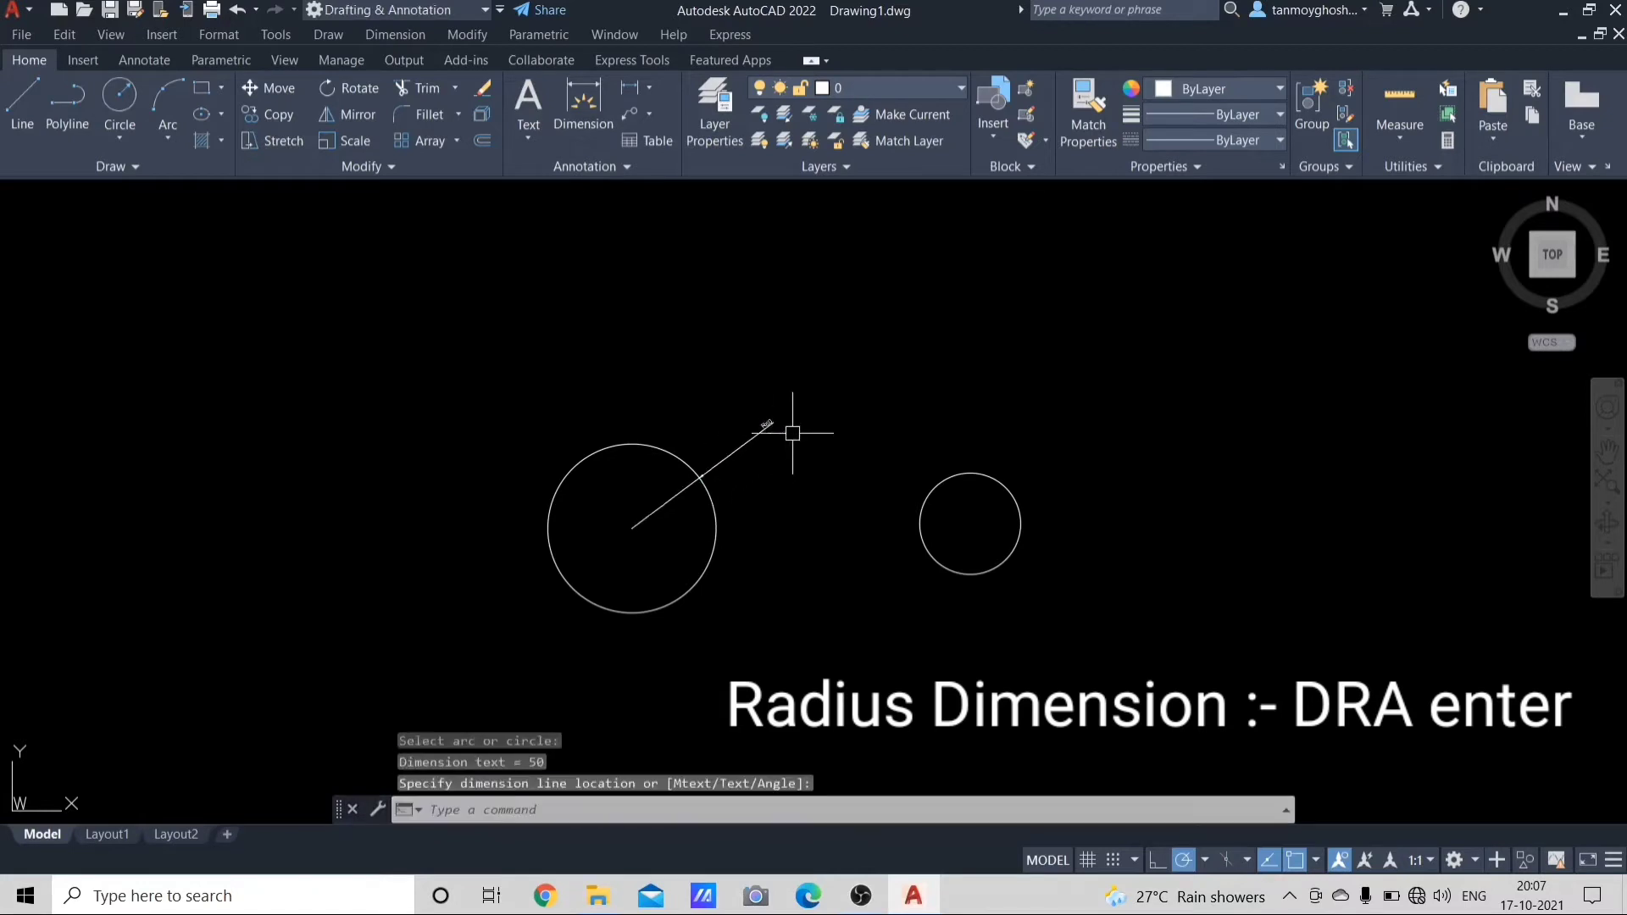
pyautogui.scroll(8, 760, 425)
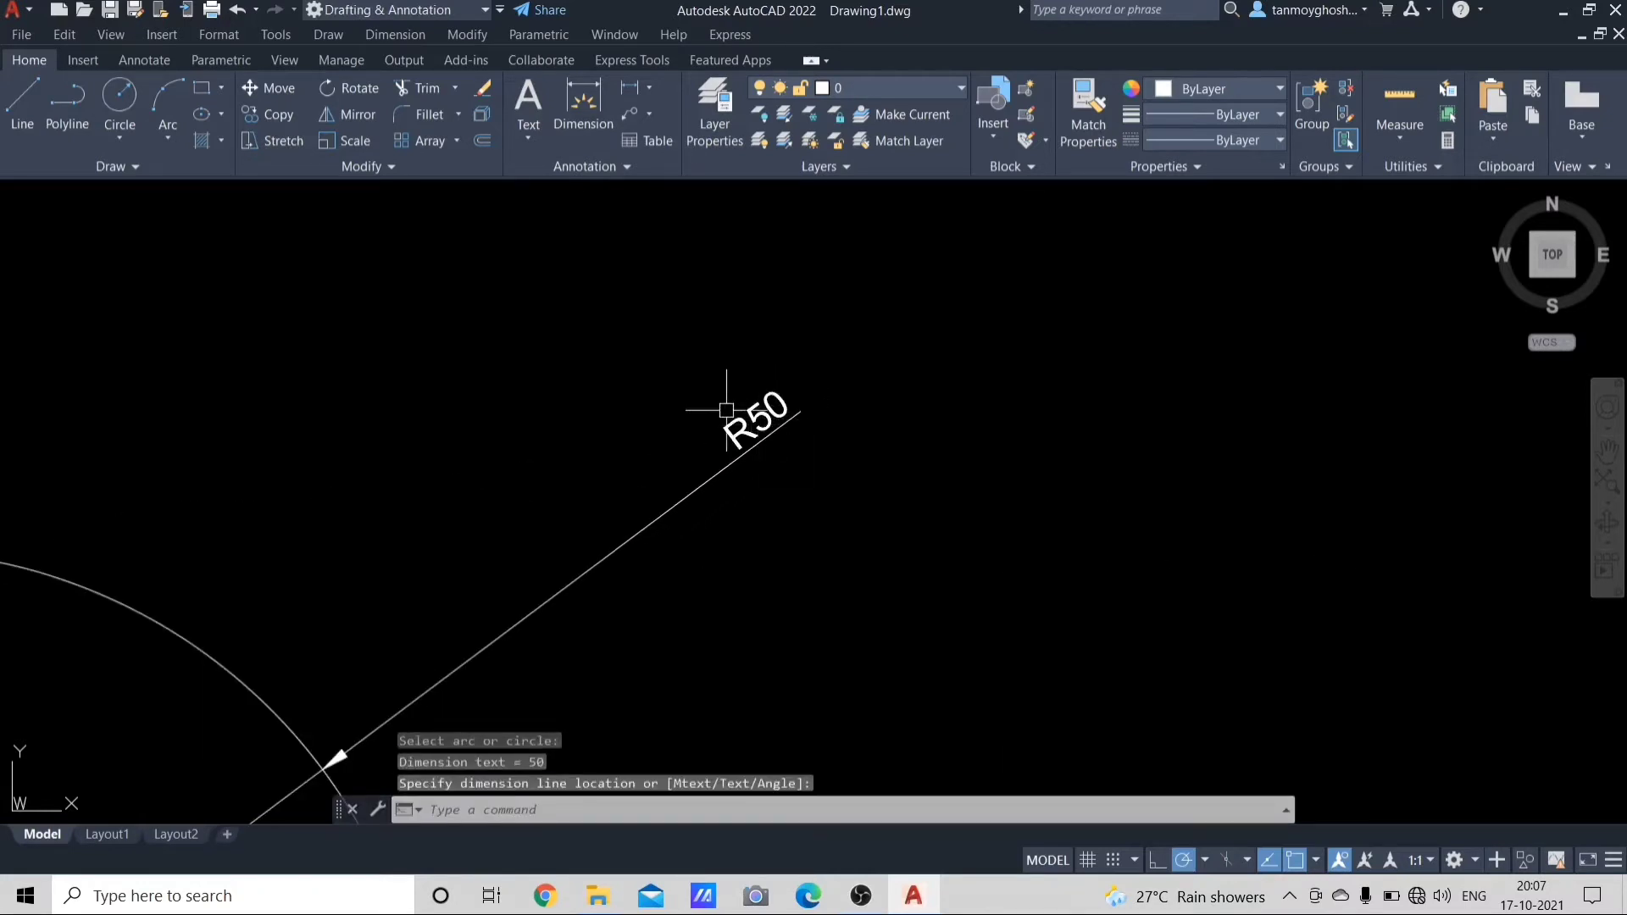
pyautogui.scroll(-5, 726, 411)
pyautogui.scroll(-3, 736, 411)
pyautogui.click(734, 412)
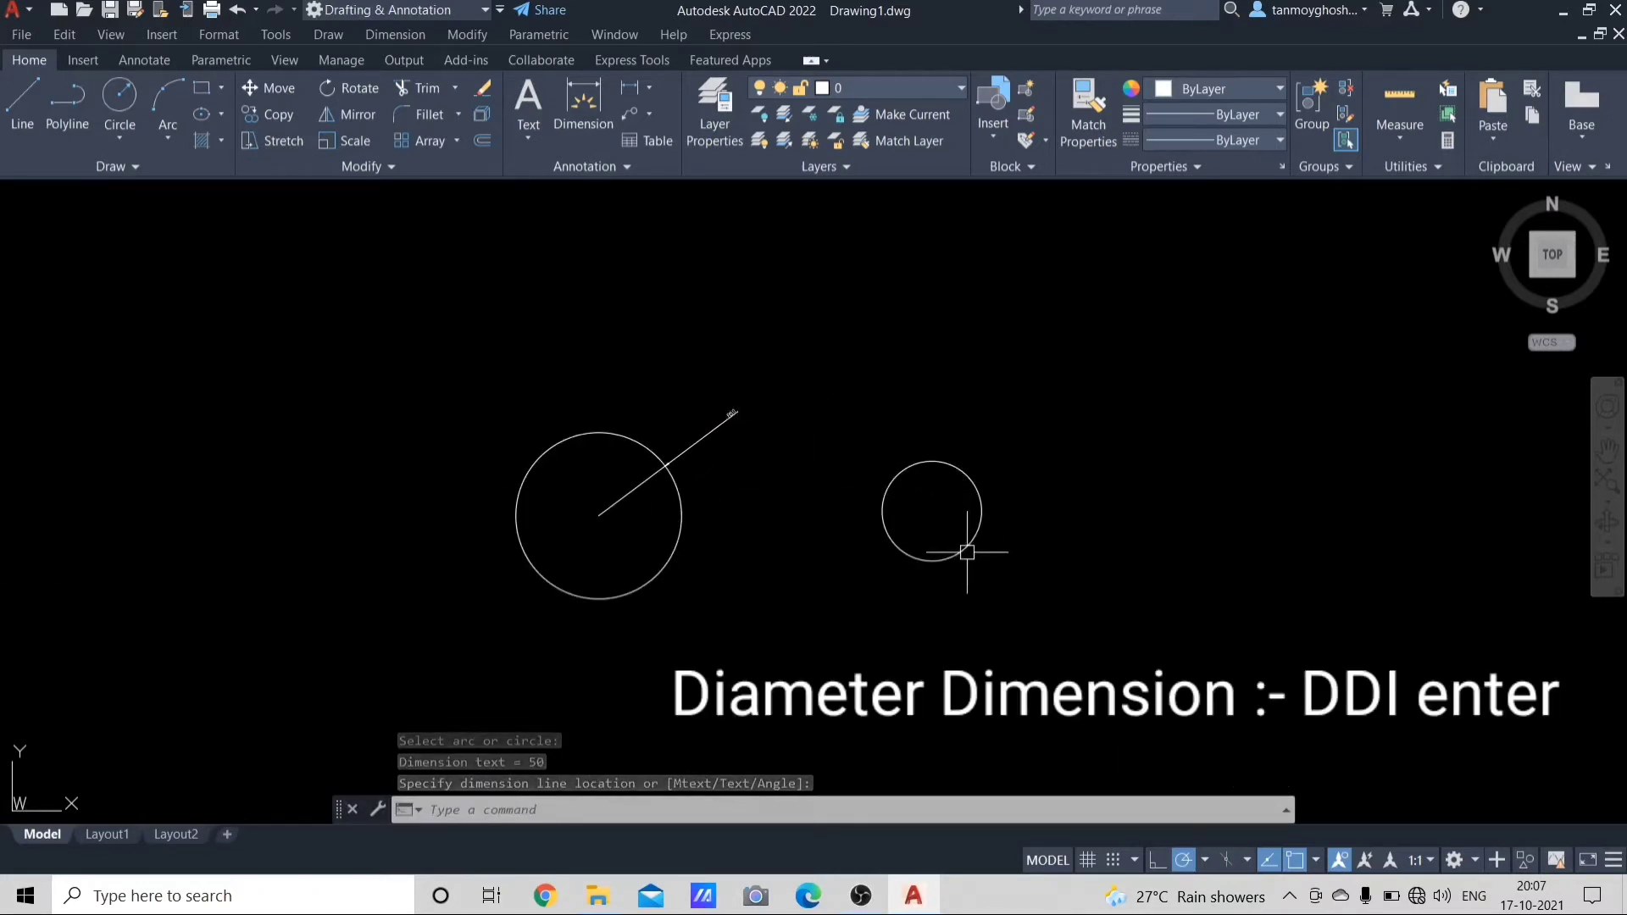
# Step: Add a Ø60 diameter dimension to the right circle, then select both circles and dimensions
pyautogui.write('ddi')
pyautogui.press('Return')
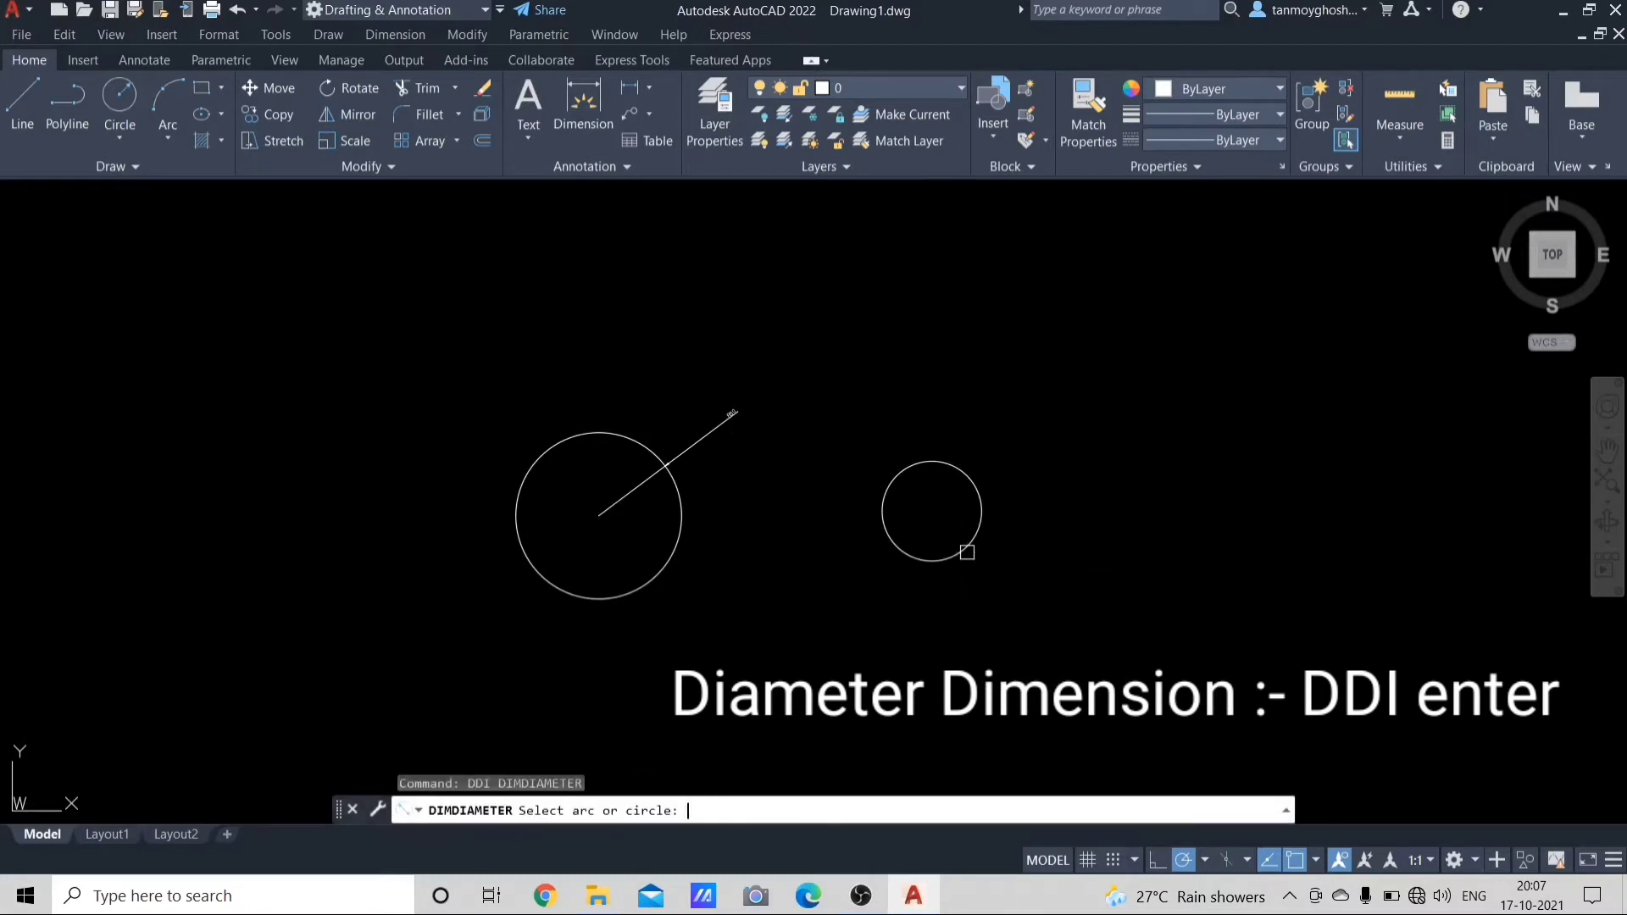
pyautogui.click(967, 551)
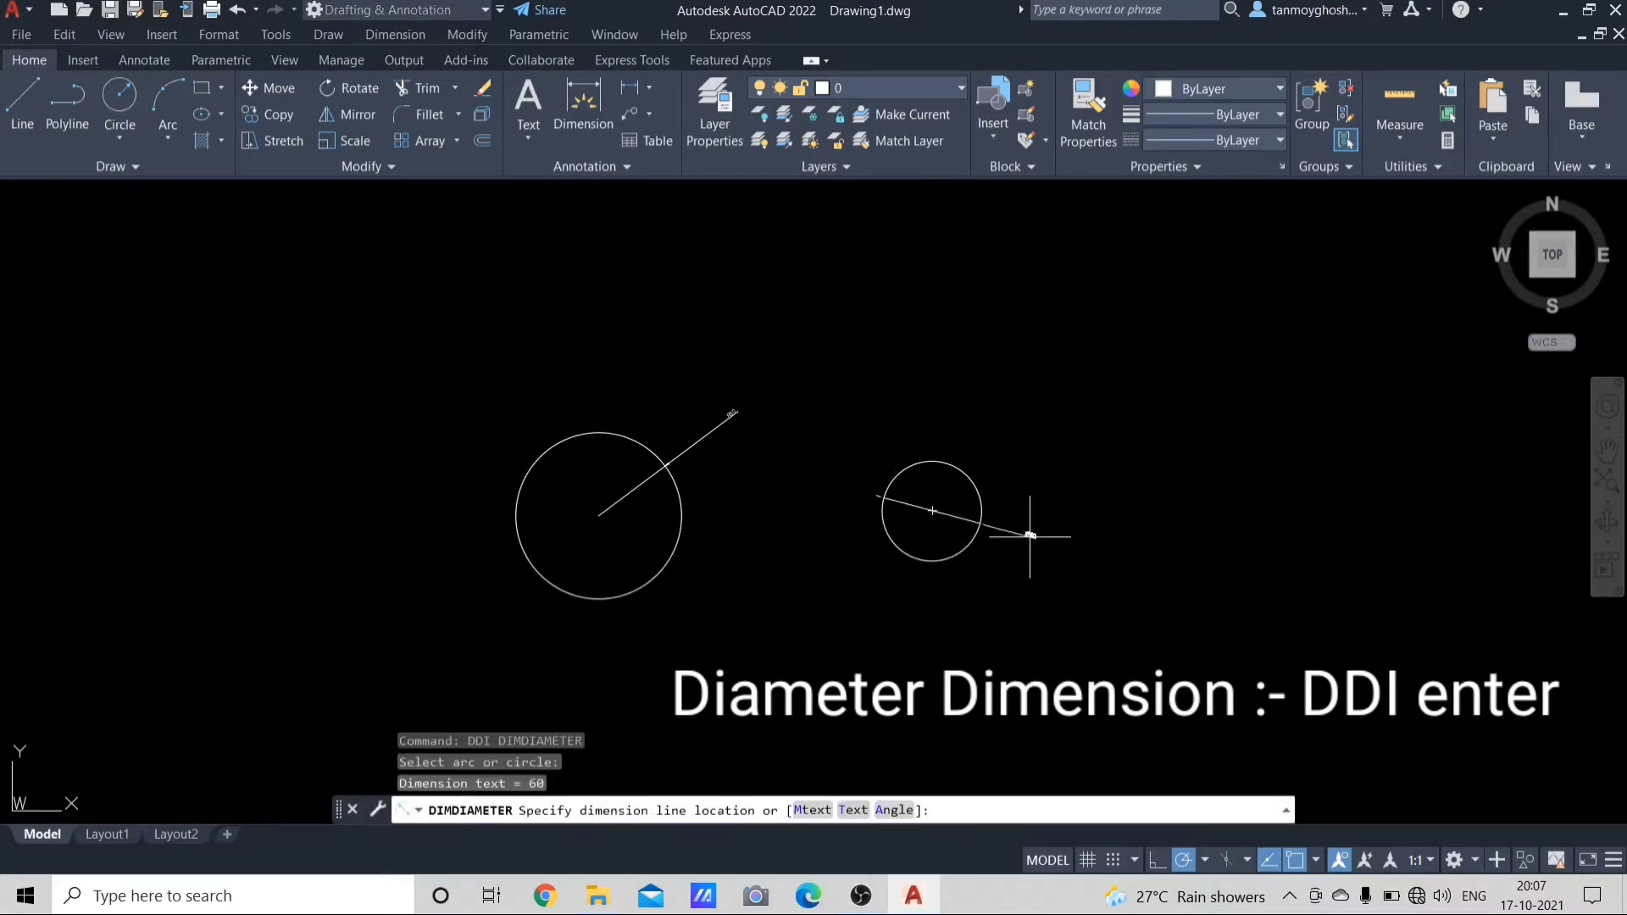
pyautogui.scroll(4, 1079, 537)
pyautogui.scroll(2, 1008, 519)
pyautogui.click(1008, 519)
pyautogui.hotkey('ctrl', 'z')
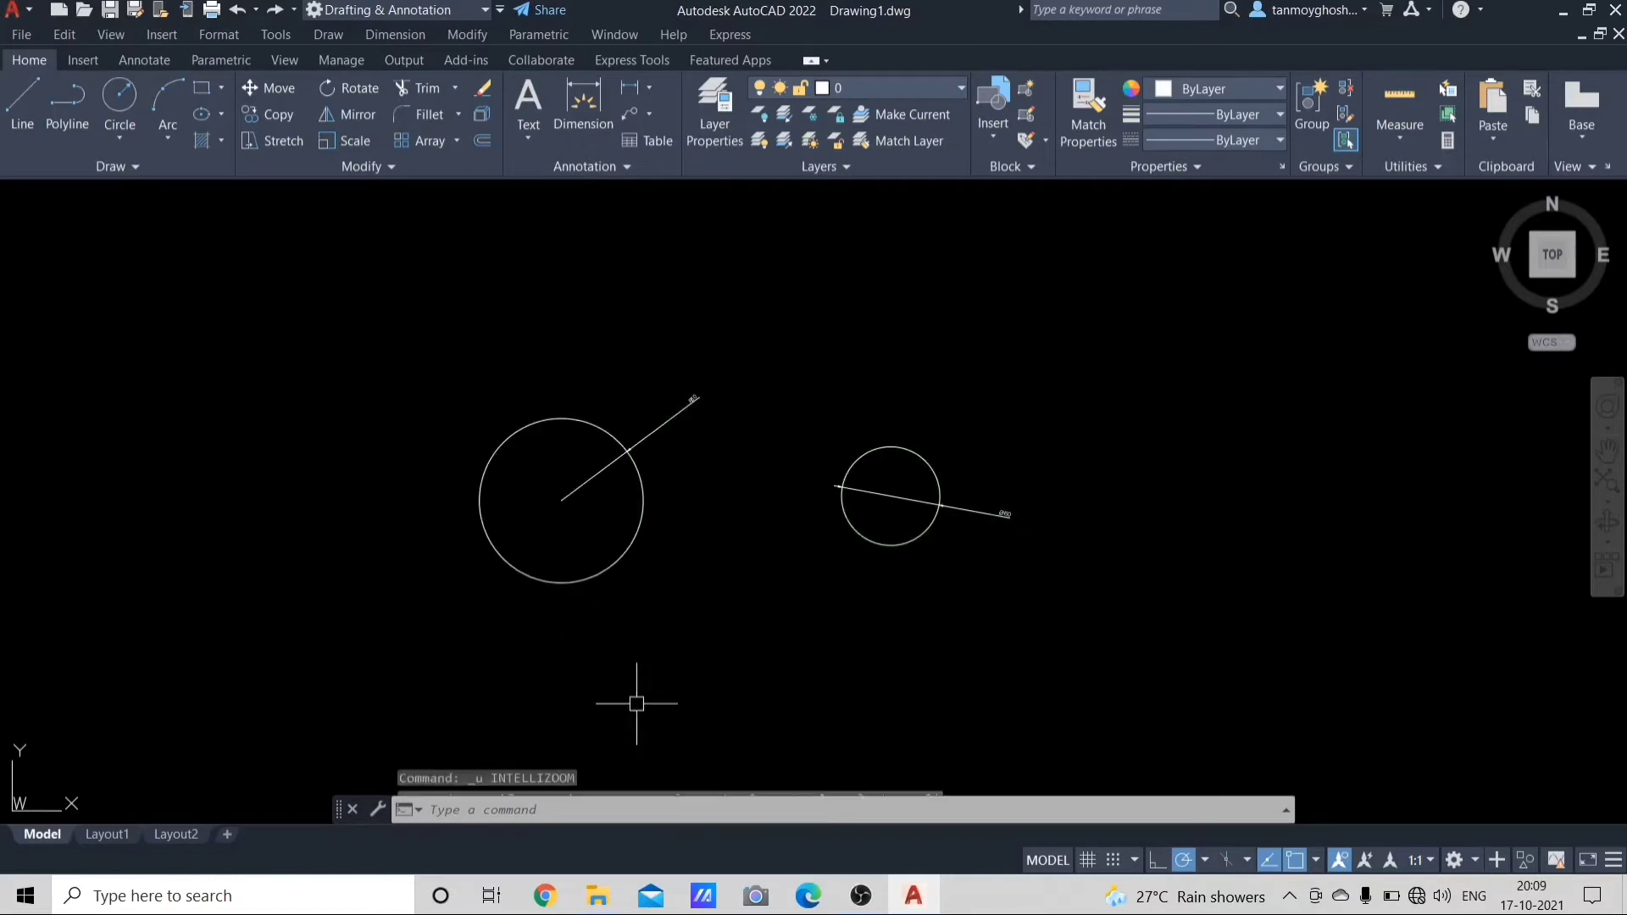
pyautogui.moveTo(1100, 363); pyautogui.dragTo(409, 659)
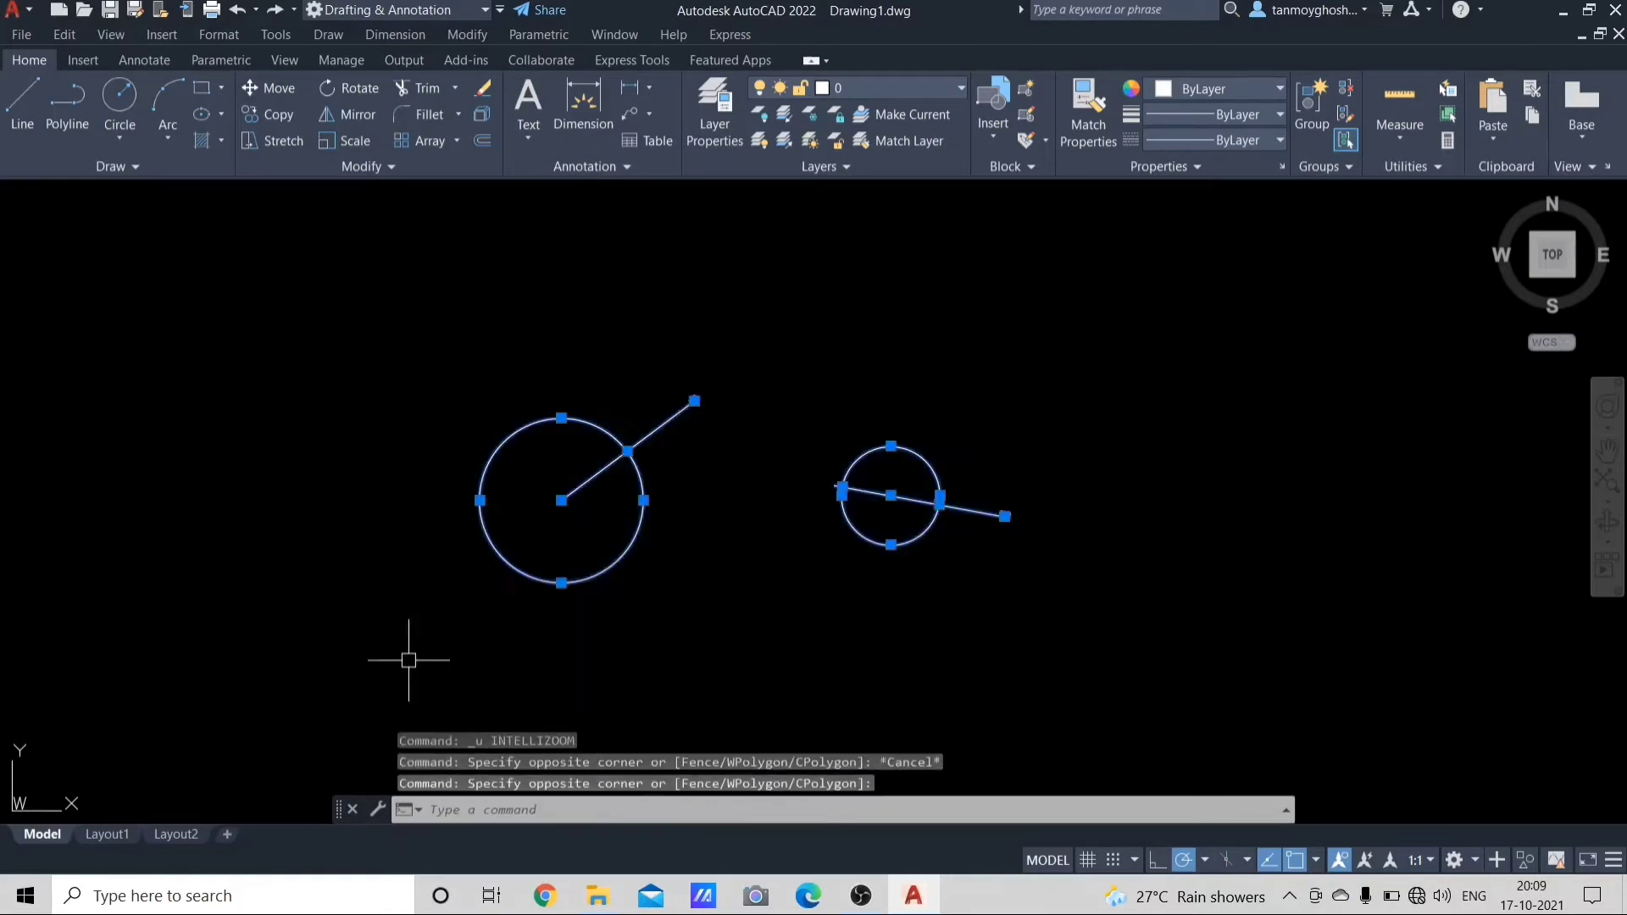
# Step: Erase the circles and dimensions, then draw a sloped line
pyautogui.press('Delete')
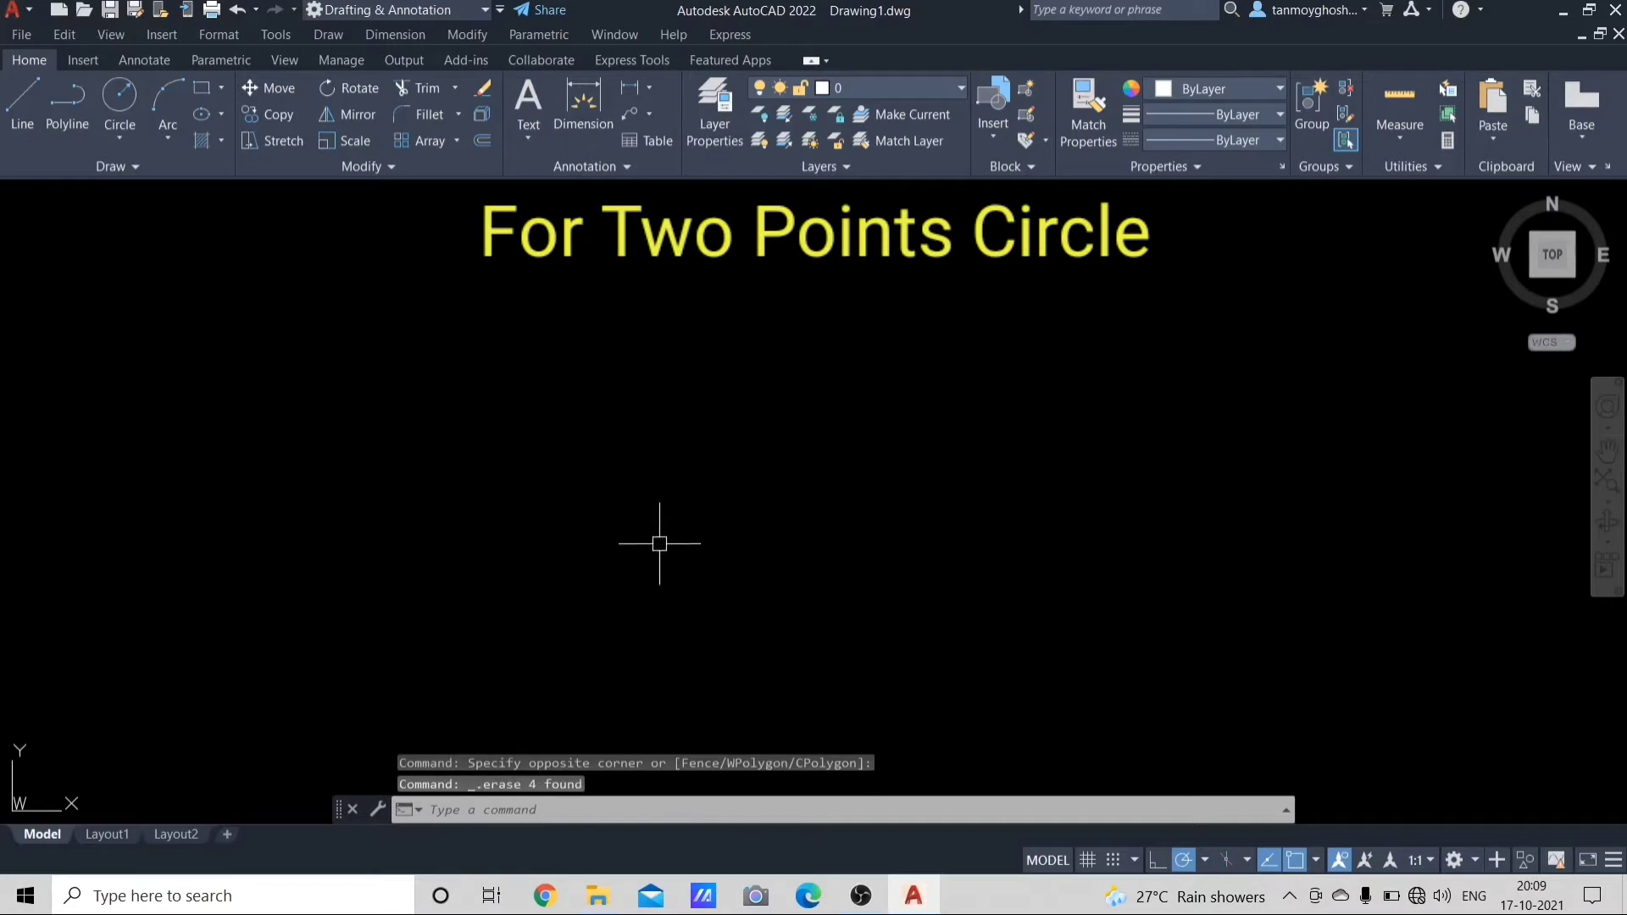
pyautogui.write('l')
pyautogui.press('Return')
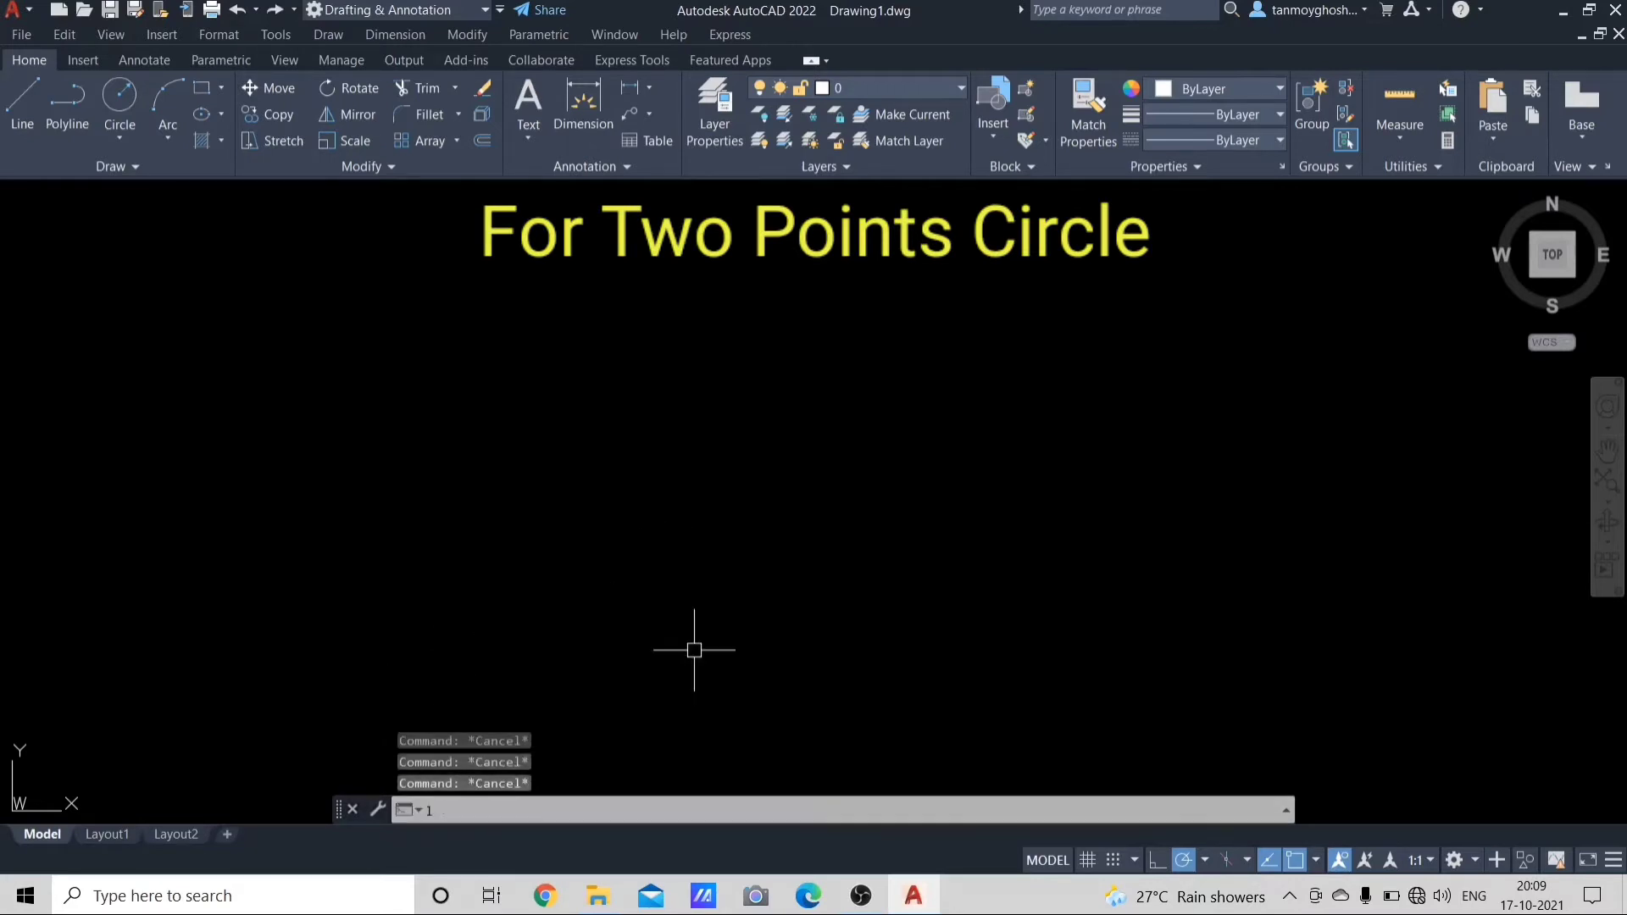
pyautogui.click(591, 574)
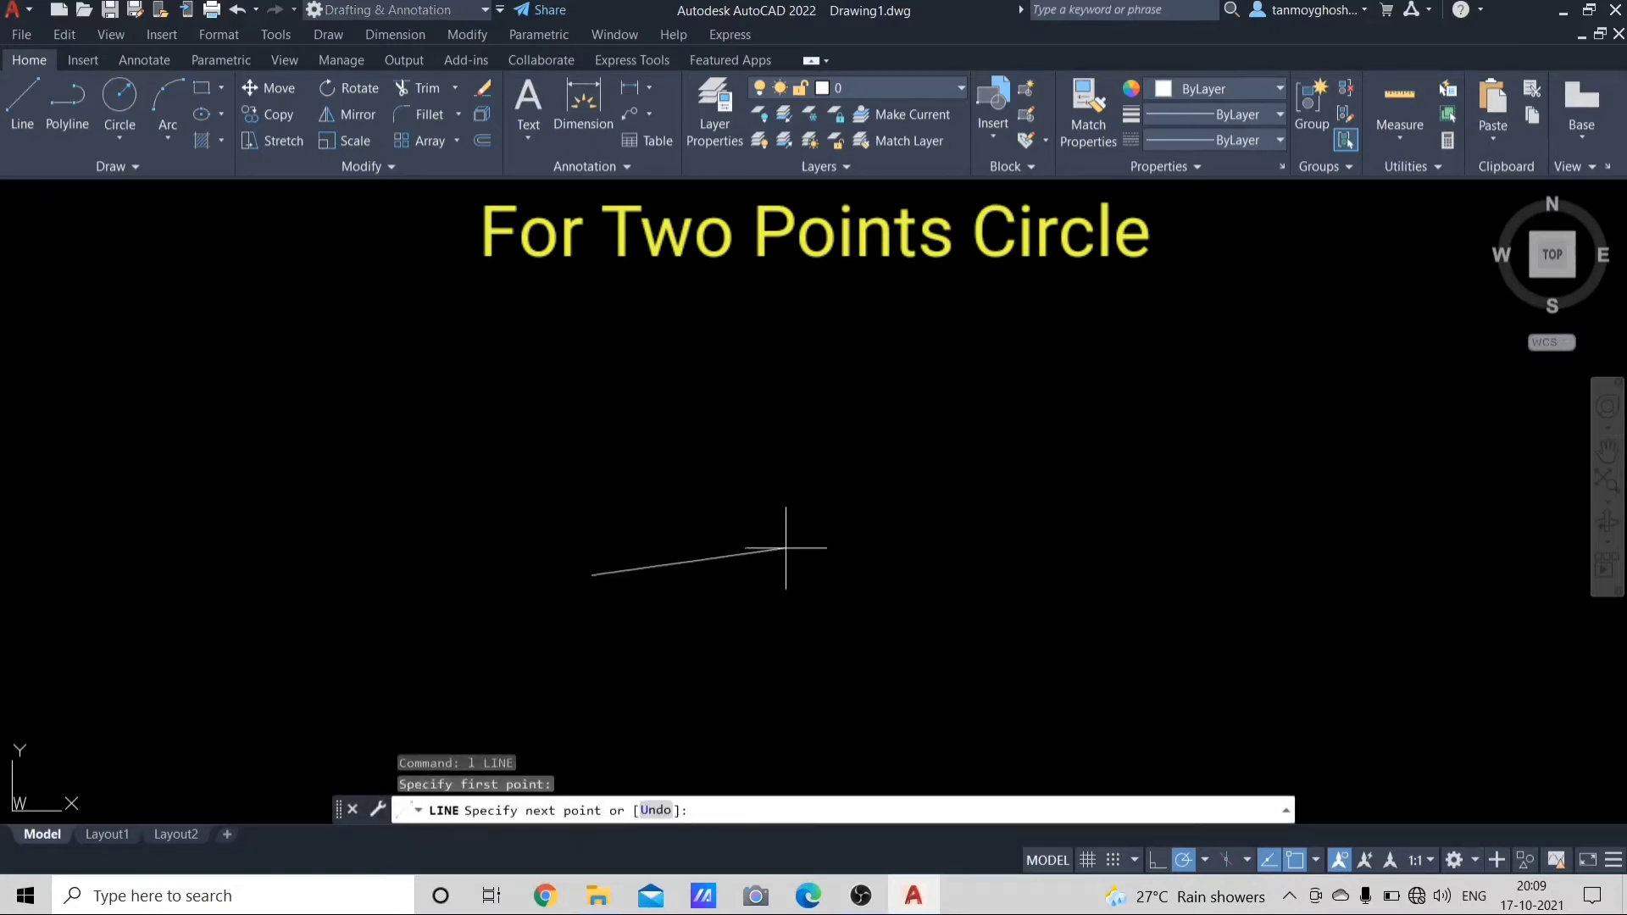
pyautogui.press('Escape')
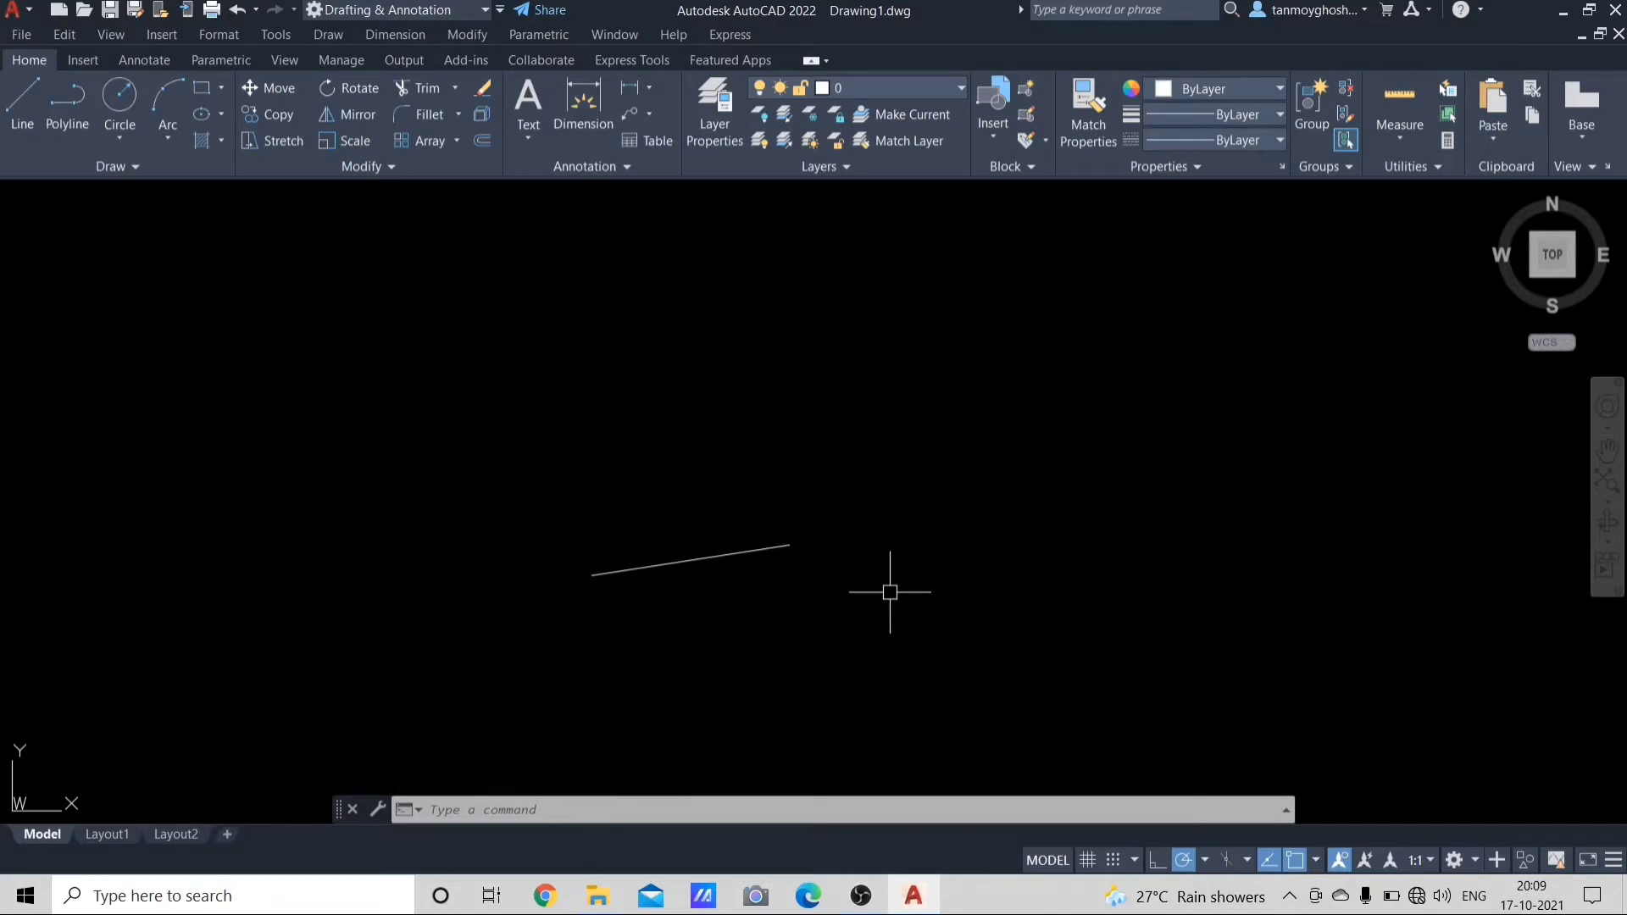
# Step: Draw a 2P circle using the line's two endpoints as its diameter
pyautogui.write('c')
pyautogui.press('Return')
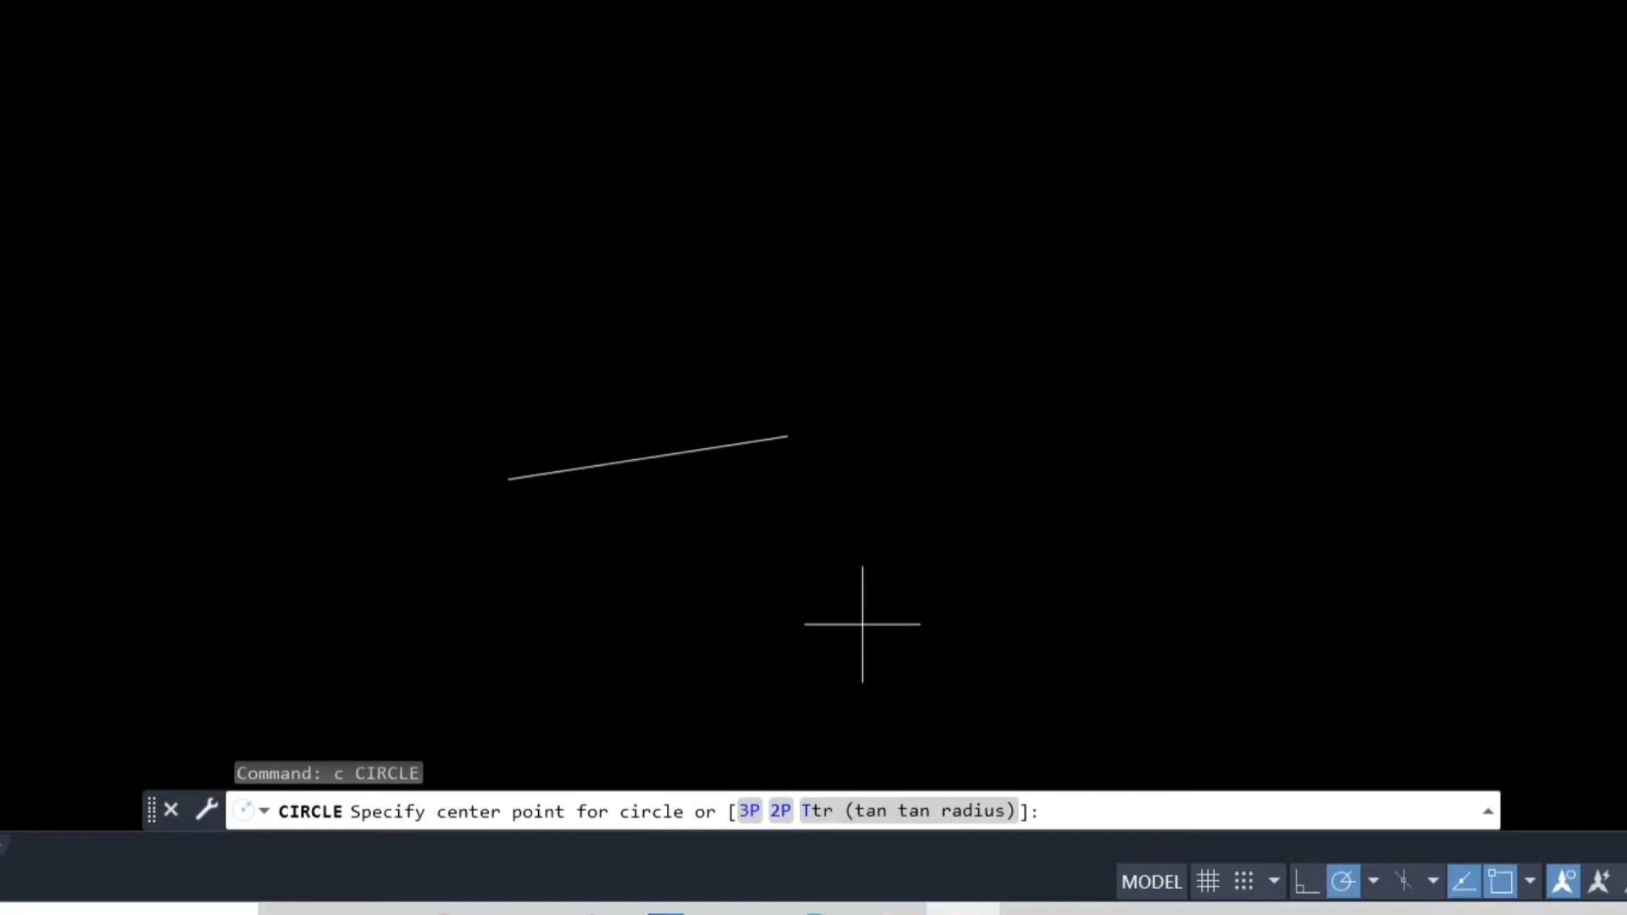
pyautogui.write('2p')
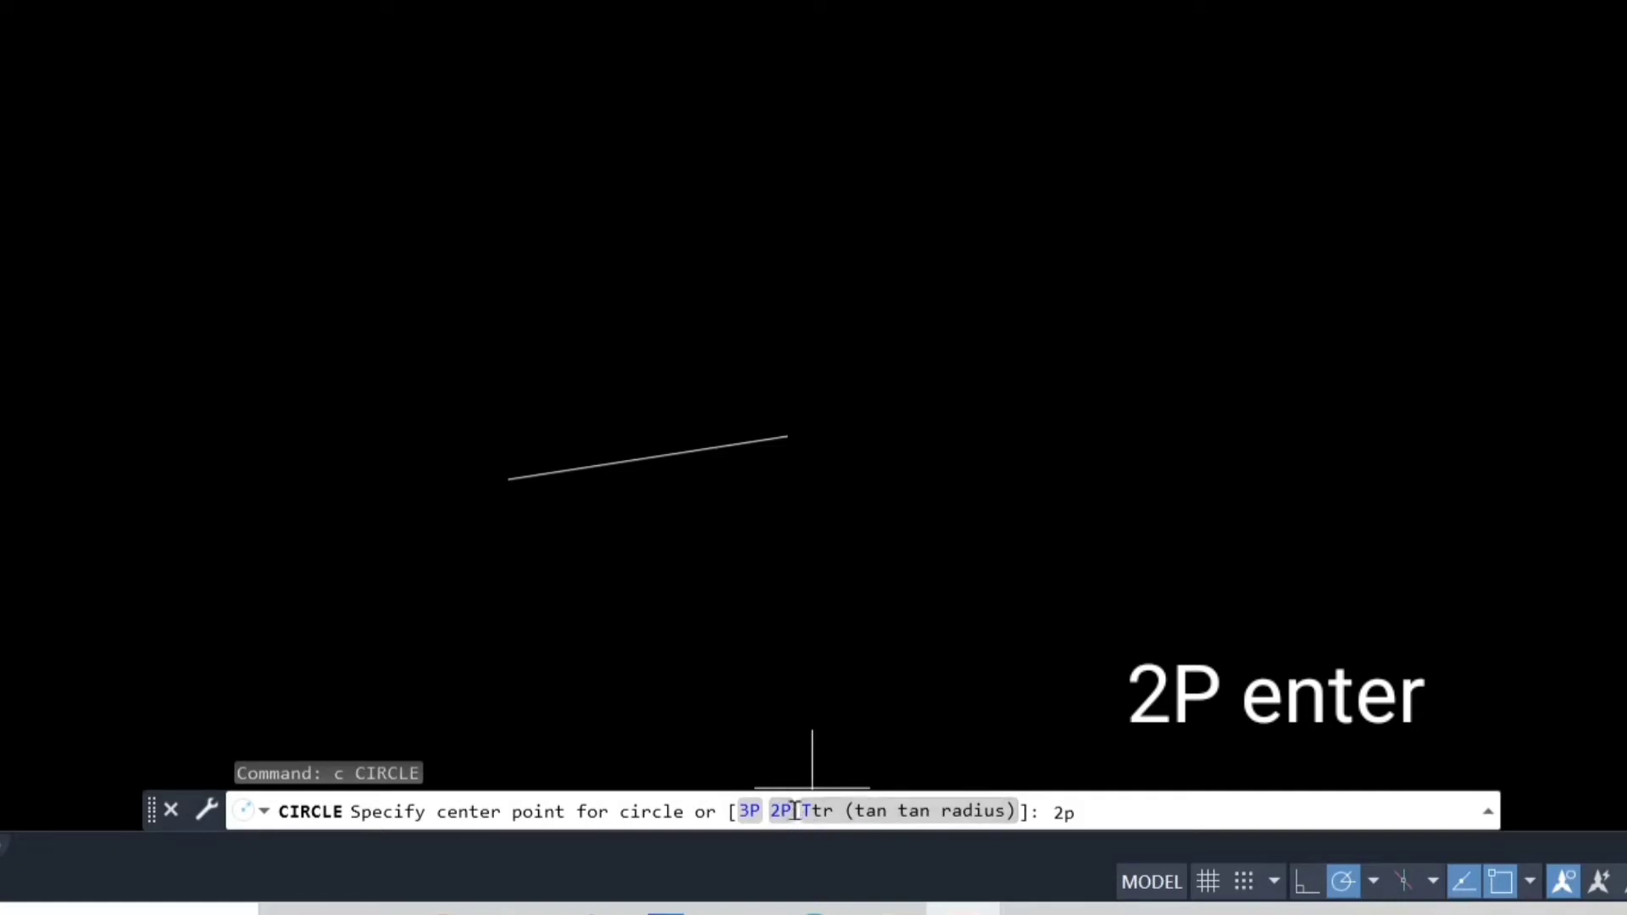
pyautogui.press('Return')
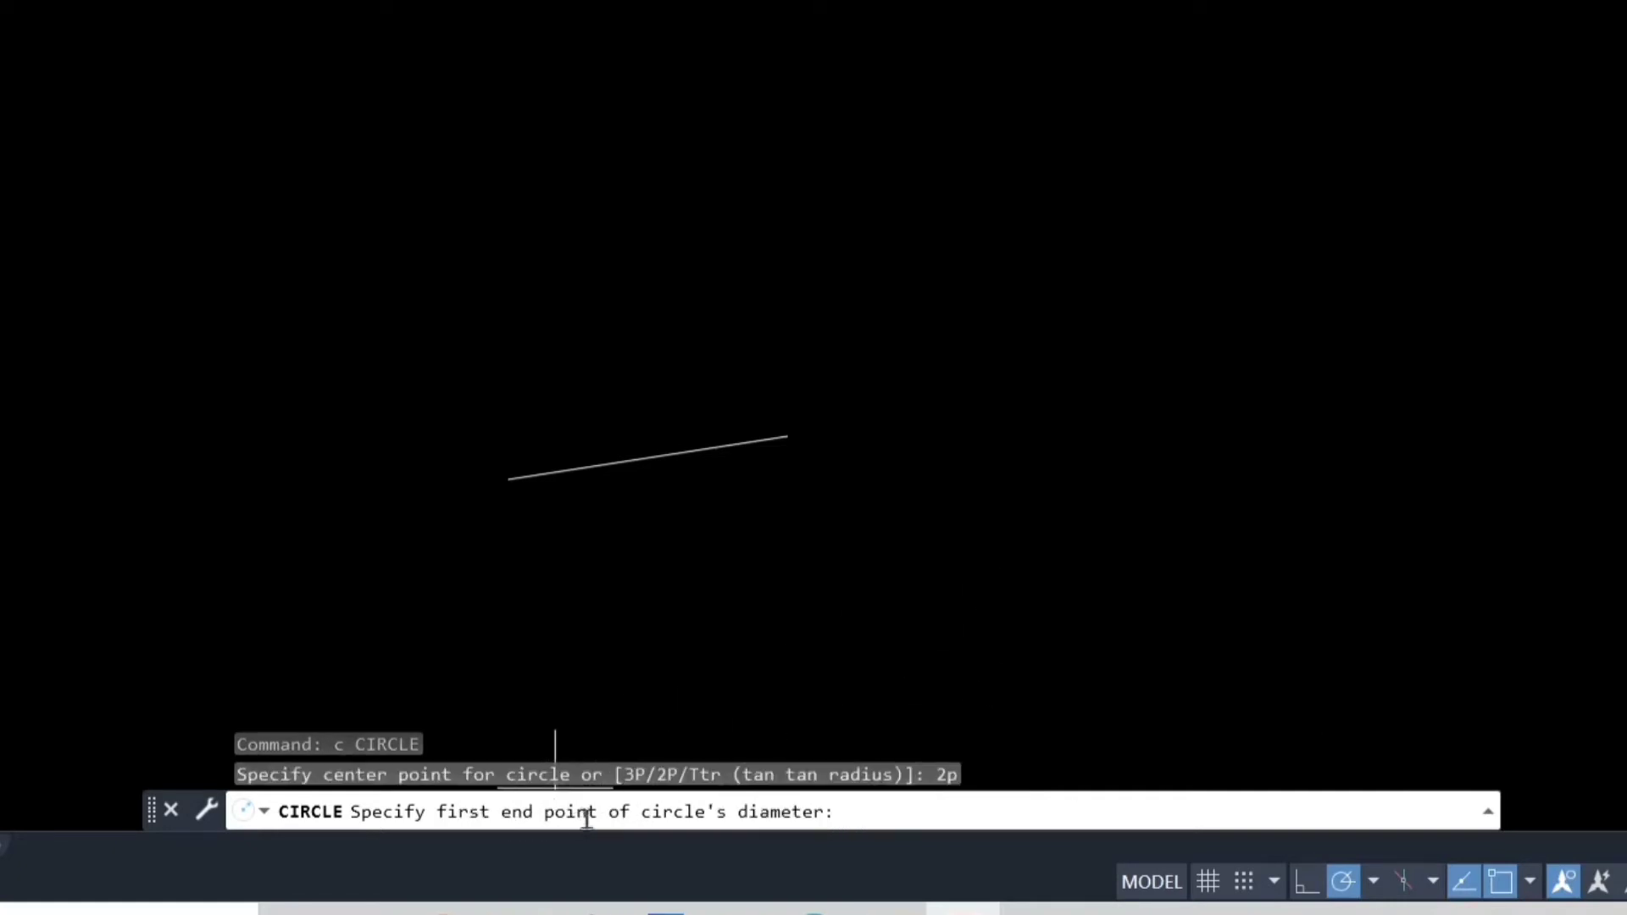
pyautogui.click(509, 479)
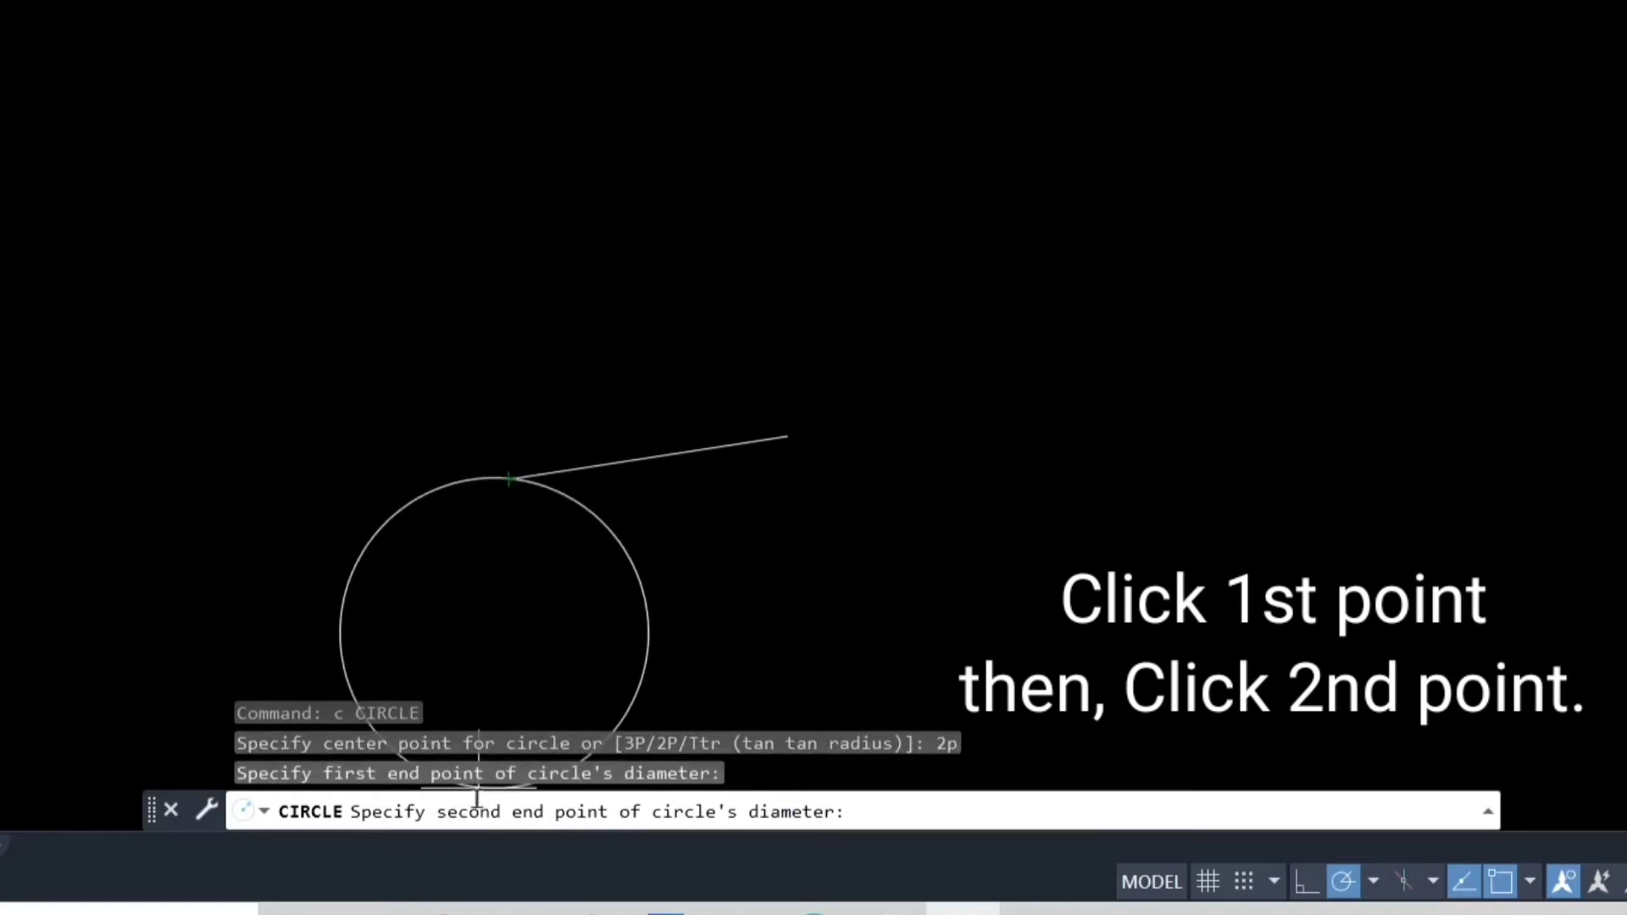
pyautogui.click(785, 440)
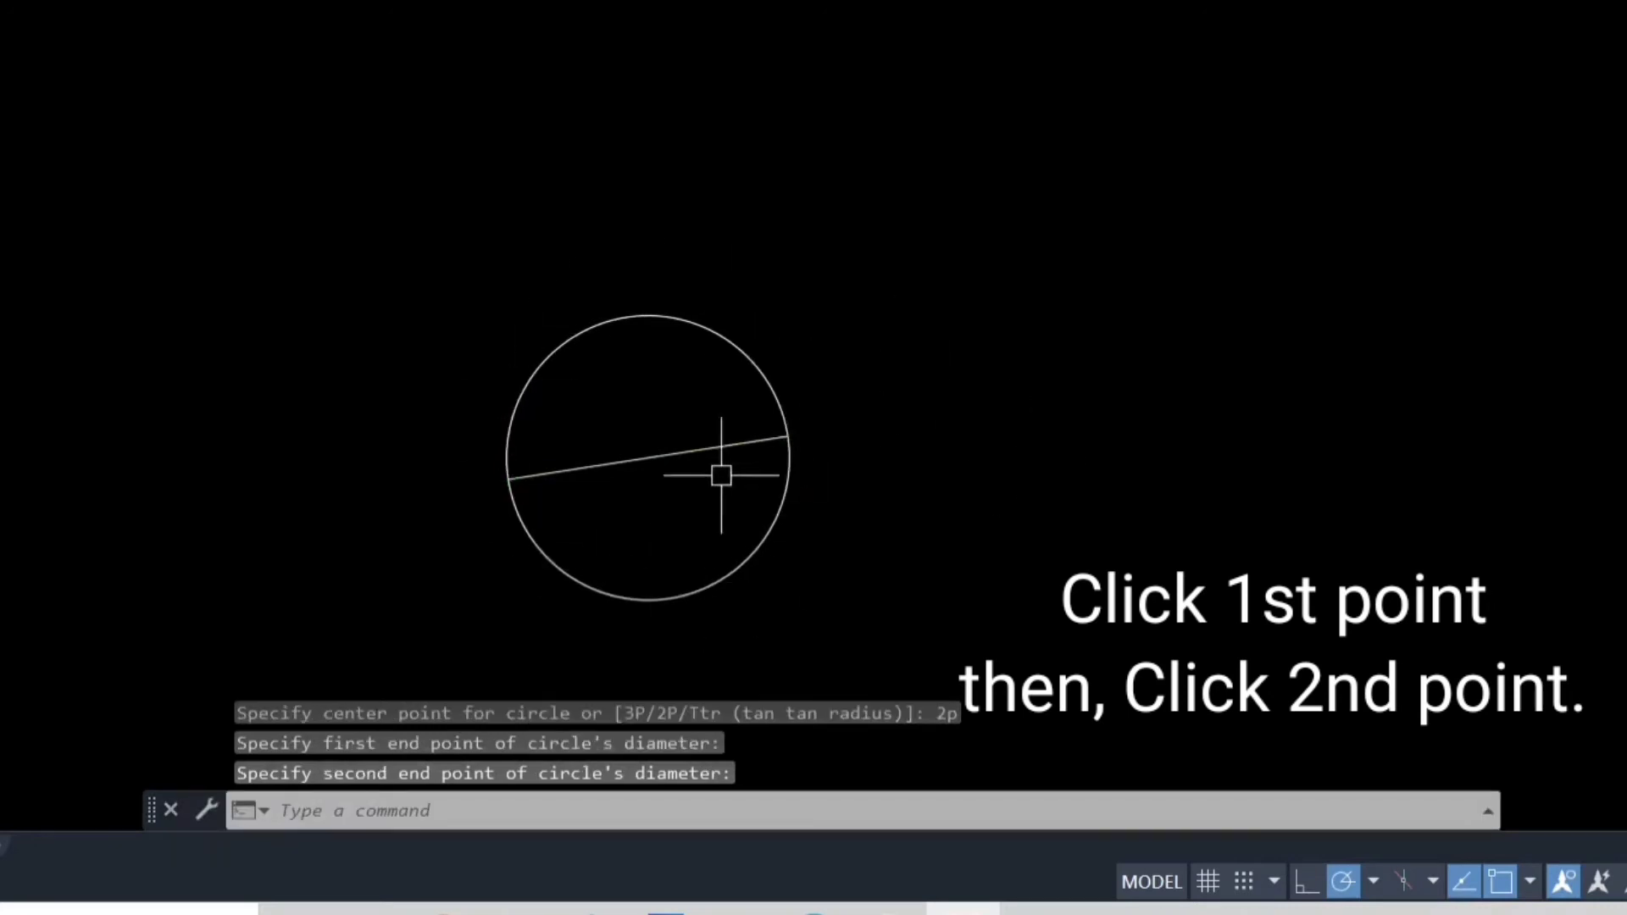
pyautogui.click(687, 453)
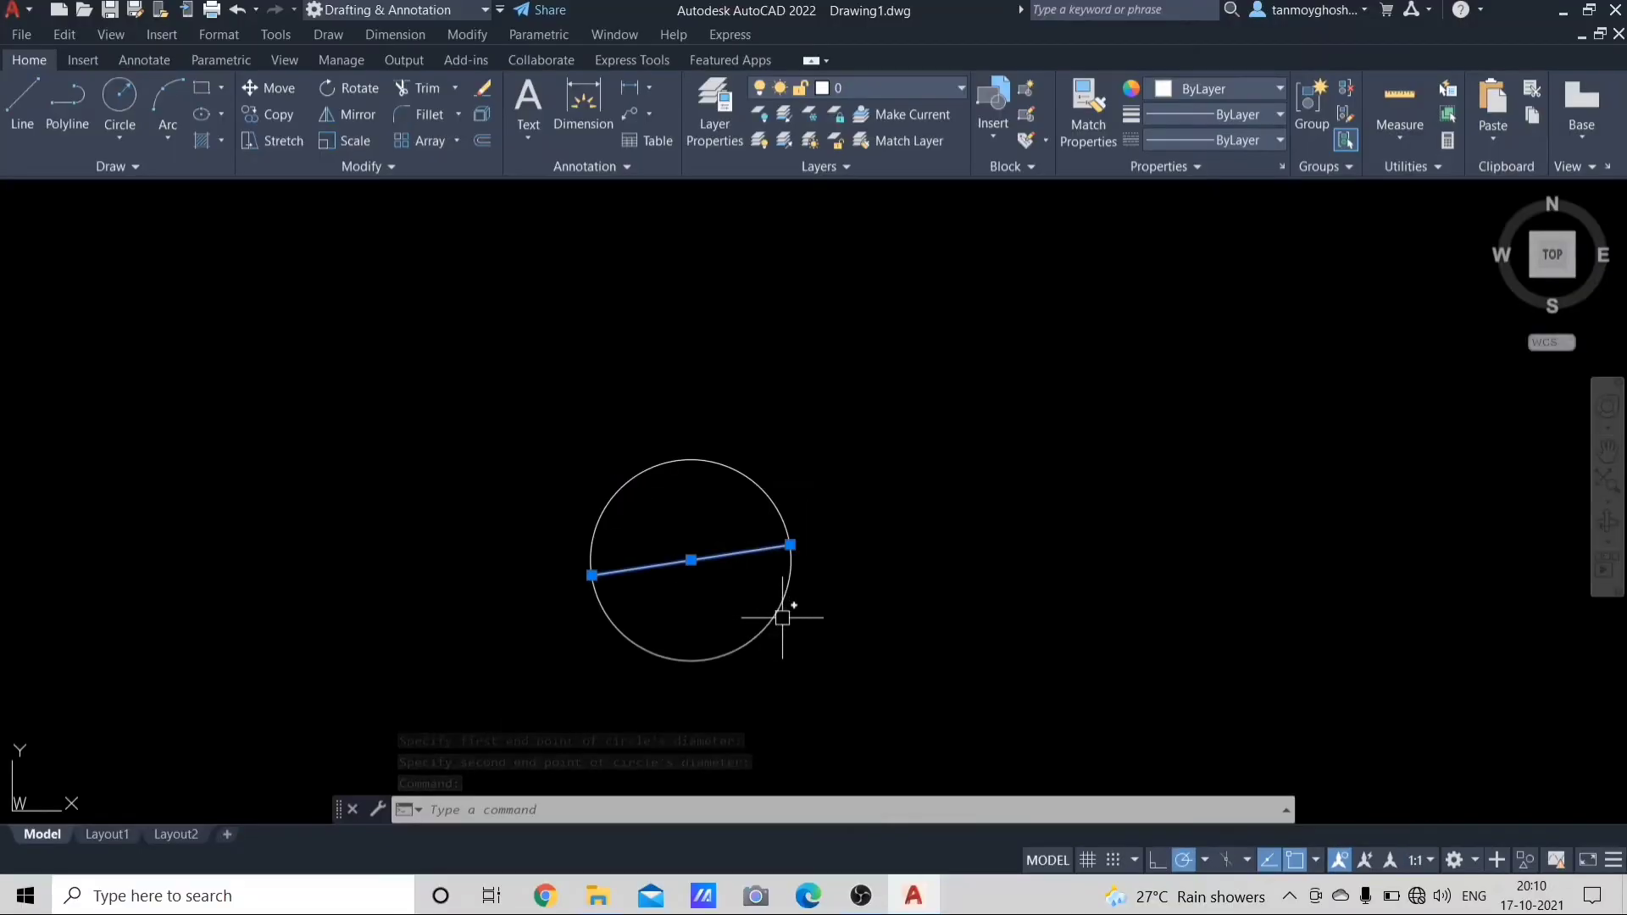
pyautogui.press('Escape')
pyautogui.press('Escape')
pyautogui.click(704, 550)
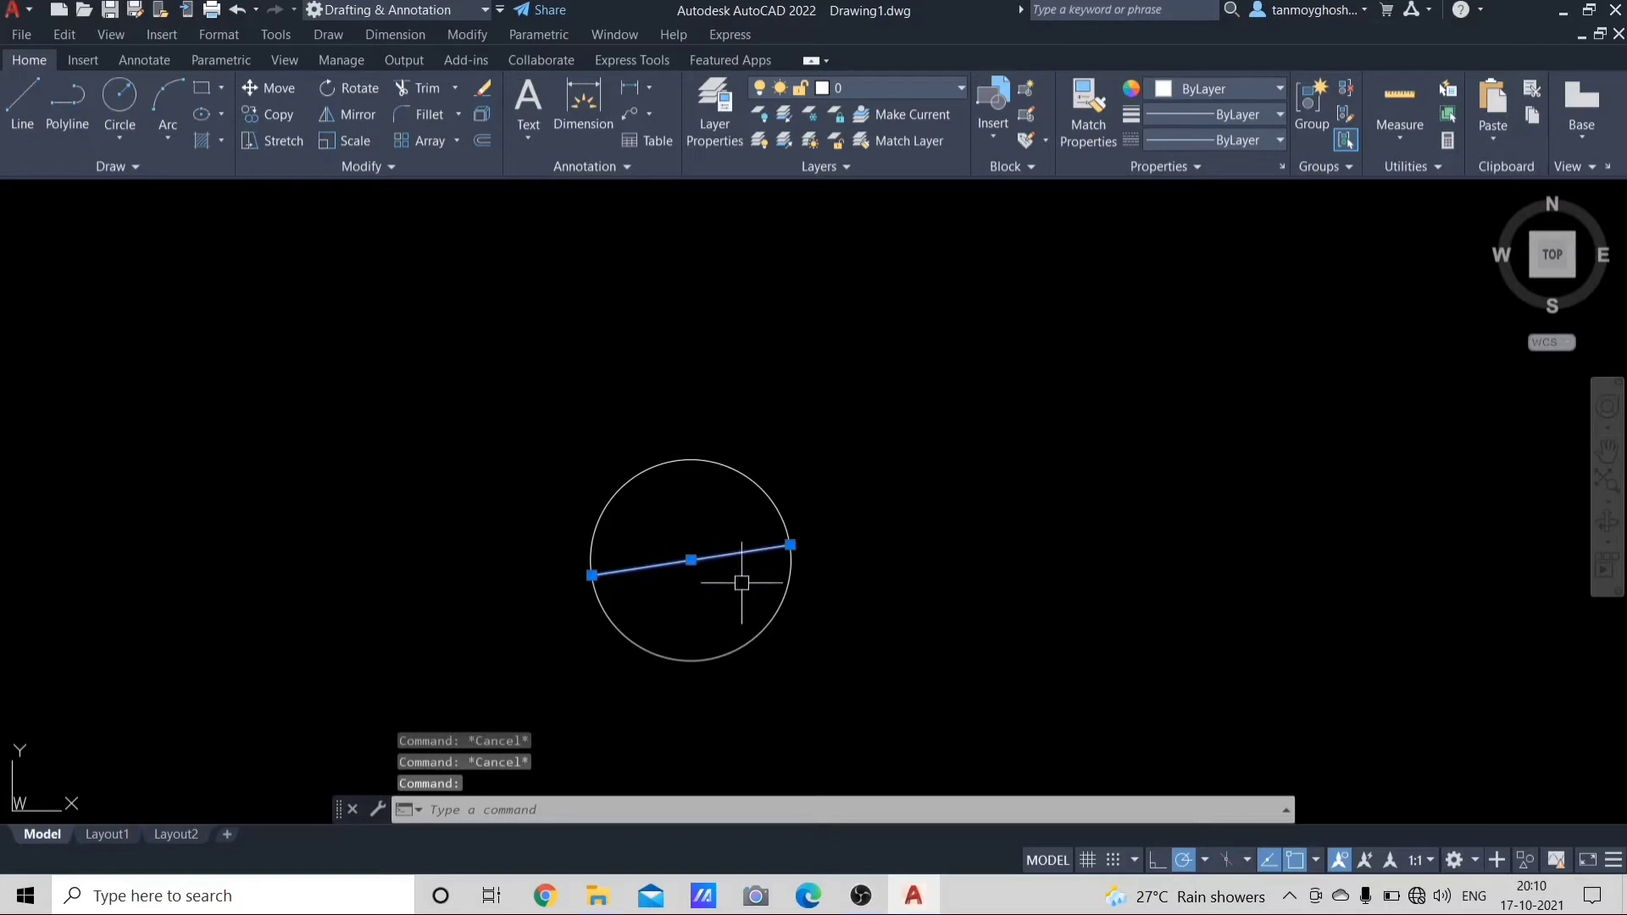
pyautogui.press('Escape')
# Step: Draw a small center-radius circle to the right of the first circle
pyautogui.write('c')
pyautogui.press('Return')
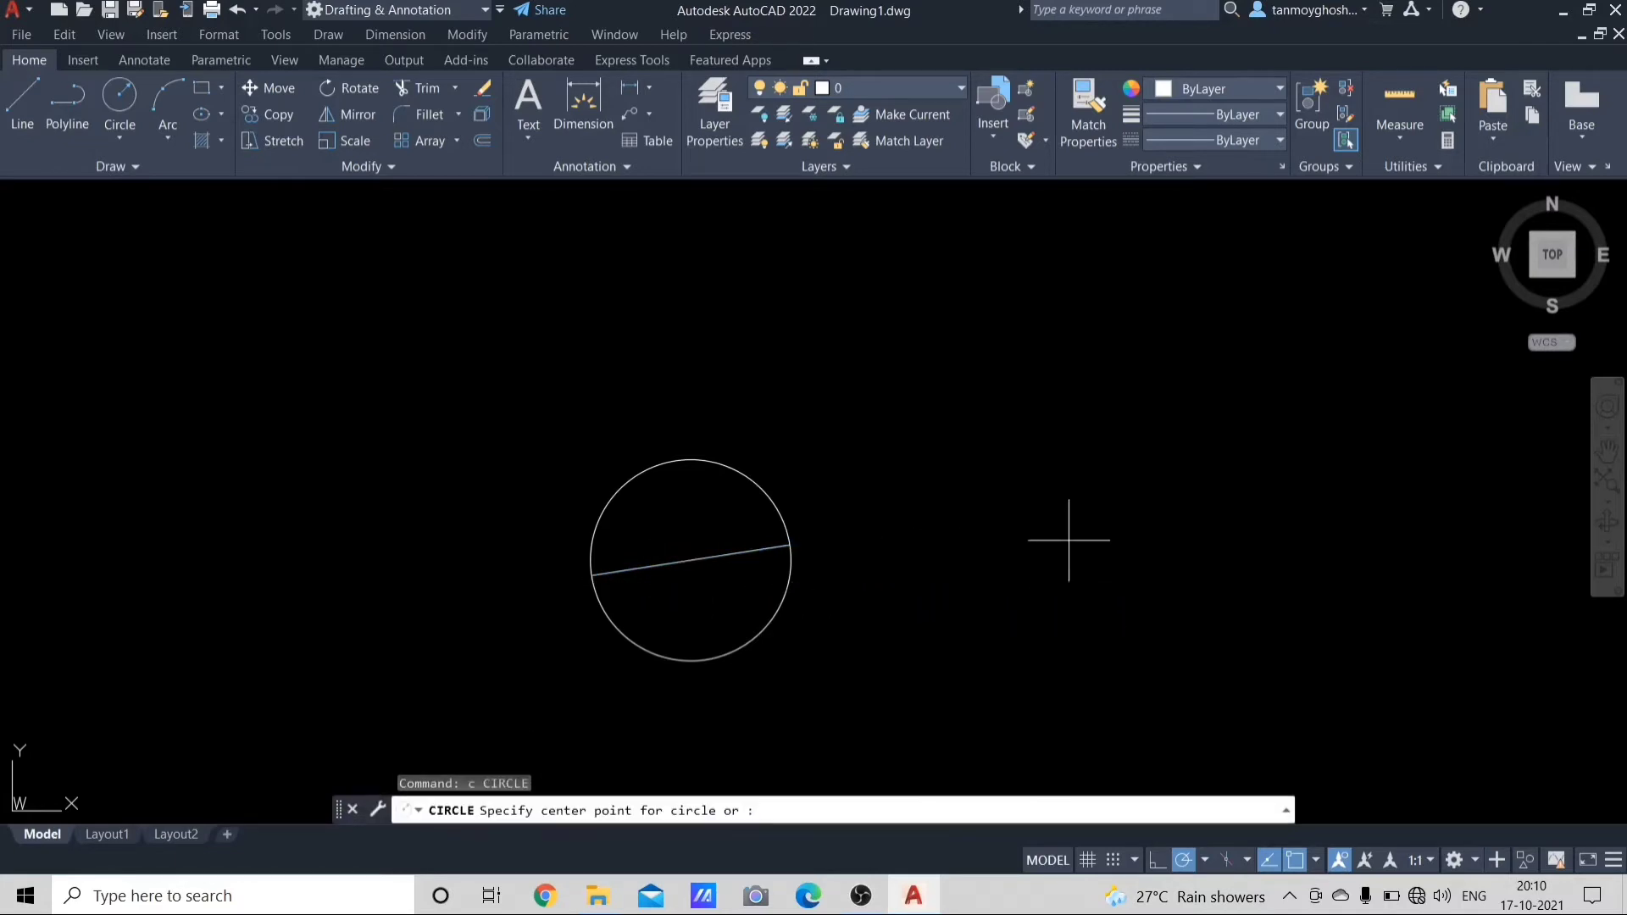
pyautogui.click(1040, 518)
pyautogui.click(1032, 596)
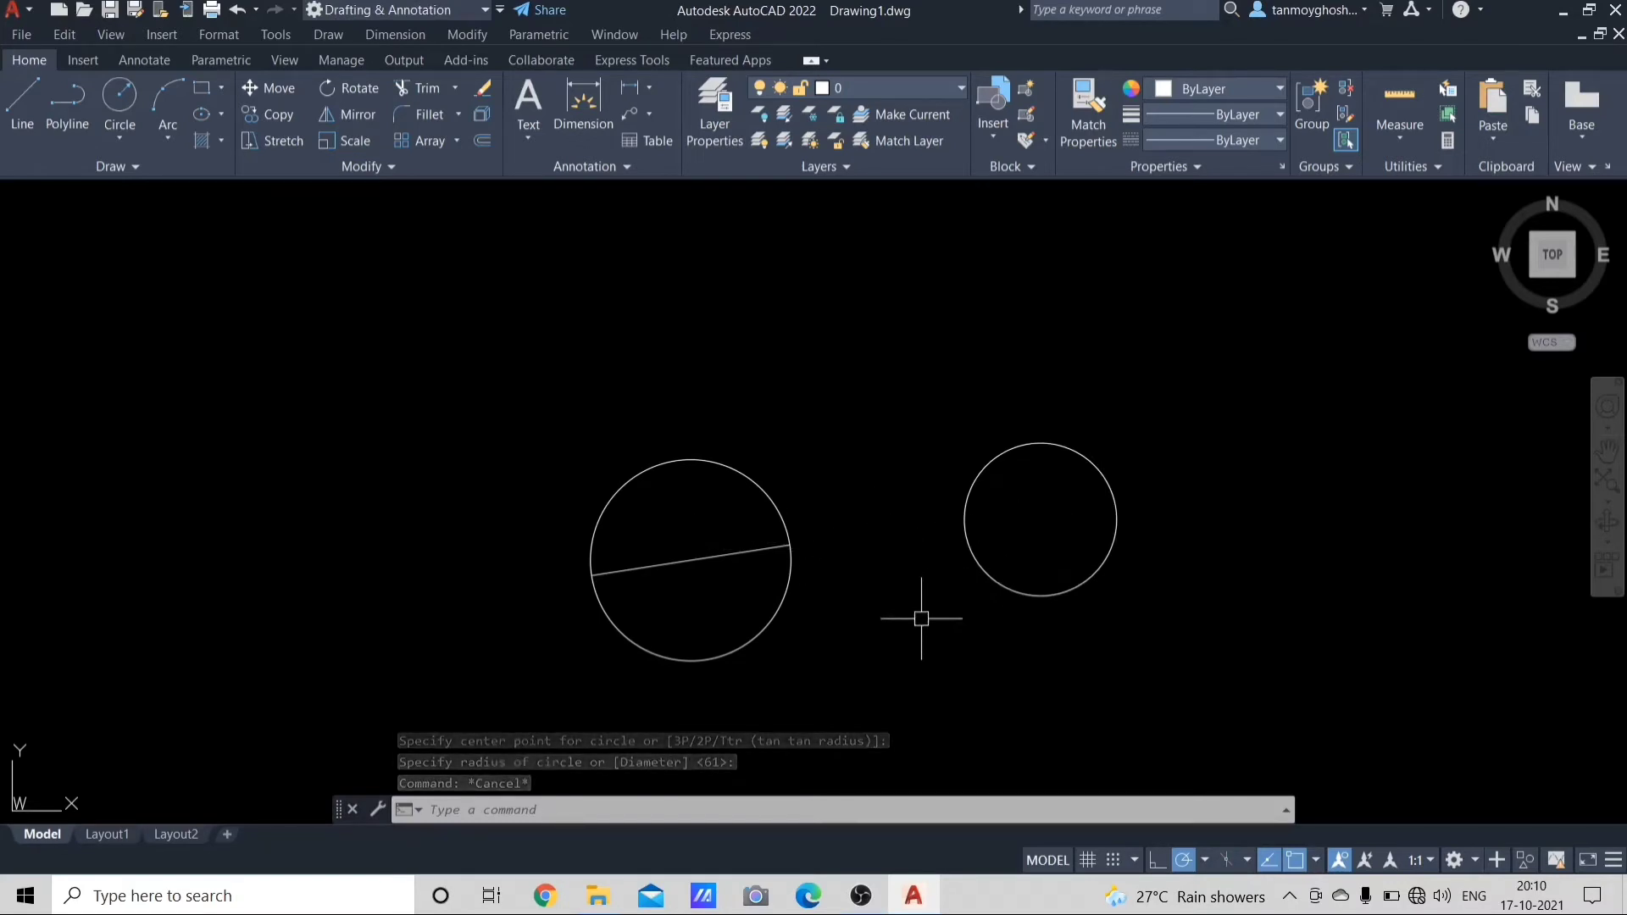
pyautogui.press('Escape')
pyautogui.press('Escape')
pyautogui.write('c')
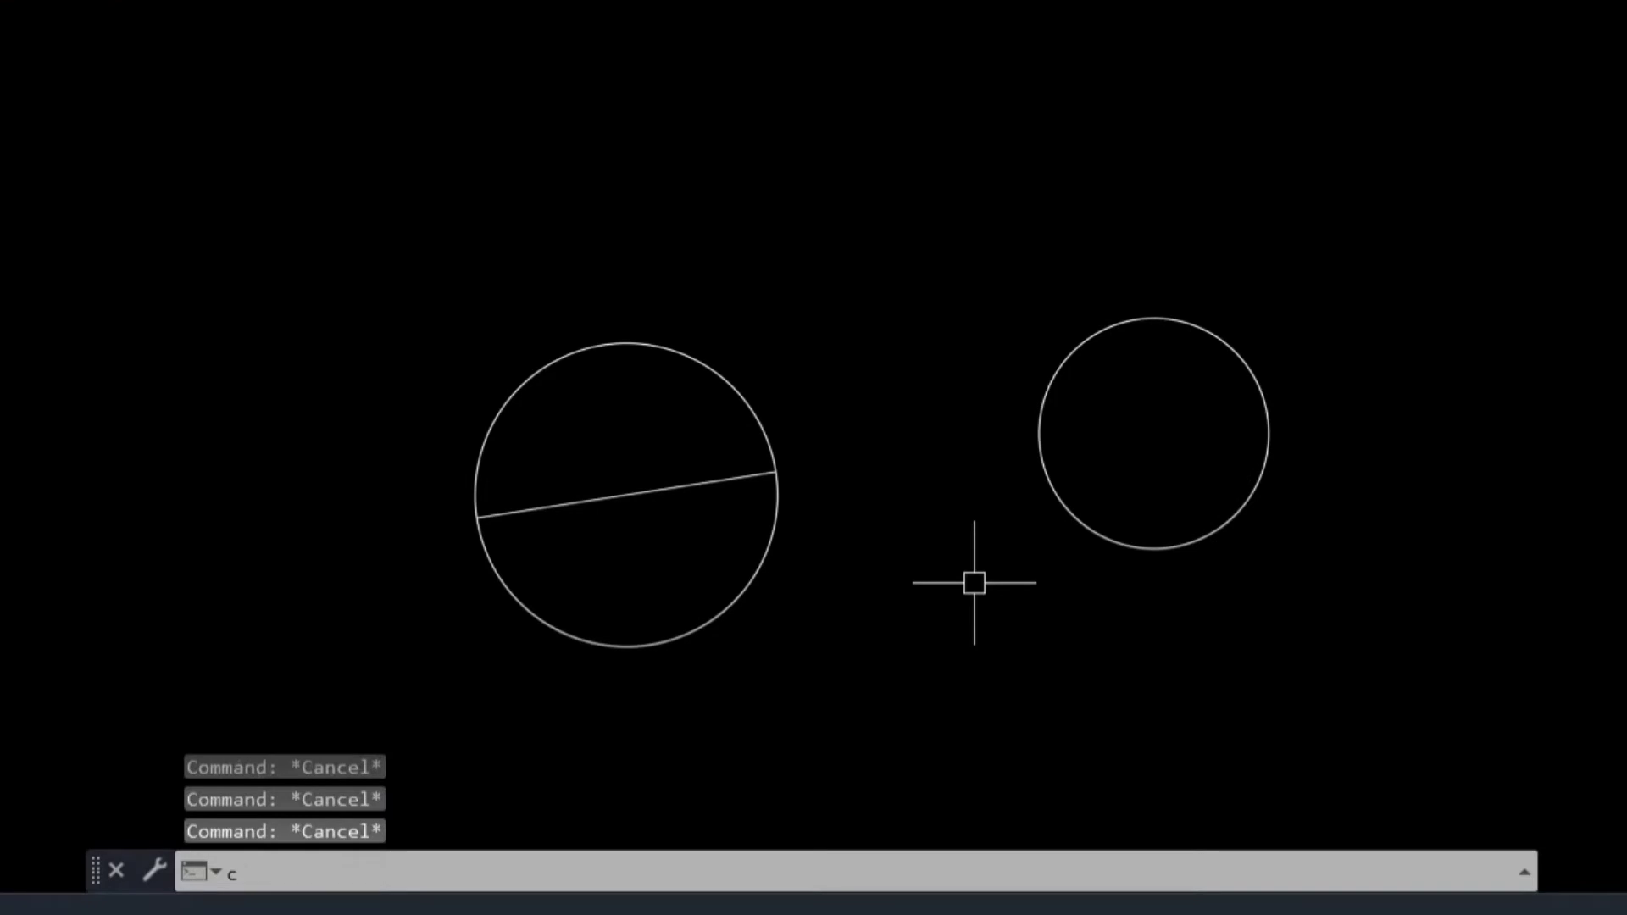
# Step: Draw a 2P circle from the line's midpoint to the small circle's centre
pyautogui.press('Return')
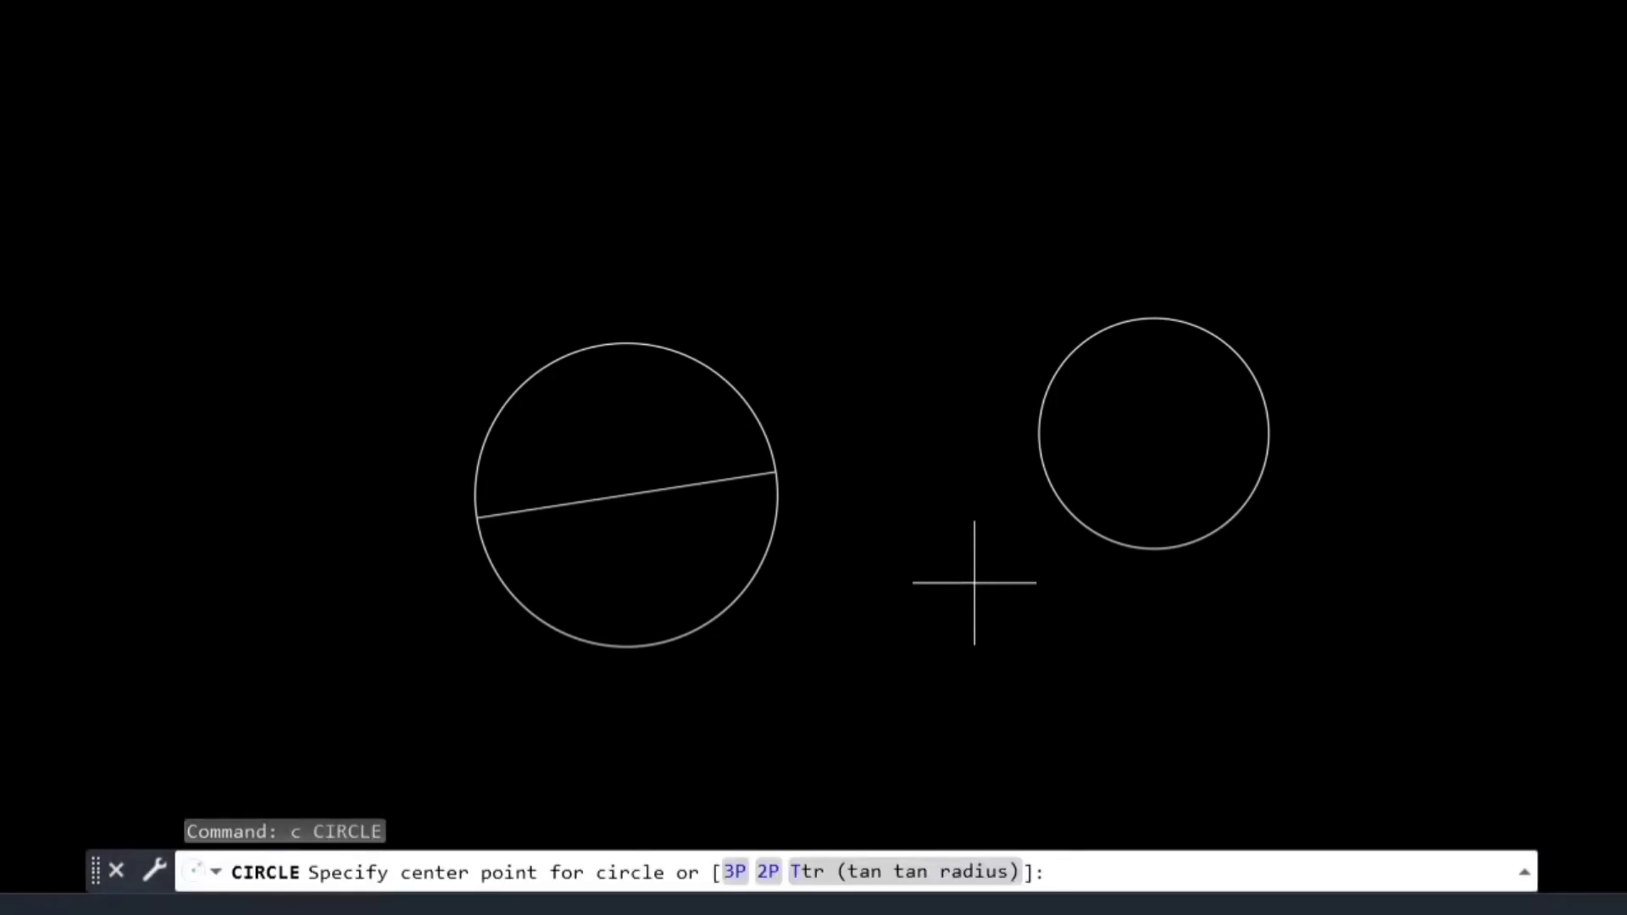
pyautogui.write('2p')
pyautogui.press('Return')
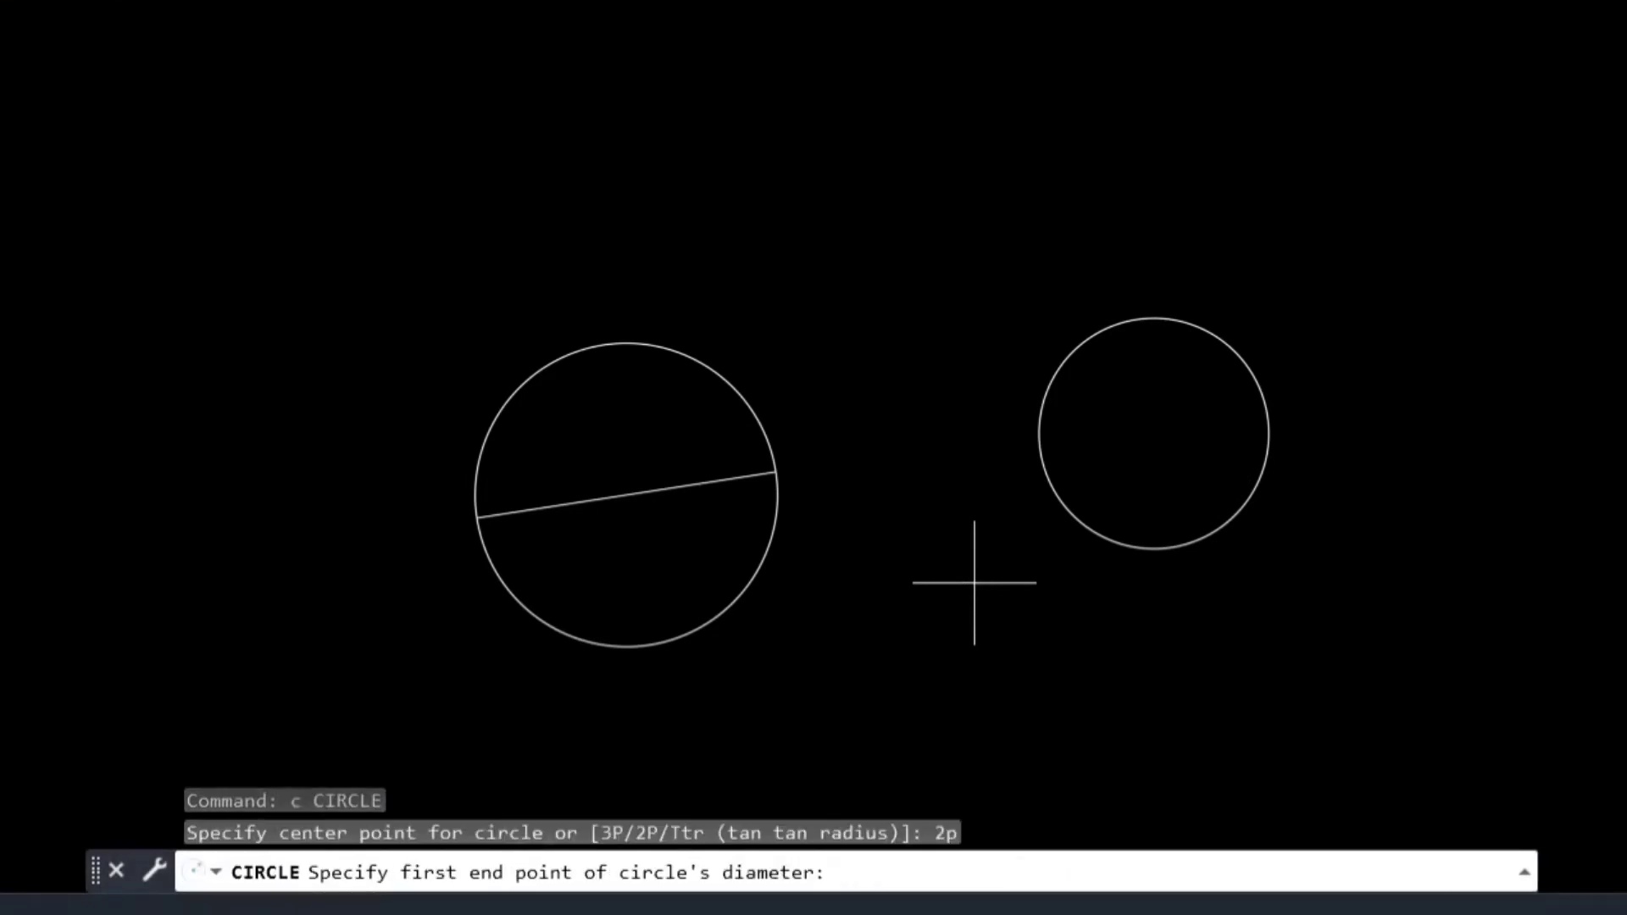
pyautogui.click(627, 493)
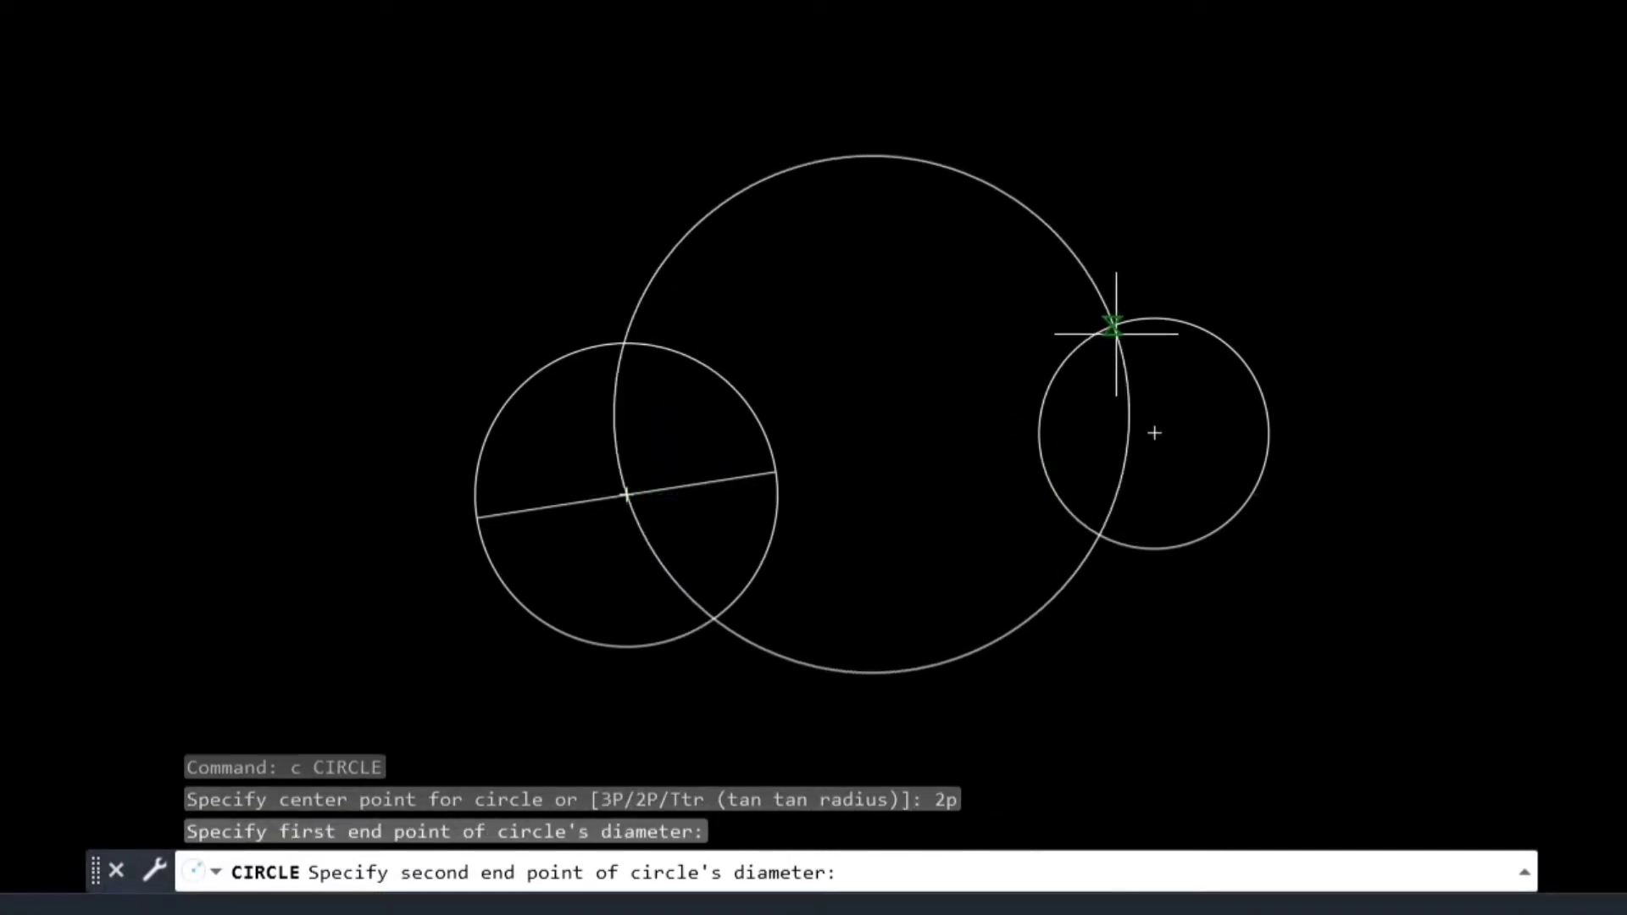
pyautogui.click(1154, 433)
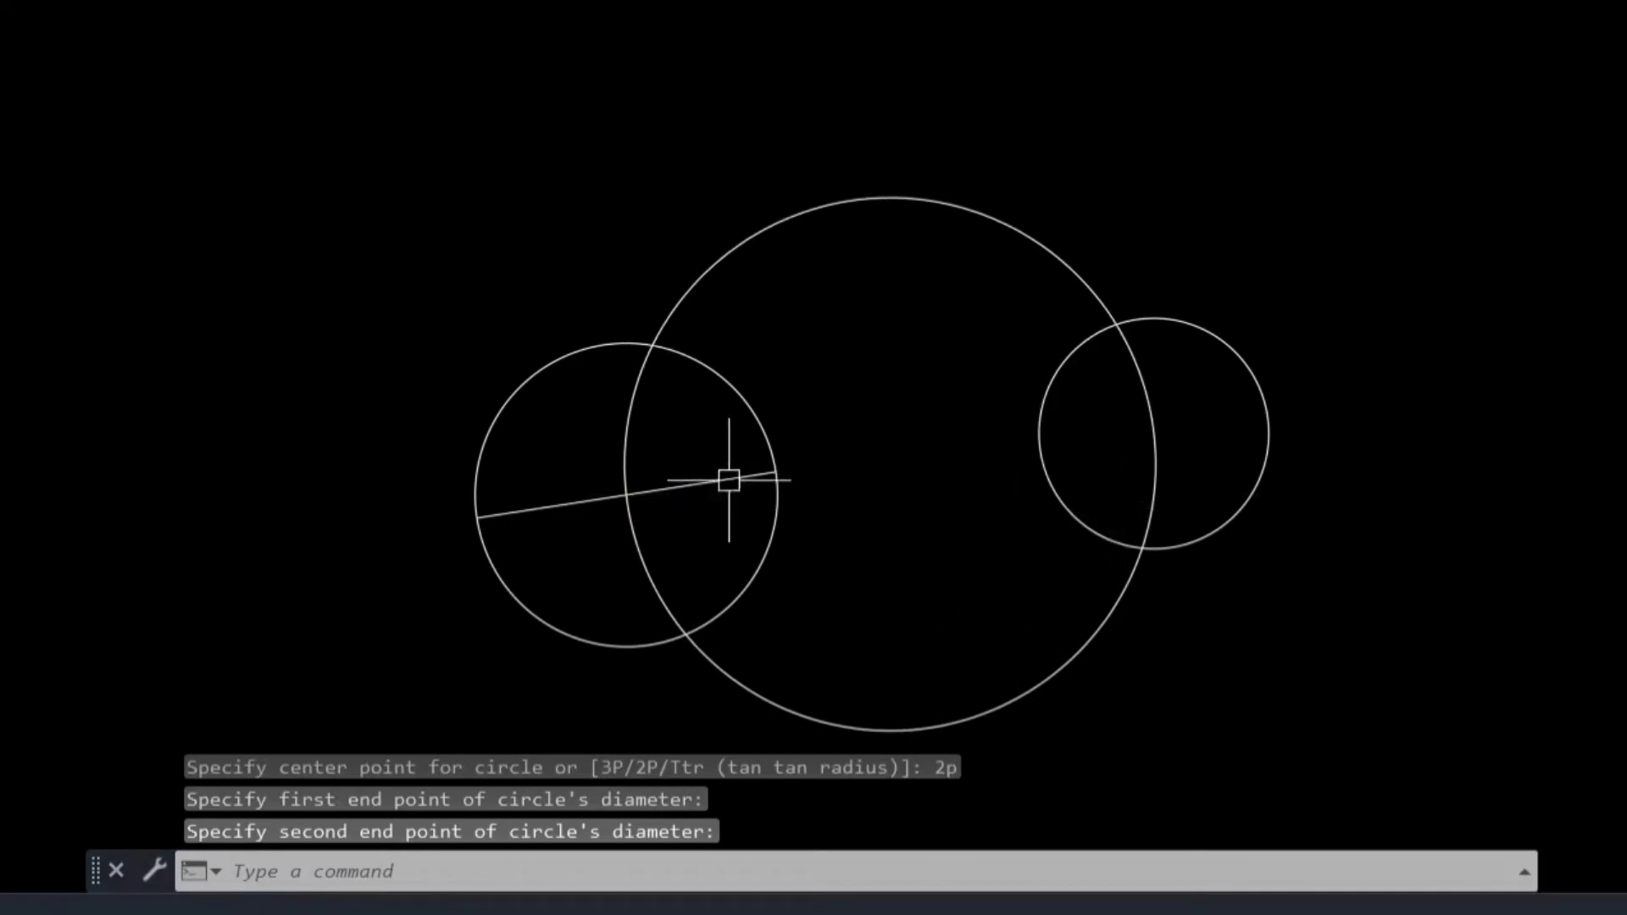
pyautogui.press('Escape')
pyautogui.press('Escape')
pyautogui.press('Escape')
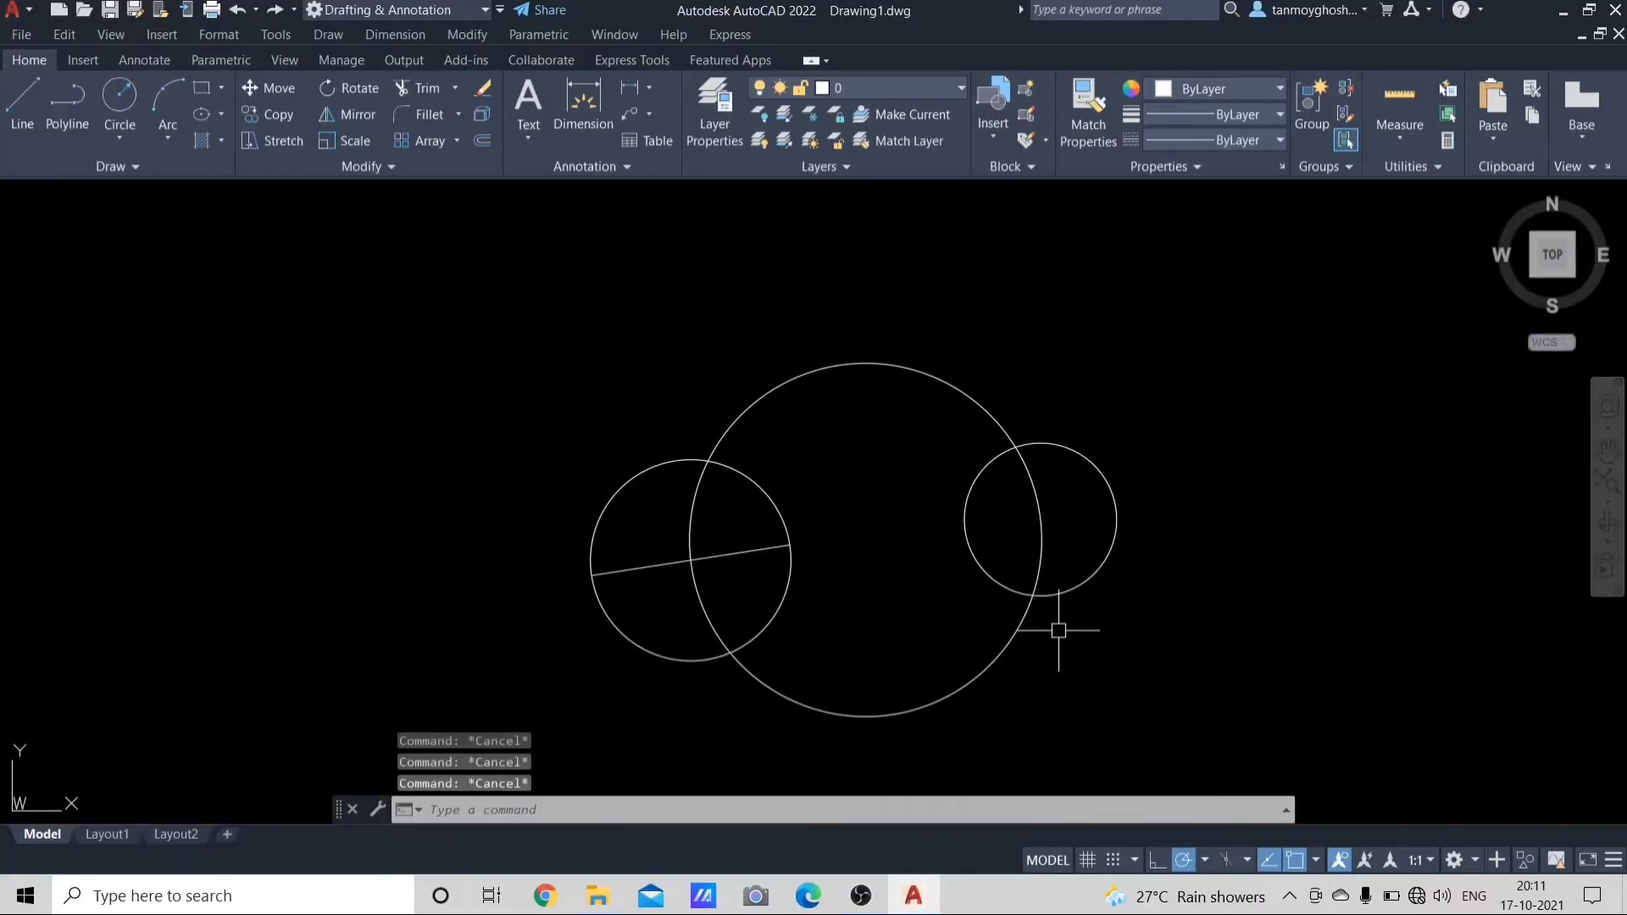
# Step: Draw a closed triangle with a horizontal base using LINE
pyautogui.hotkey('ctrl', 'a')
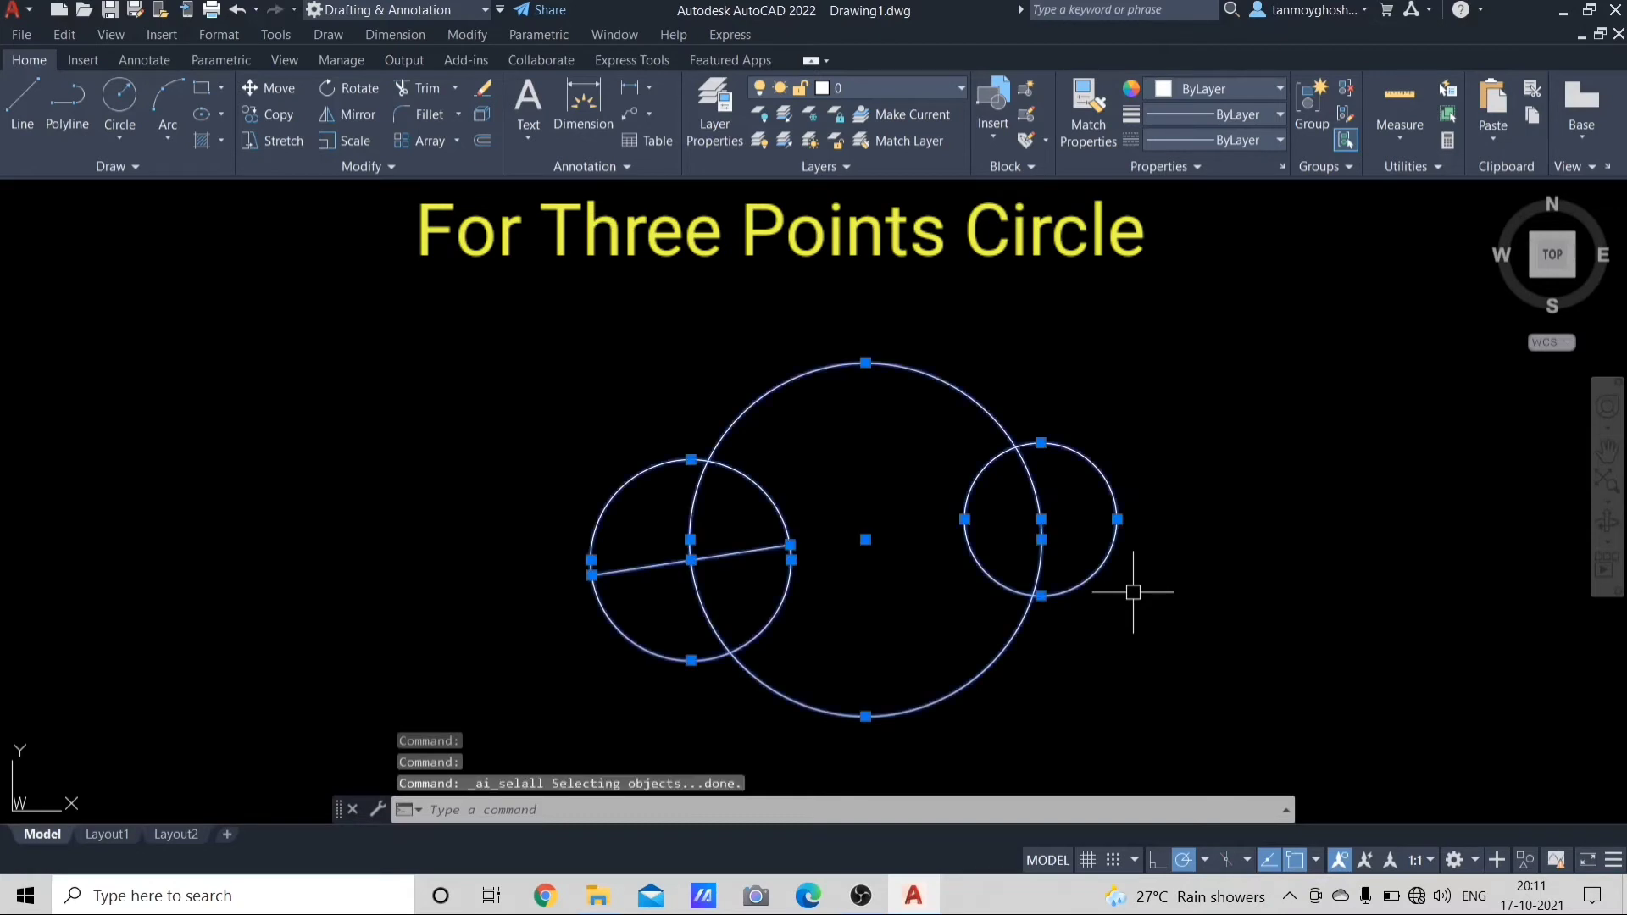
pyautogui.press('Return')
pyautogui.press('Escape')
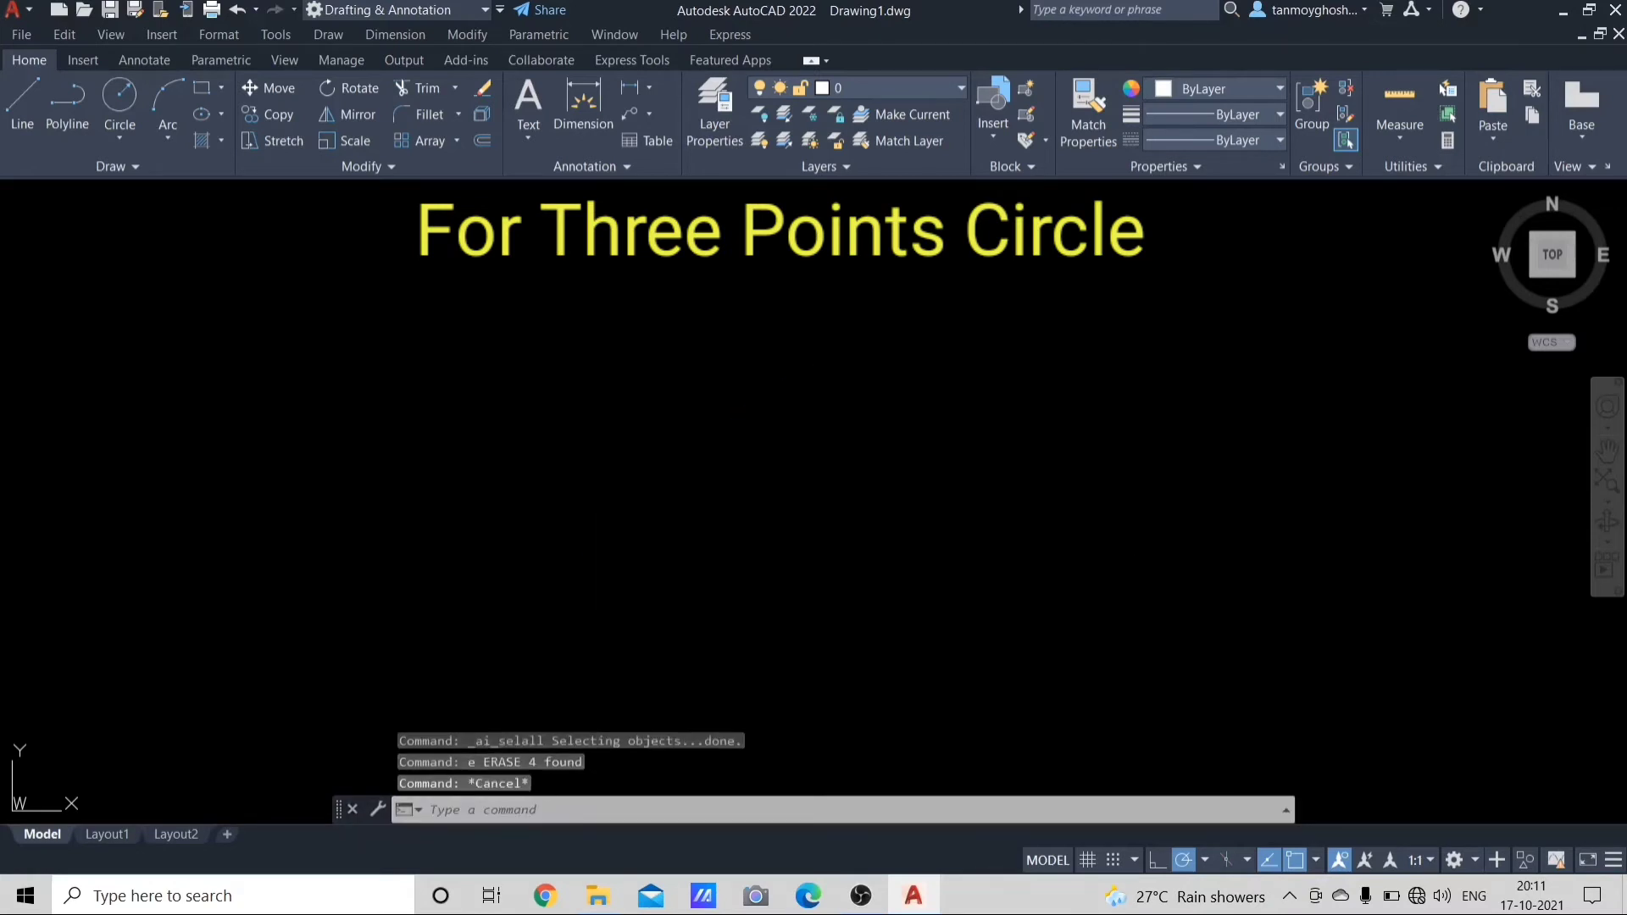
pyautogui.press('Escape')
pyautogui.press('Escape')
pyautogui.write('l')
pyautogui.press('Return')
pyautogui.click(775, 436)
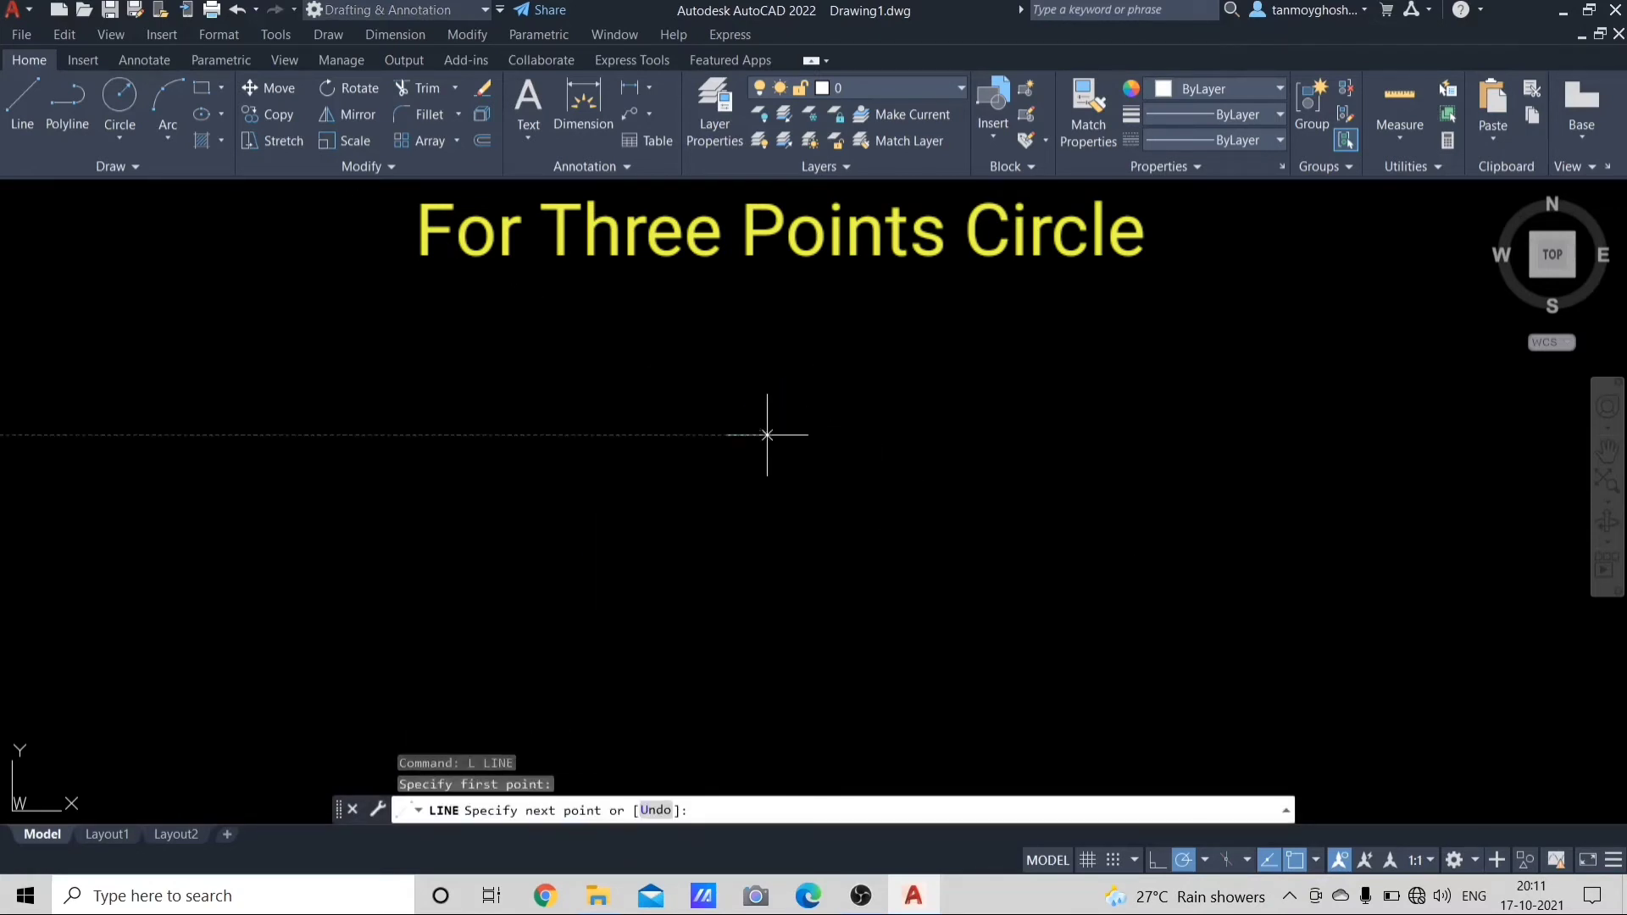
pyautogui.click(600, 564)
pyautogui.click(861, 563)
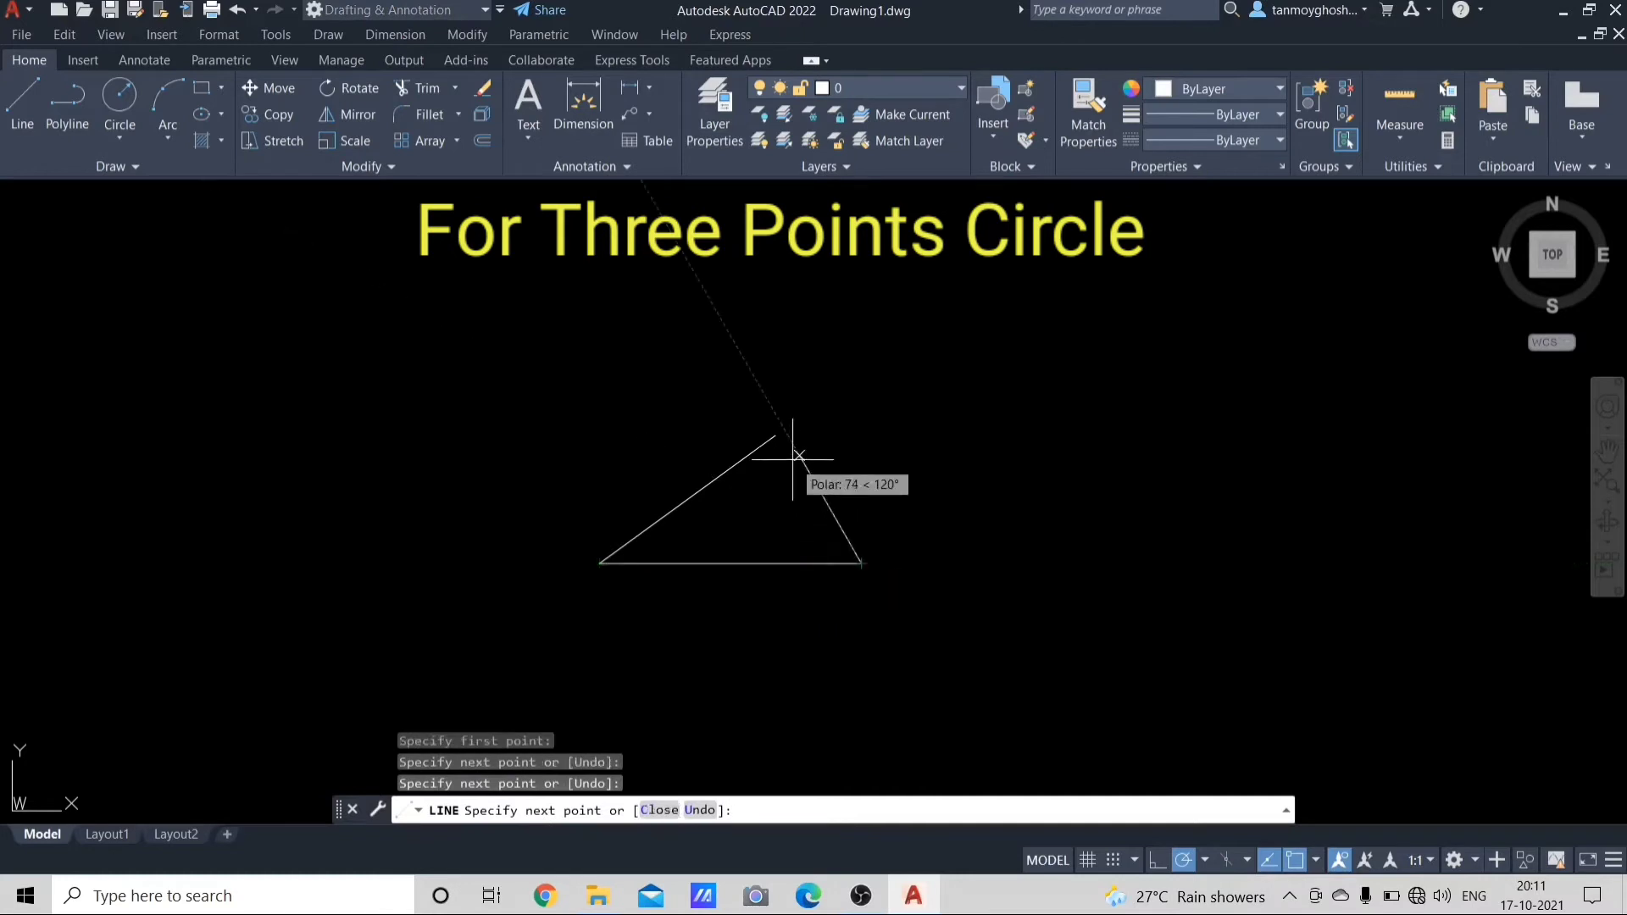
pyautogui.click(785, 444)
pyautogui.press('Escape')
pyautogui.press('Escape')
pyautogui.press('Escape')
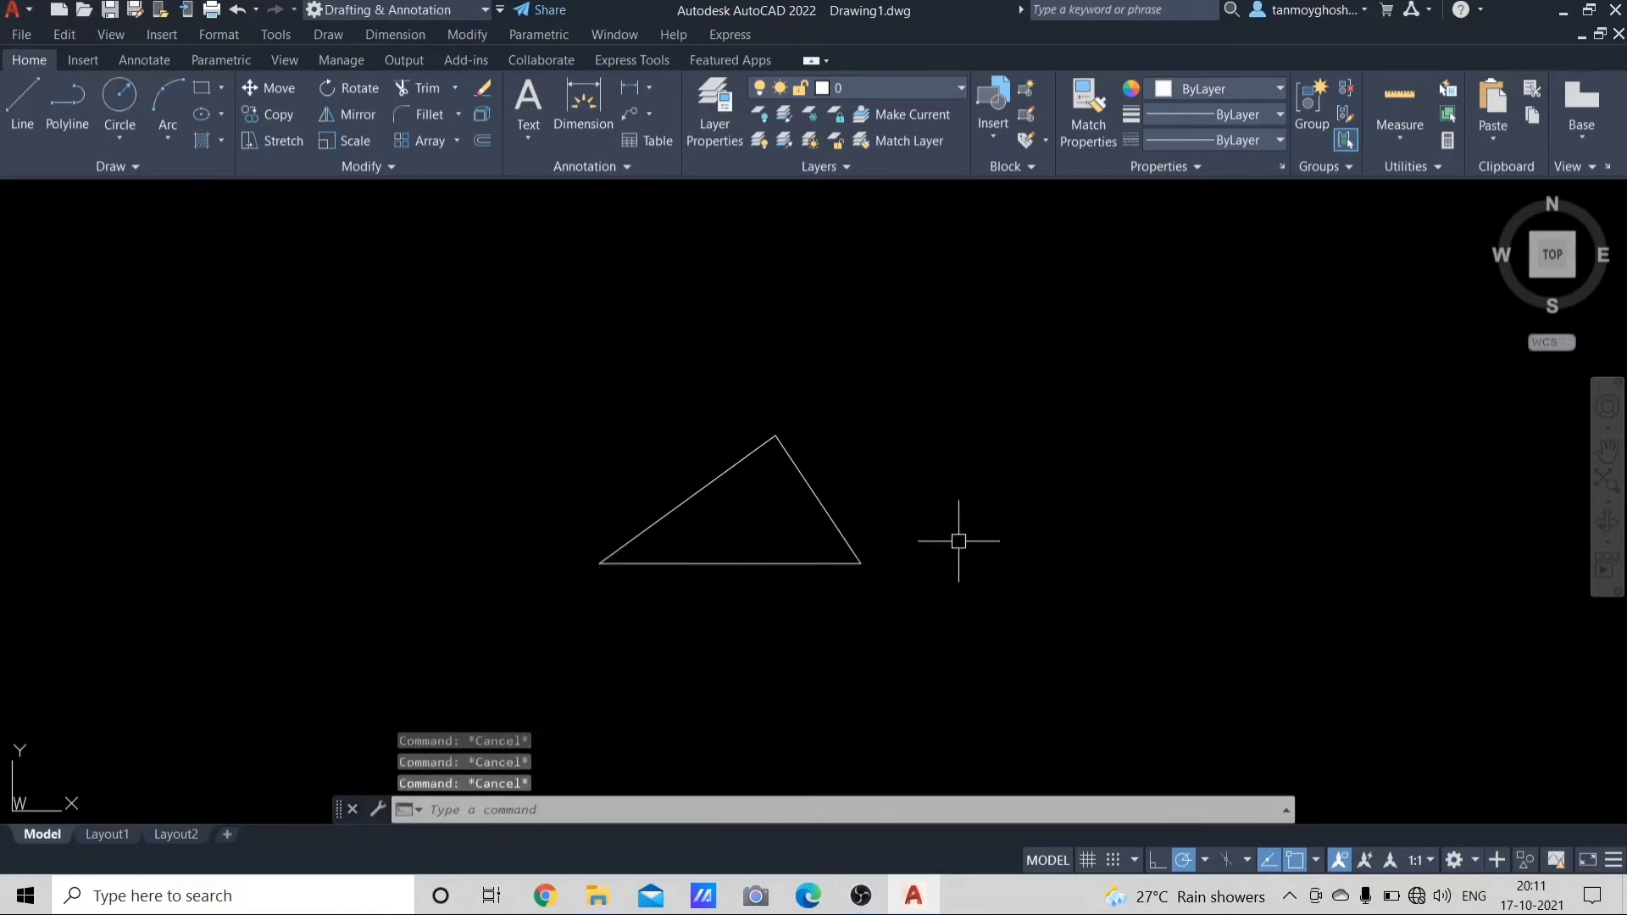
# Step: Draw a 3P circle through the triangle's top, lower-left and lower-right corners
pyautogui.write('c')
pyautogui.press('Return')
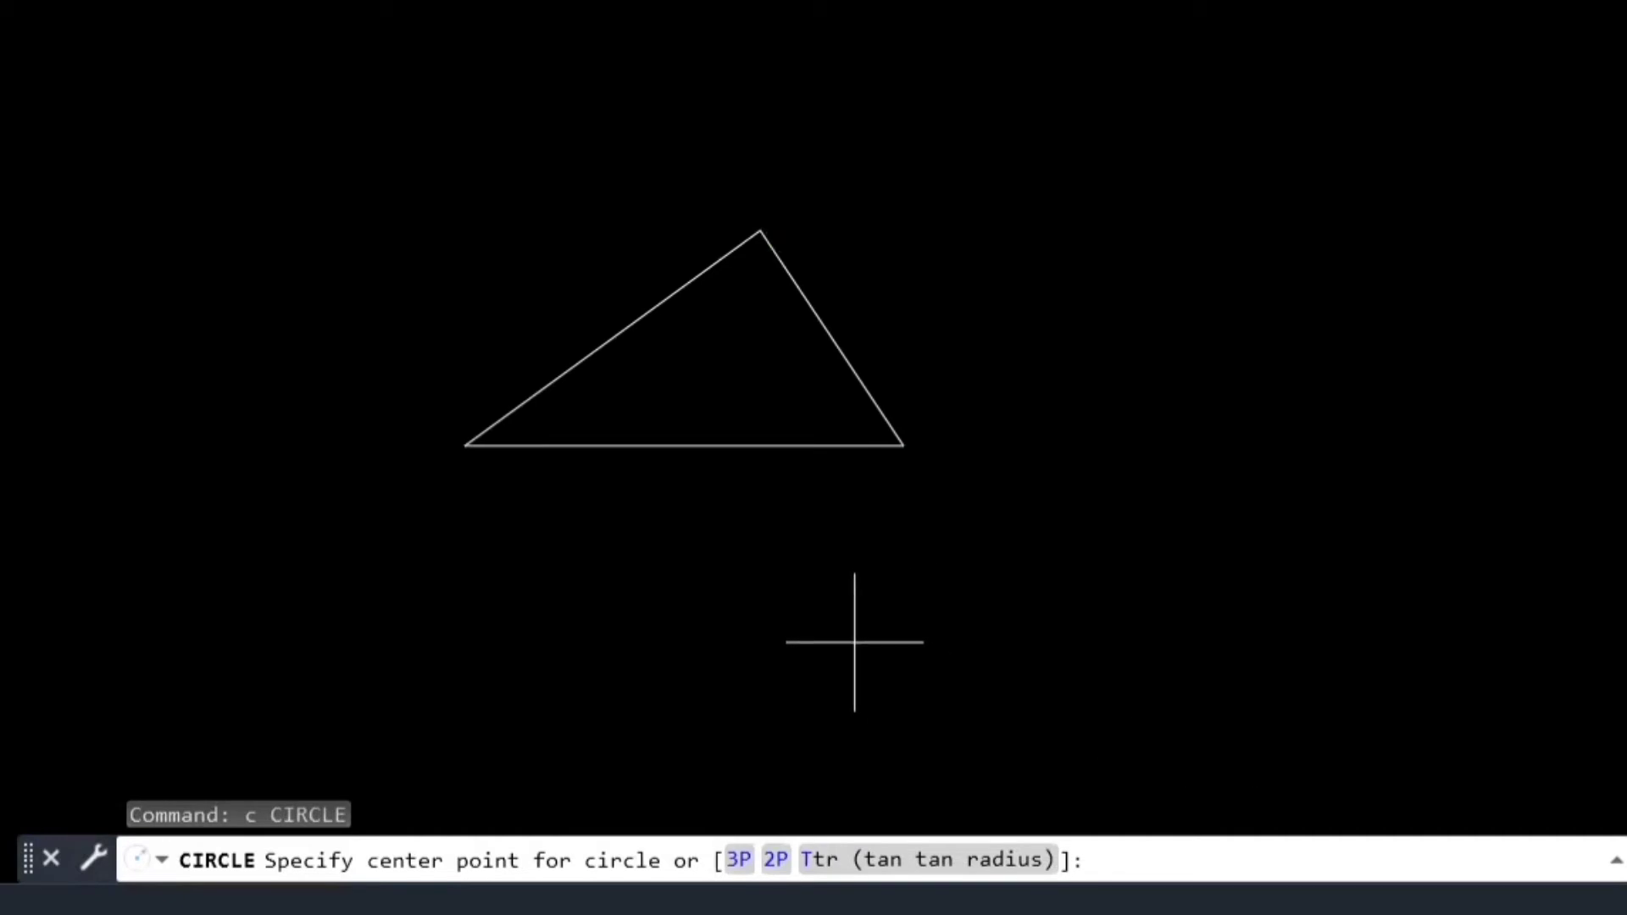
pyautogui.write('p')
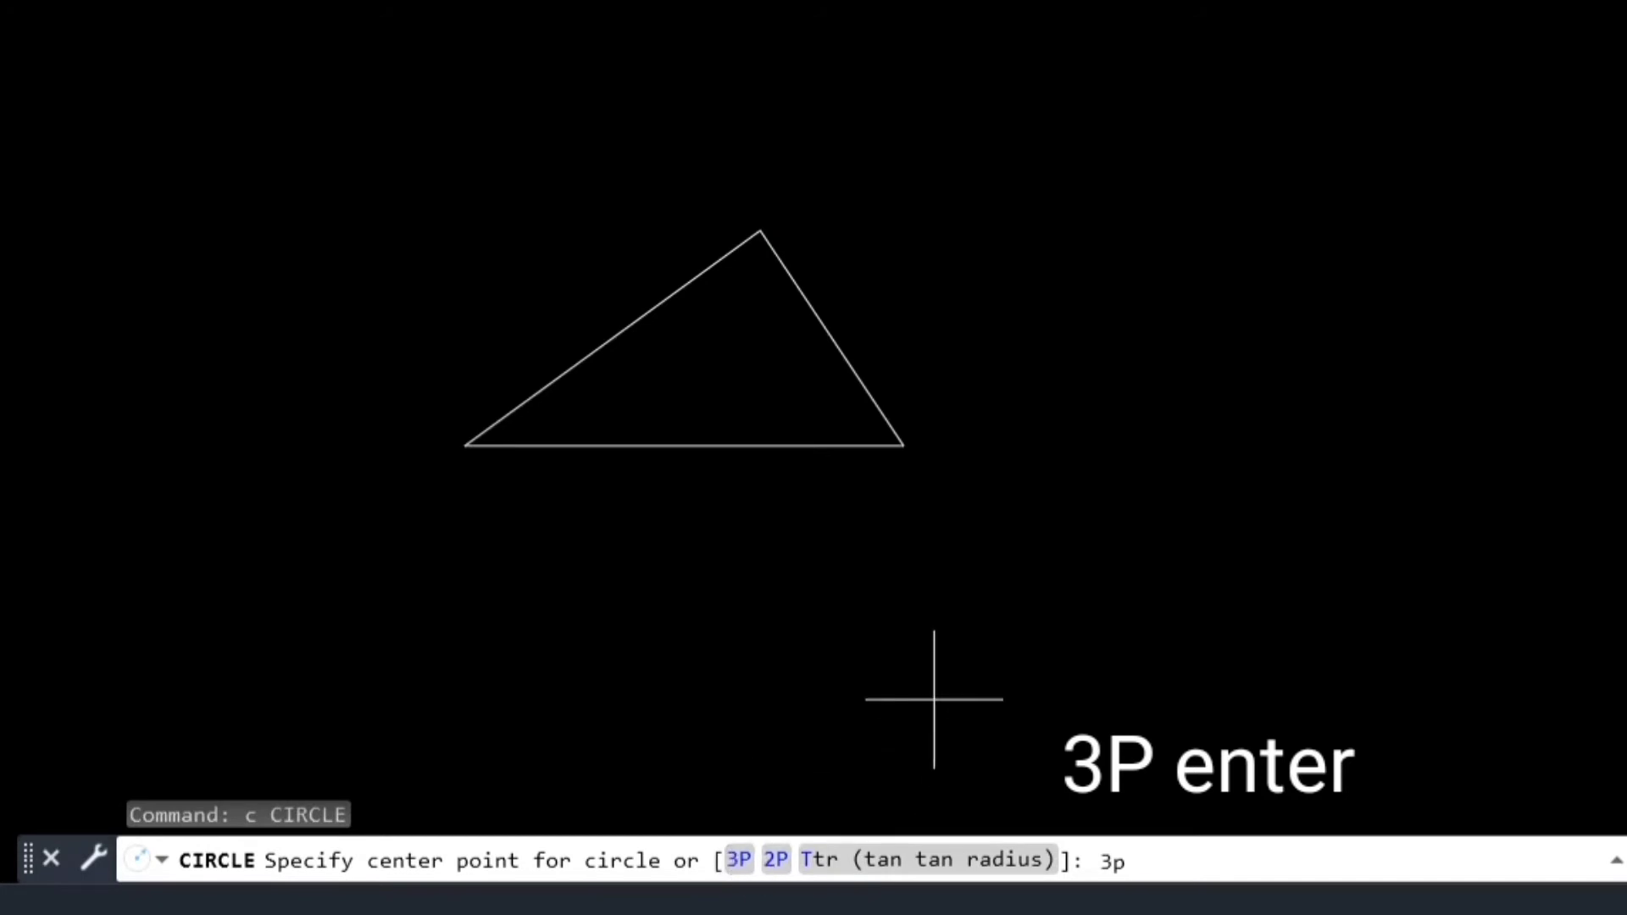
pyautogui.press('Return')
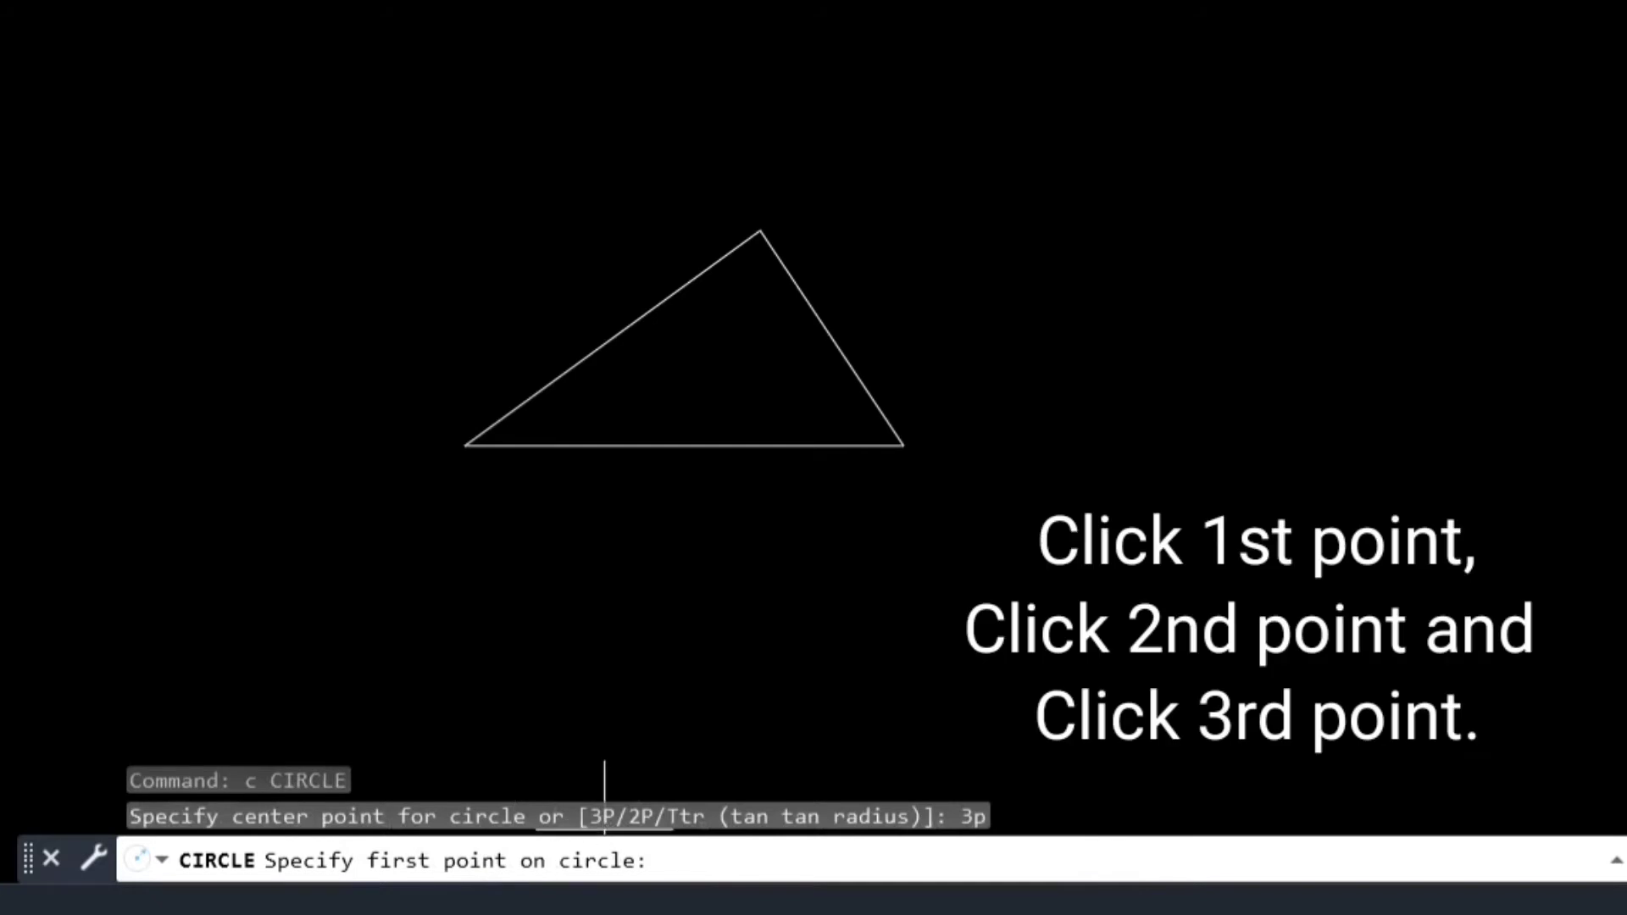
pyautogui.click(761, 230)
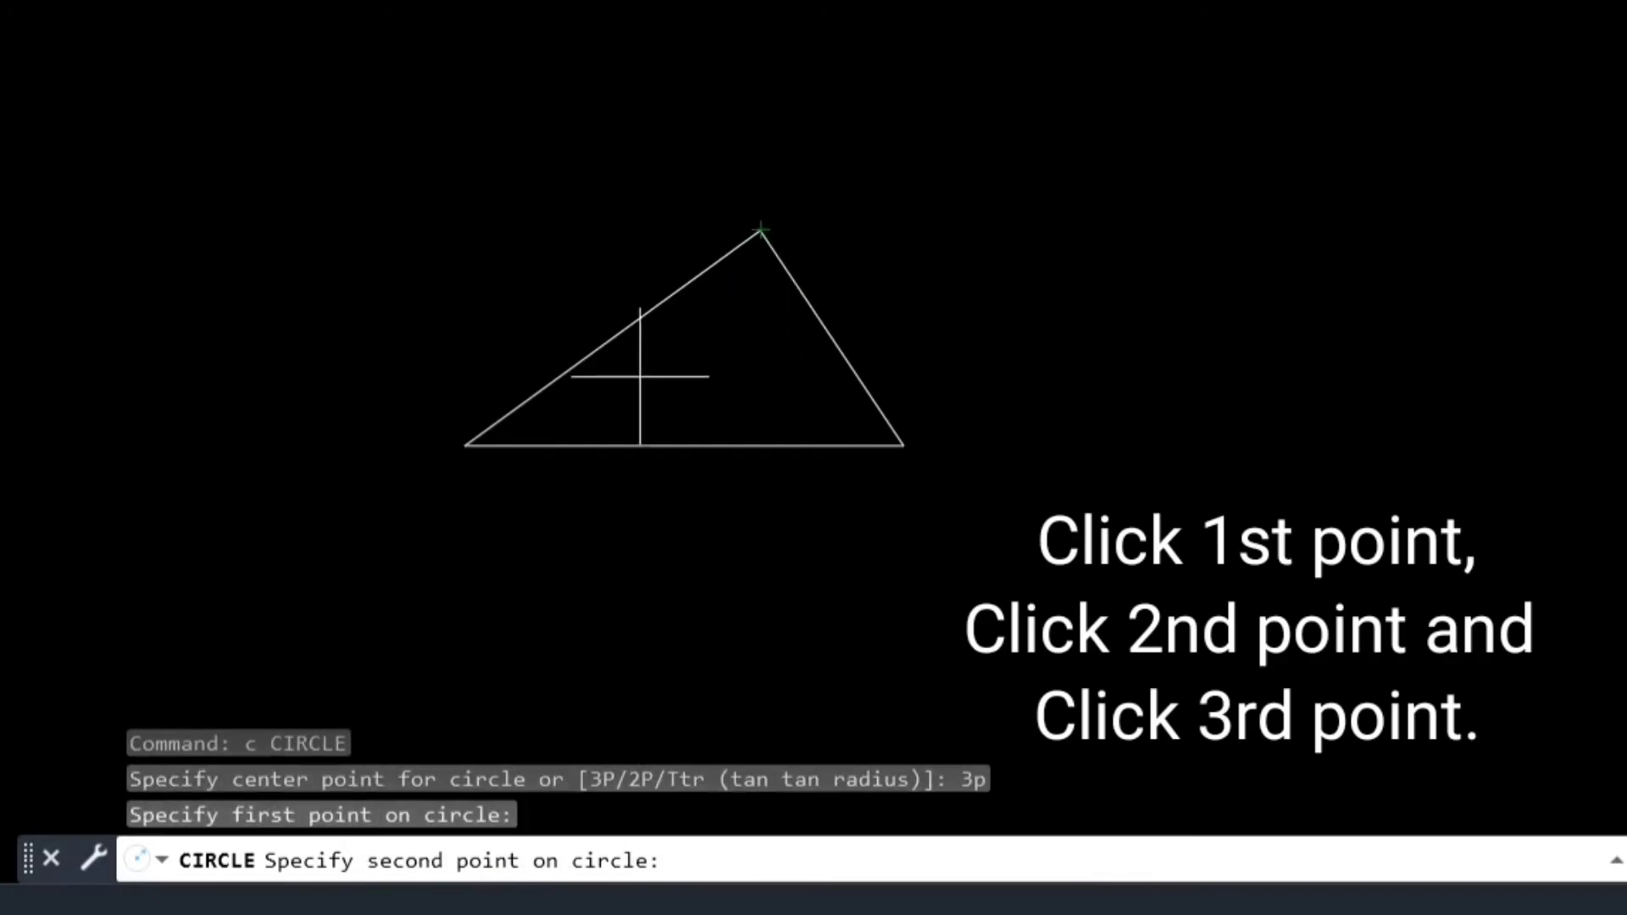
pyautogui.click(465, 444)
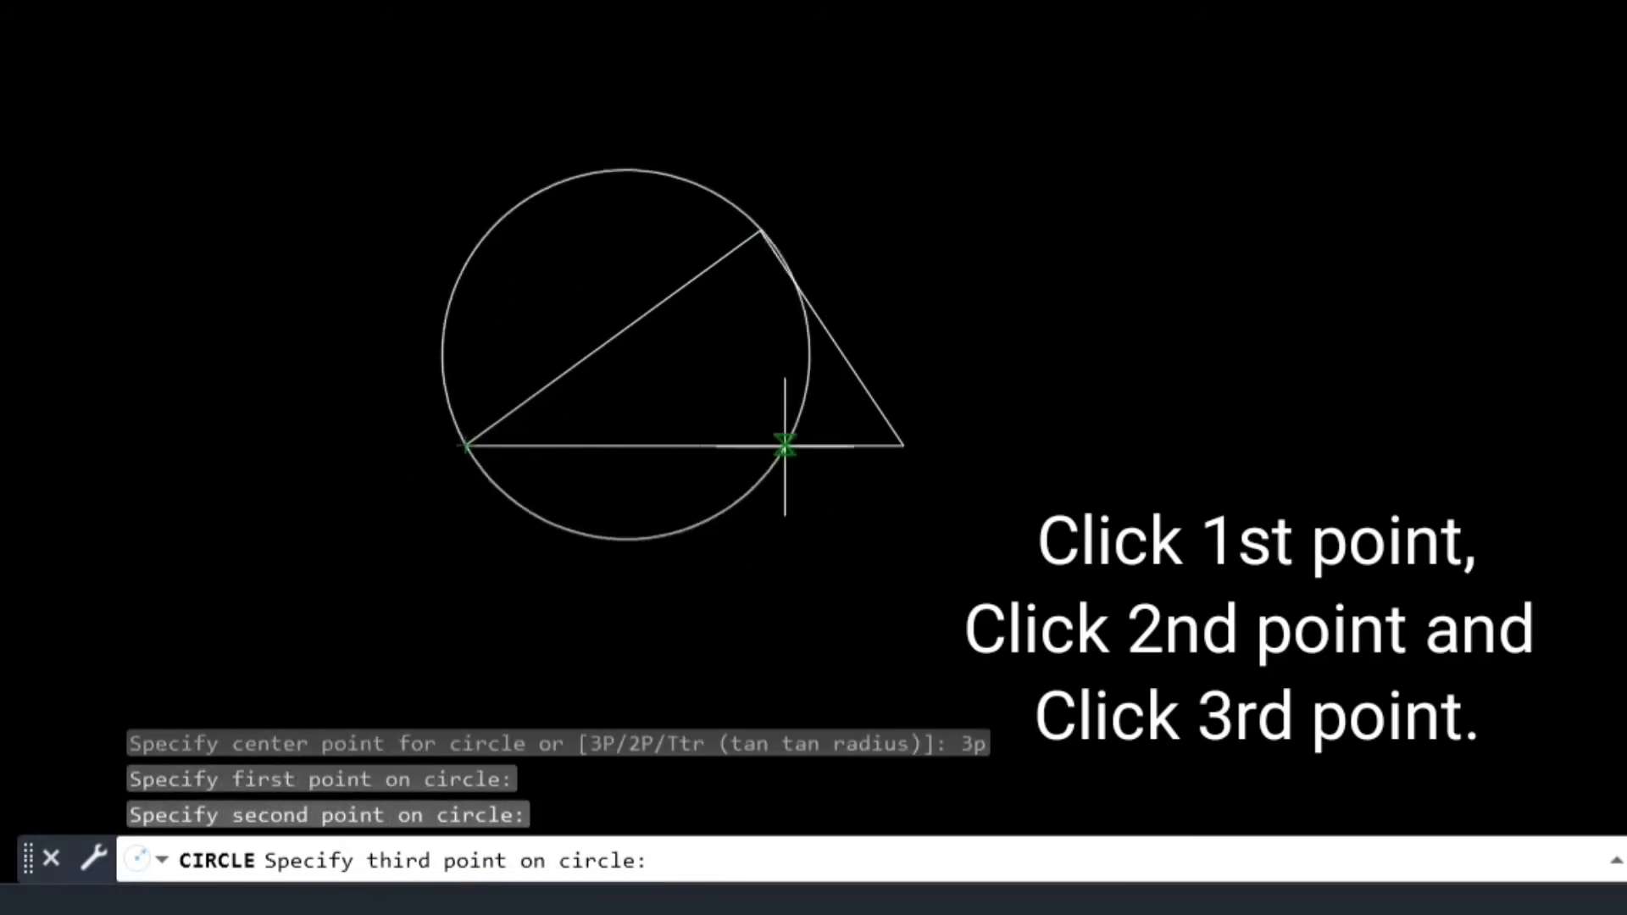
pyautogui.click(904, 444)
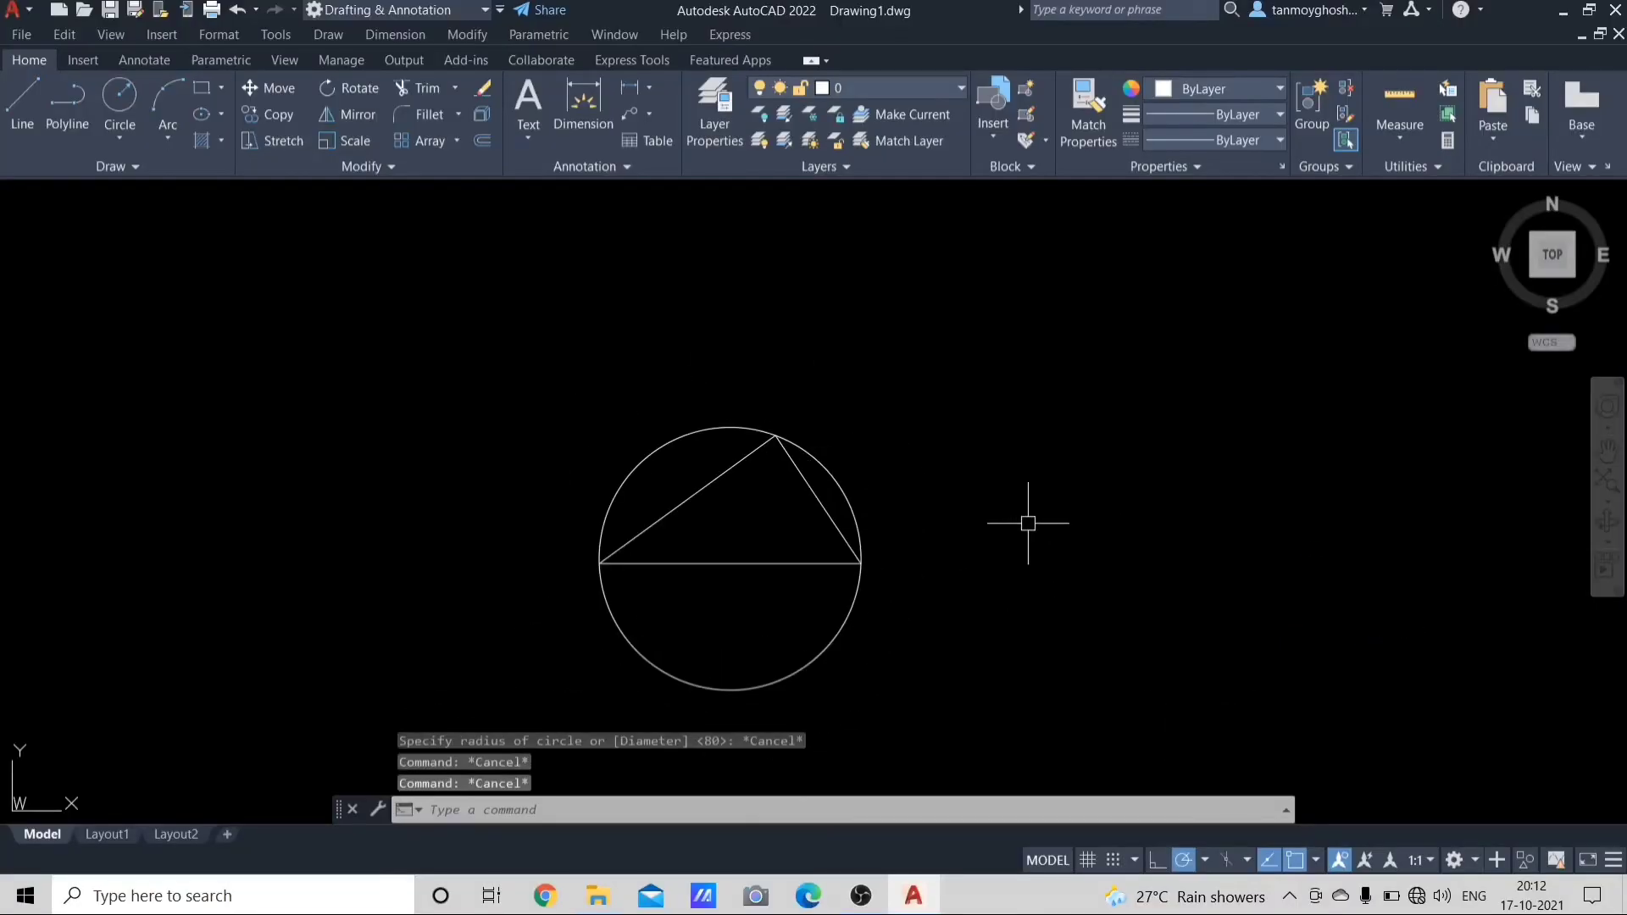
pyautogui.write('c')
# Step: Draw two small center-radius circles to the right of the triangle, one below the other
pyautogui.press('Return')
pyautogui.click(1023, 428)
pyautogui.click(1050, 453)
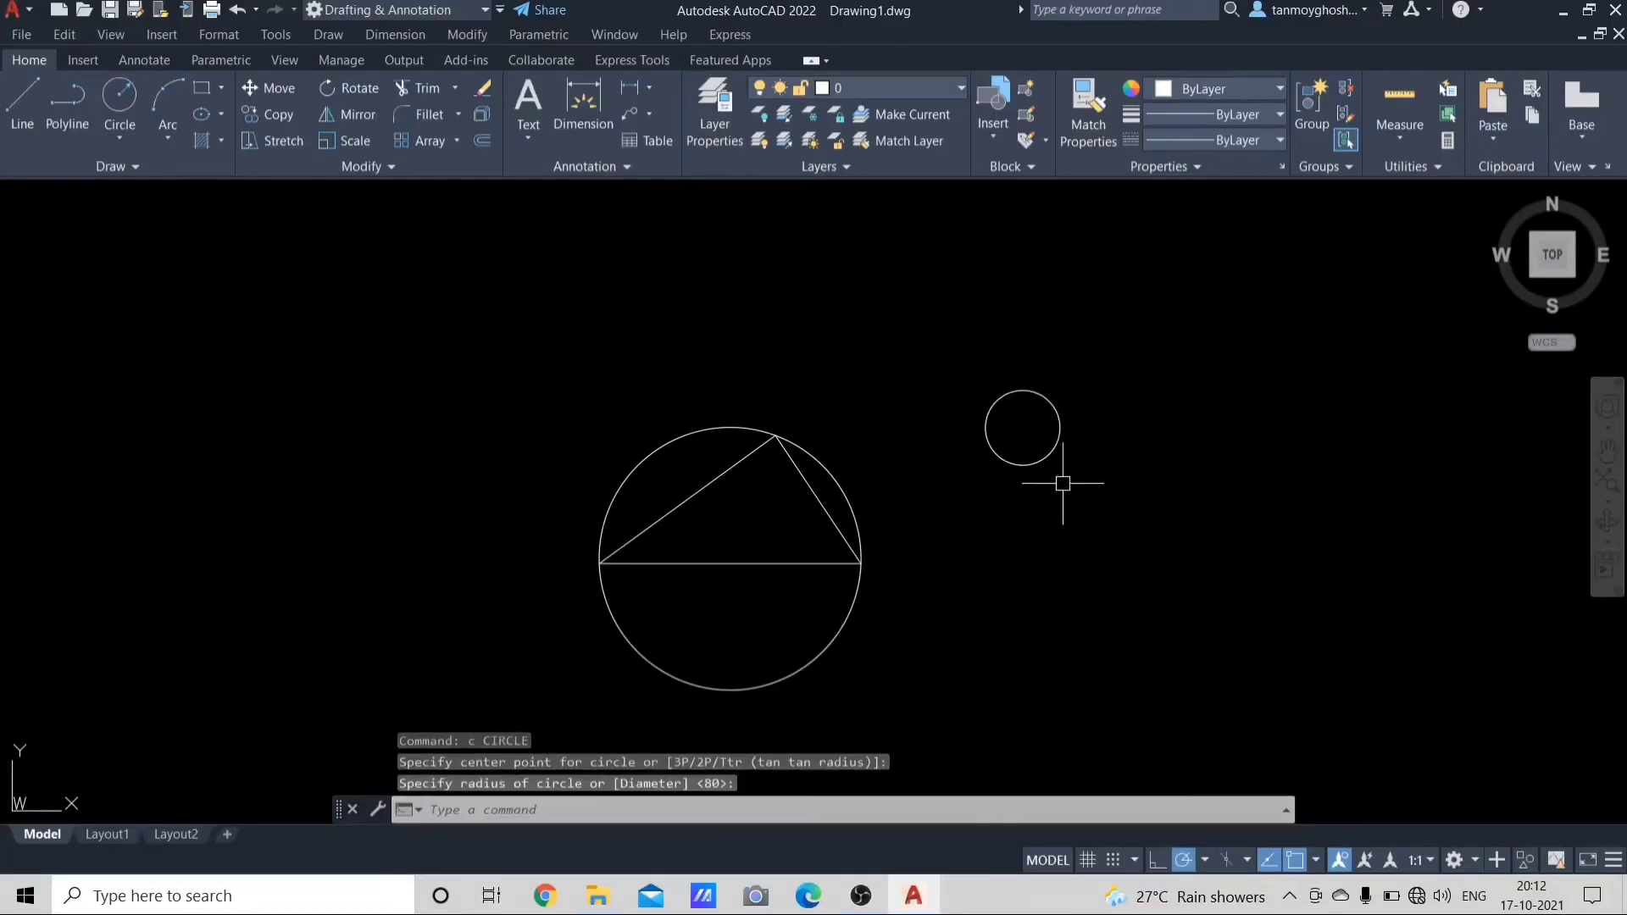
pyautogui.press('Return')
pyautogui.click(1062, 584)
pyautogui.click(1093, 623)
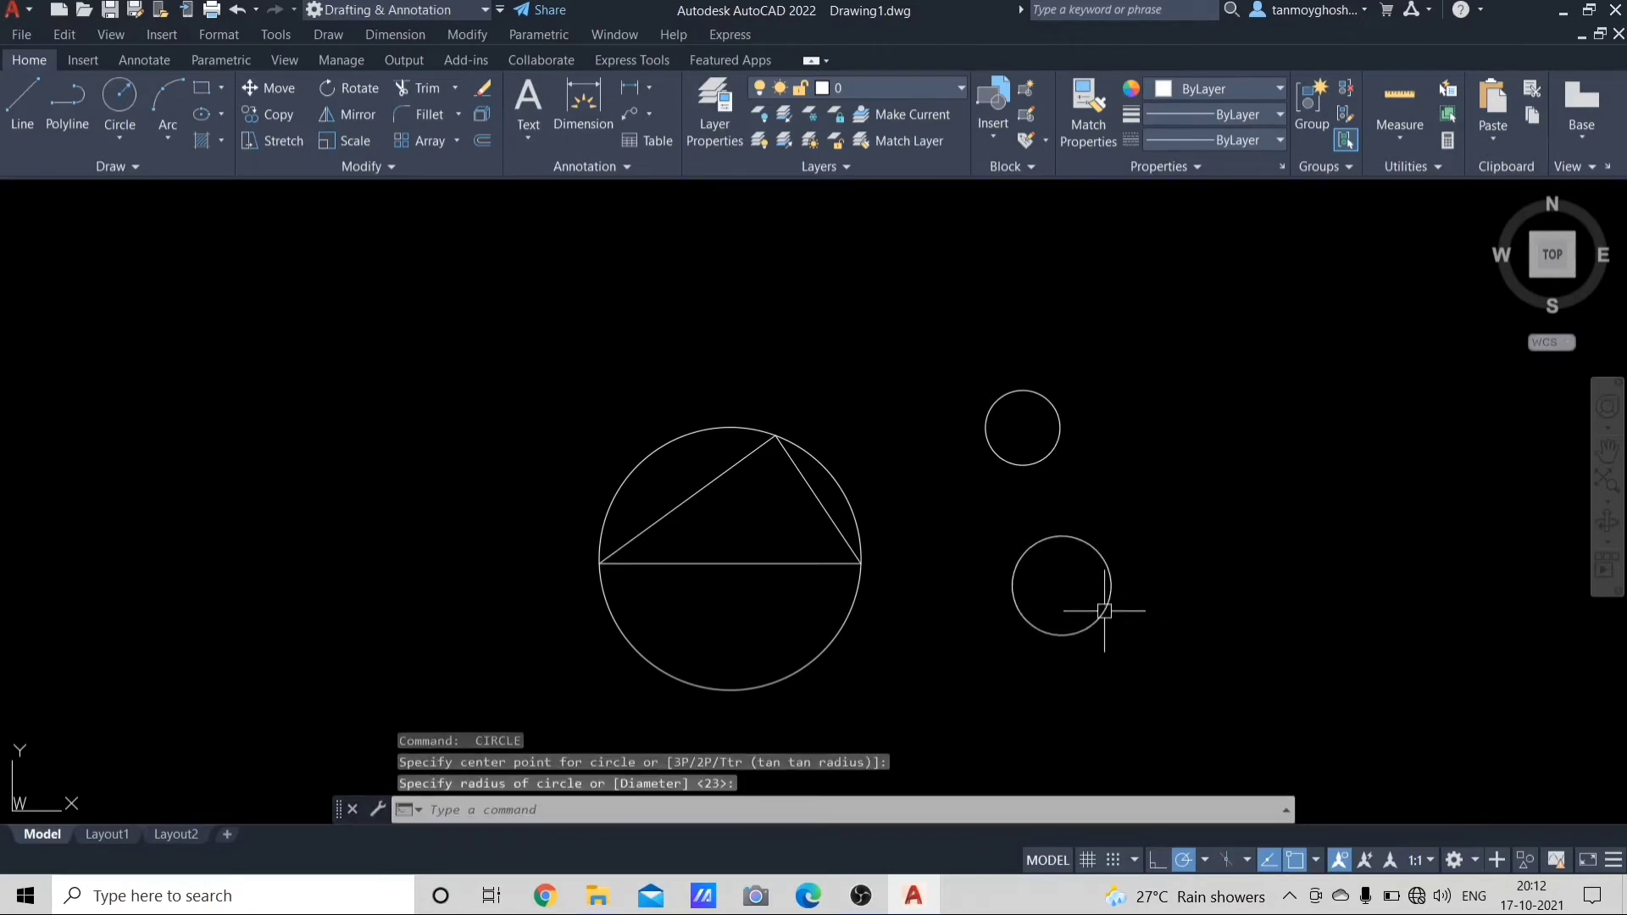
pyautogui.press('Escape')
pyautogui.press('Escape')
pyautogui.press('Escape')
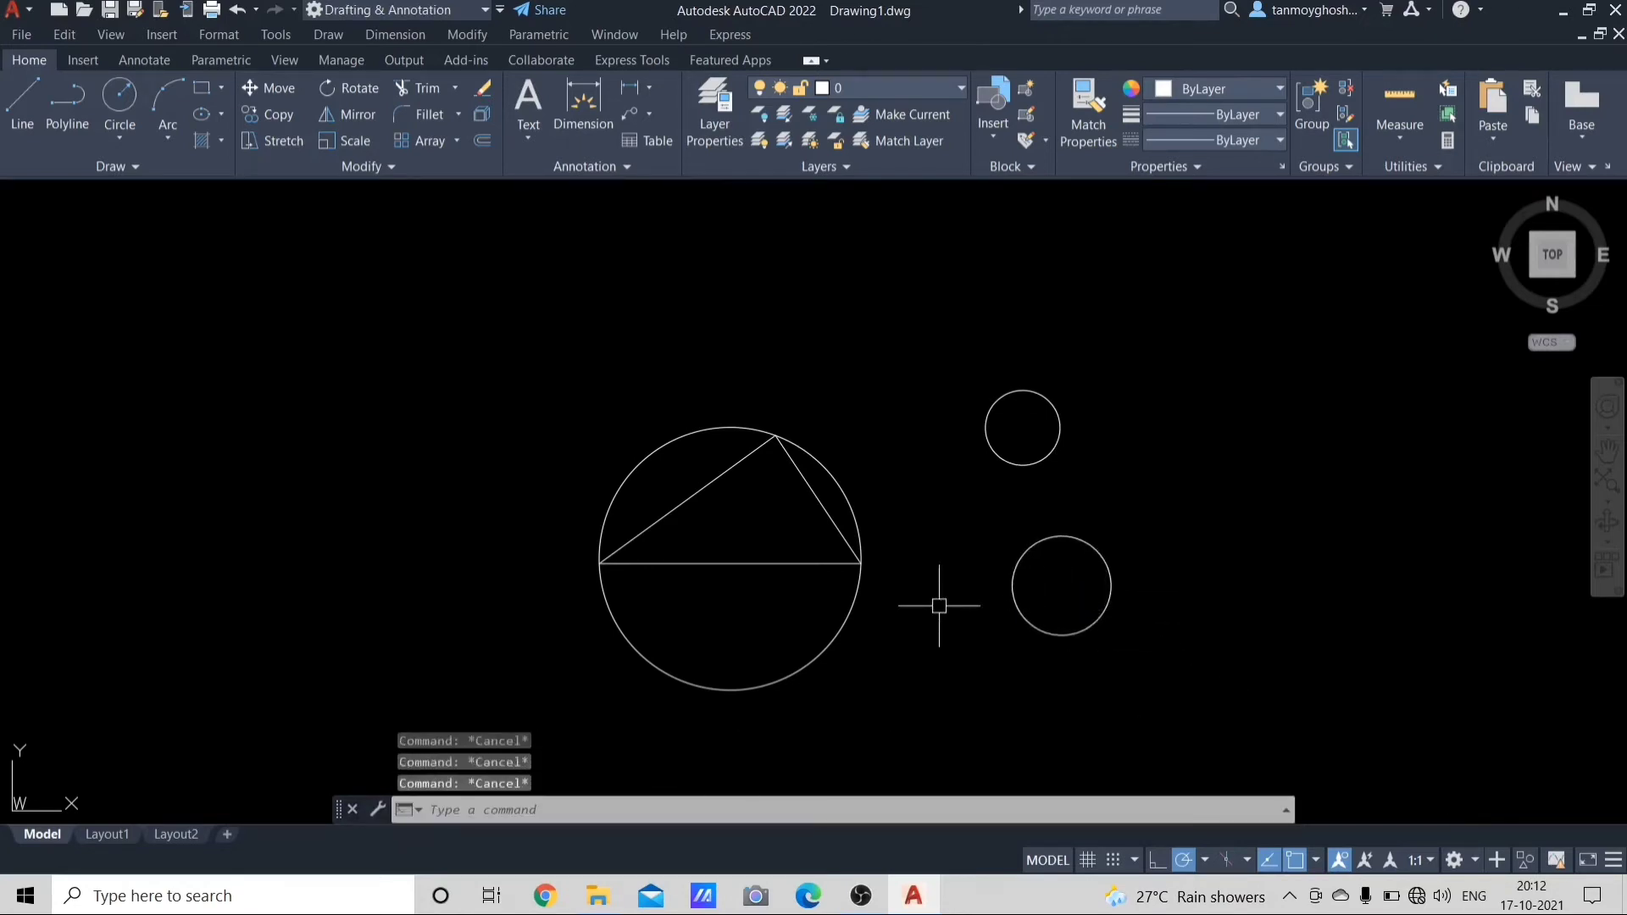
# Step: Draw a 3P circle through both small circles' centres and the large circle's centre
pyautogui.write('c')
pyautogui.press('Return')
pyautogui.write('3p')
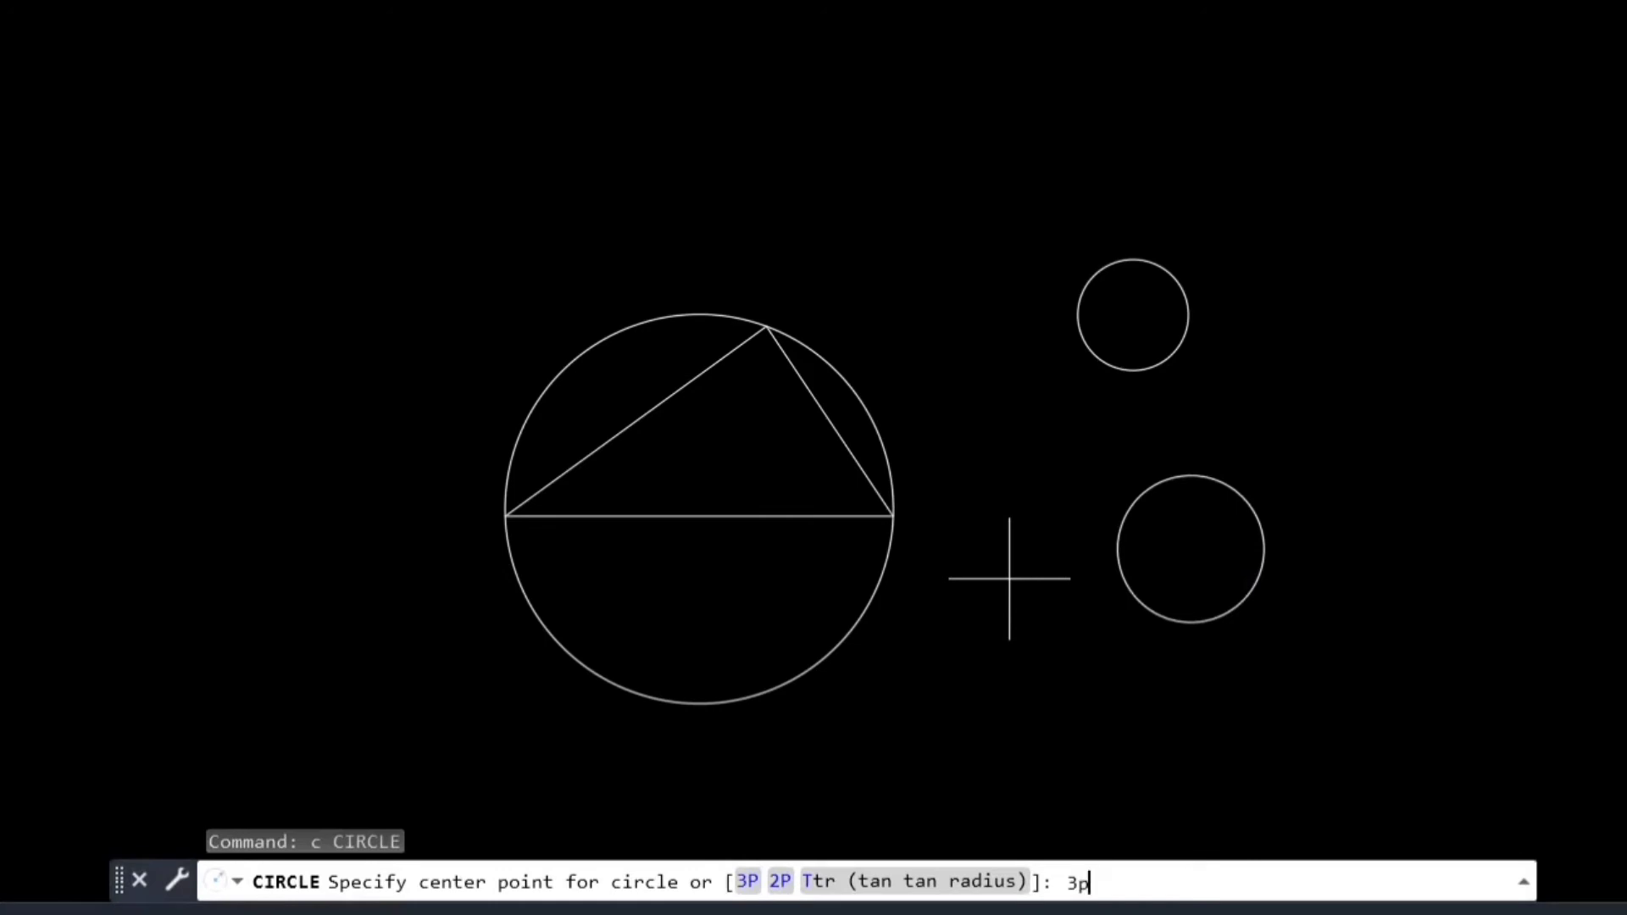
pyautogui.press('Return')
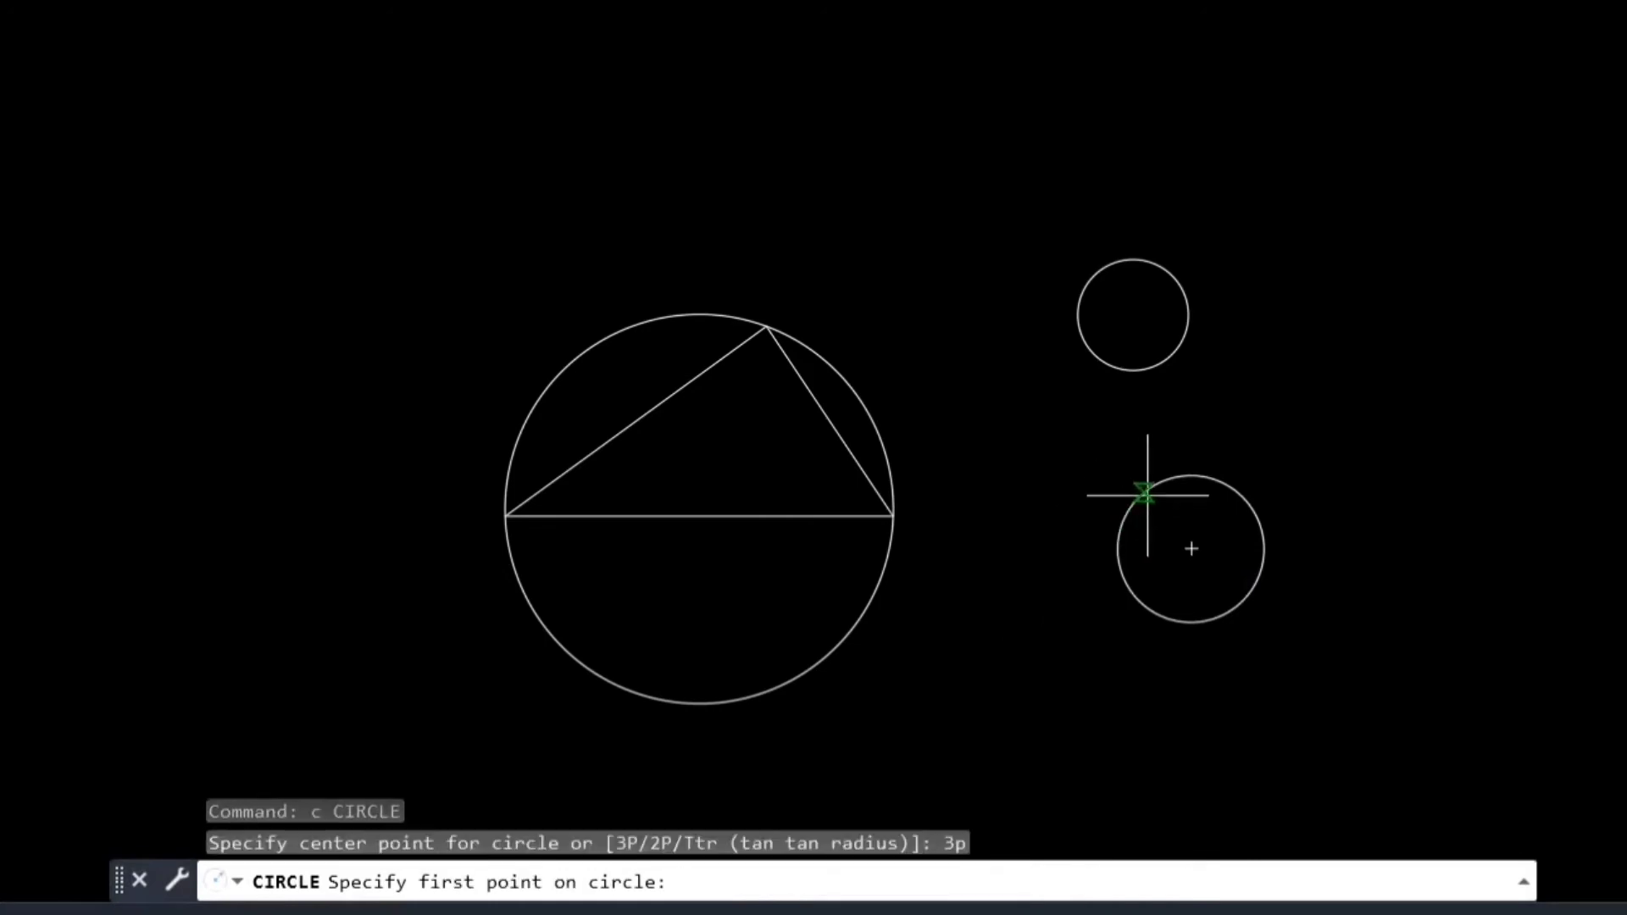
pyautogui.click(1192, 548)
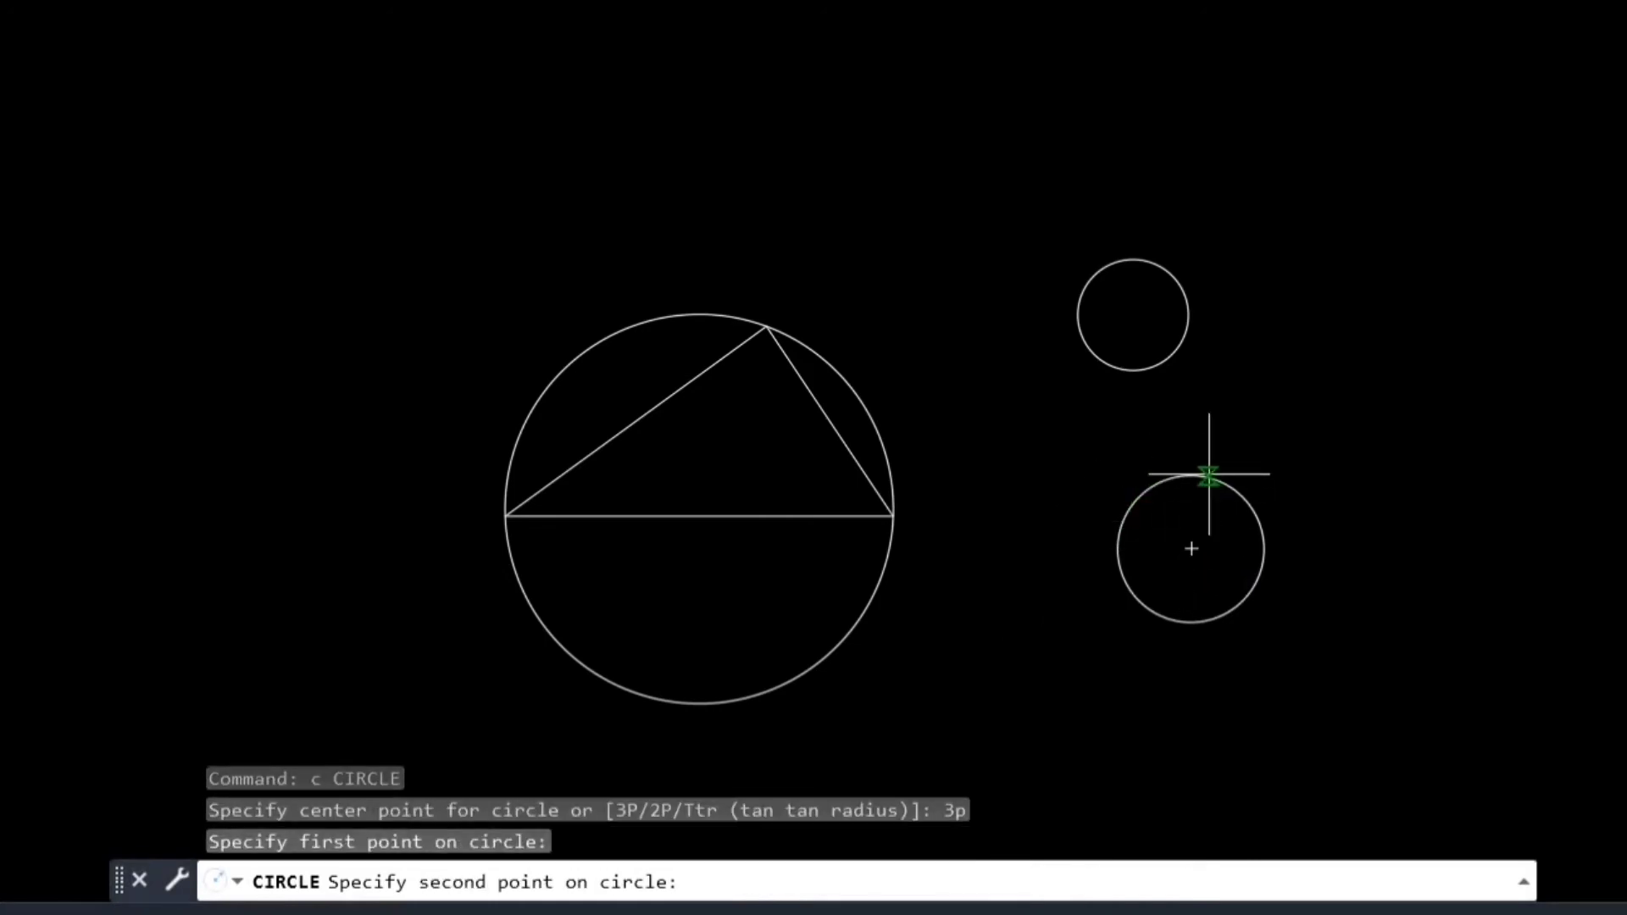
pyautogui.click(1133, 314)
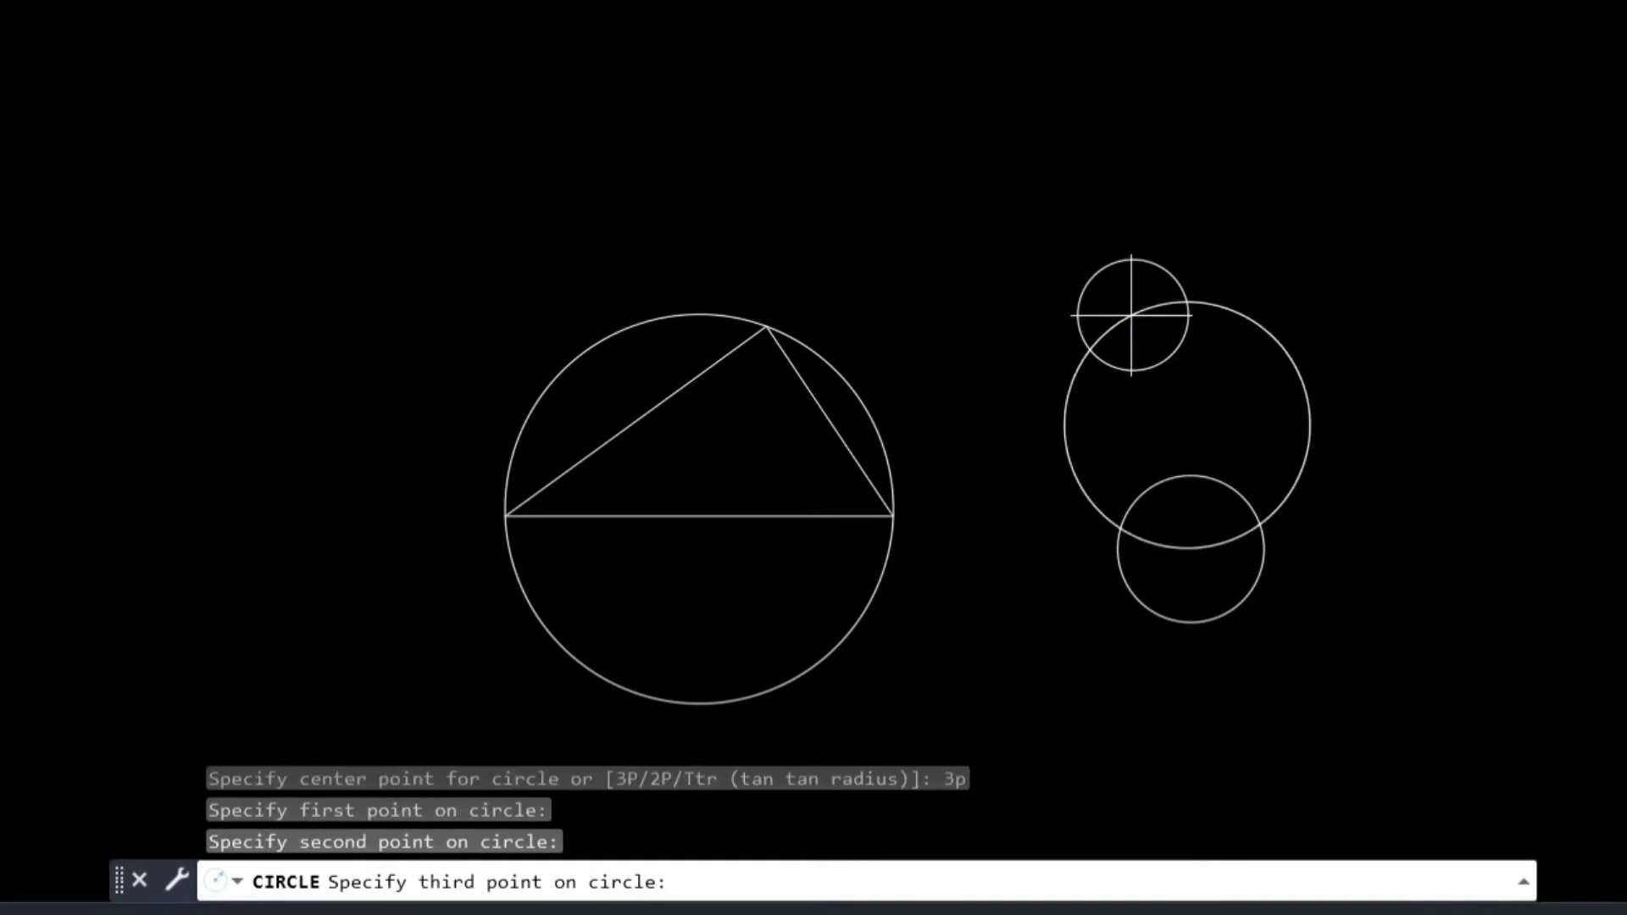
pyautogui.click(699, 509)
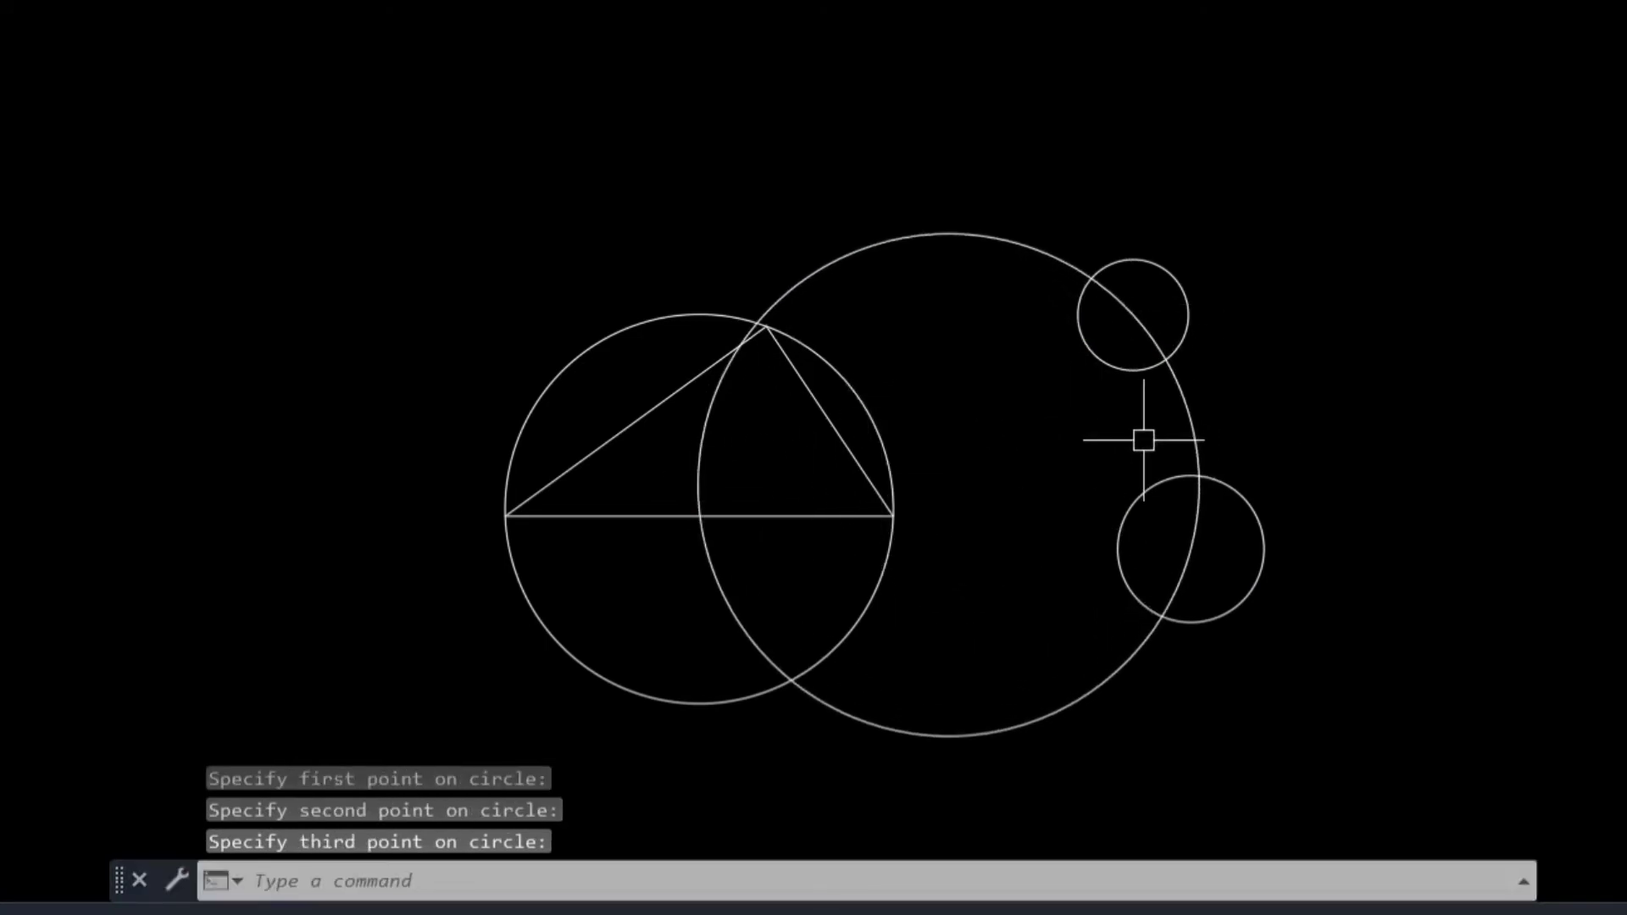
pyautogui.press('Escape')
pyautogui.press('Escape')
pyautogui.press('Escape')
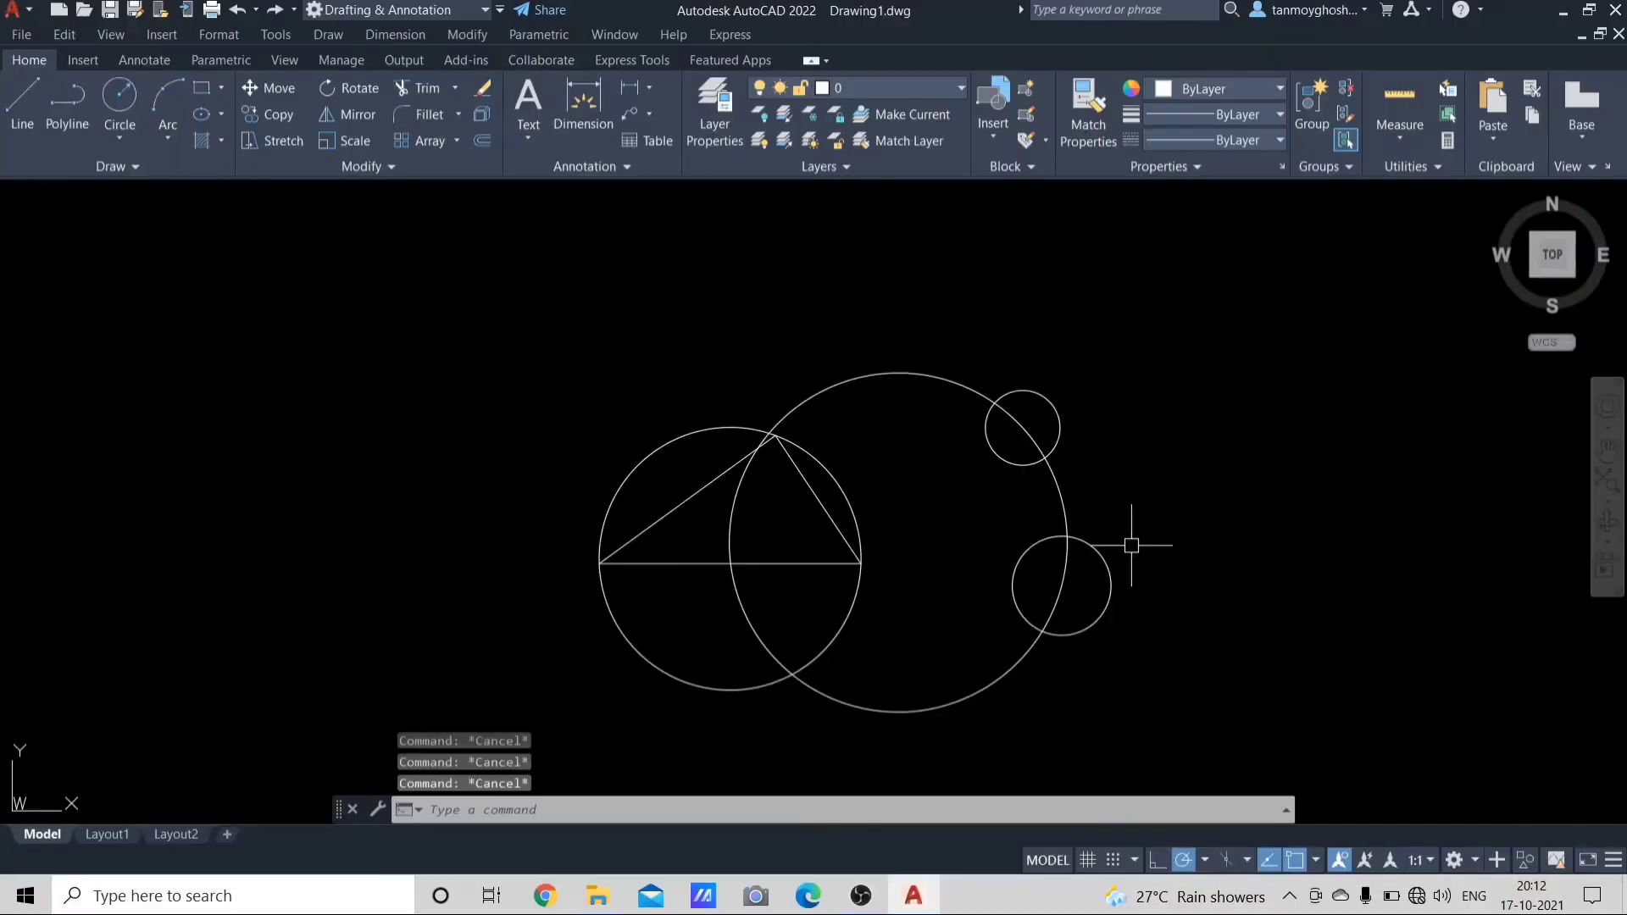
pyautogui.hotkey('ctrl', 'a')
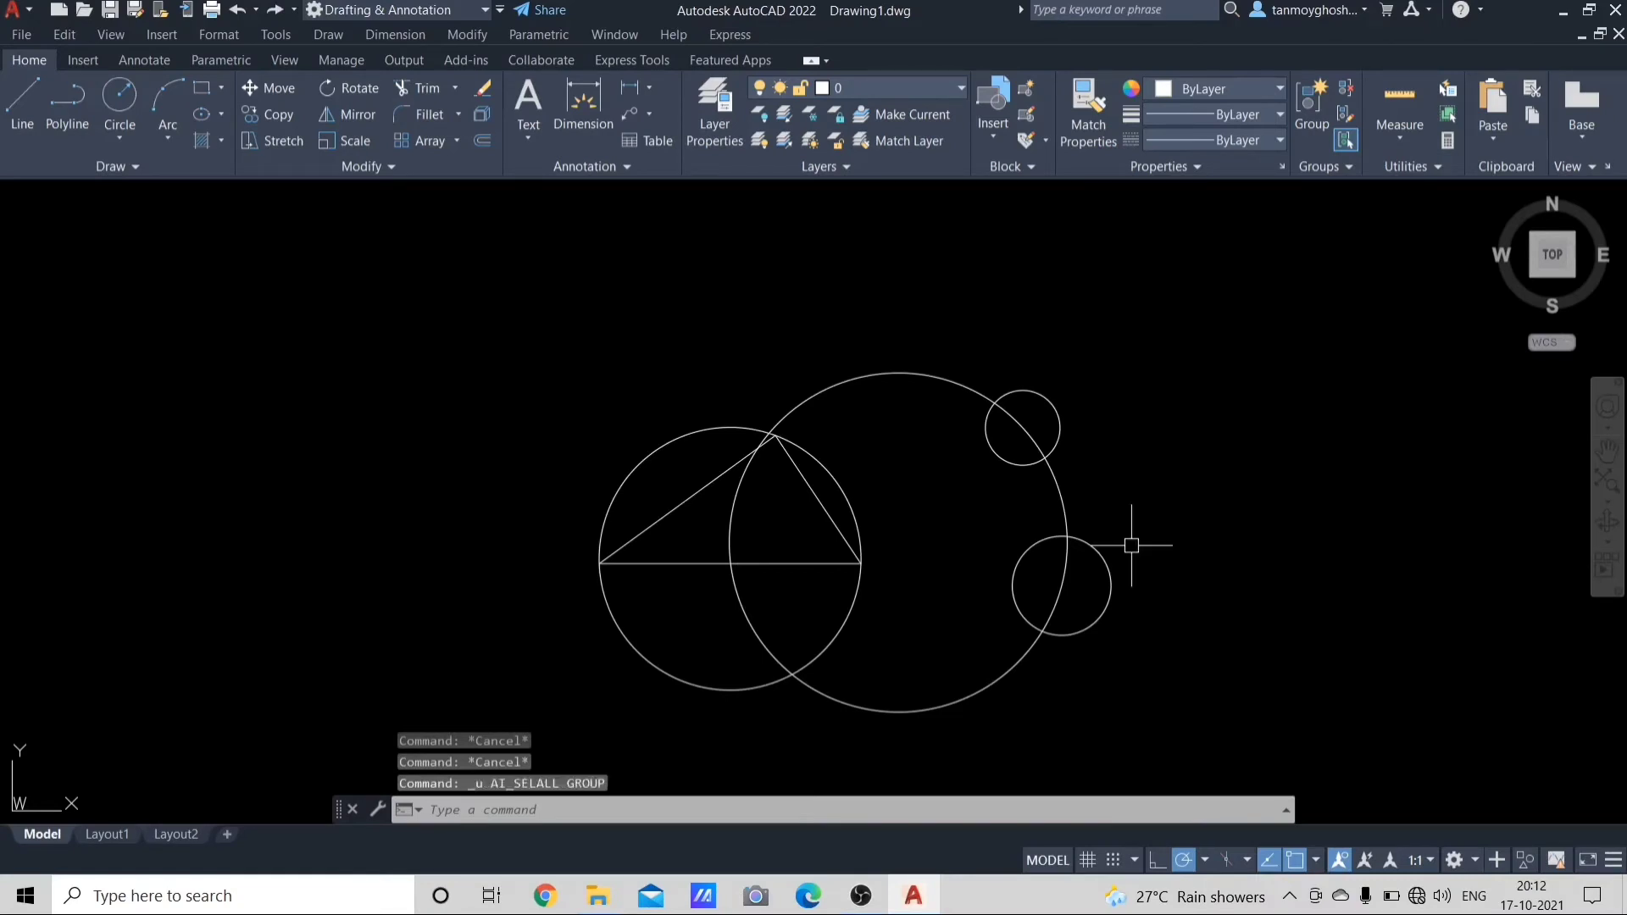
# Step: Select all objects and erase them with E
pyautogui.press('Escape')
pyautogui.press('Escape')
pyautogui.hotkey('ctrl', 'a')
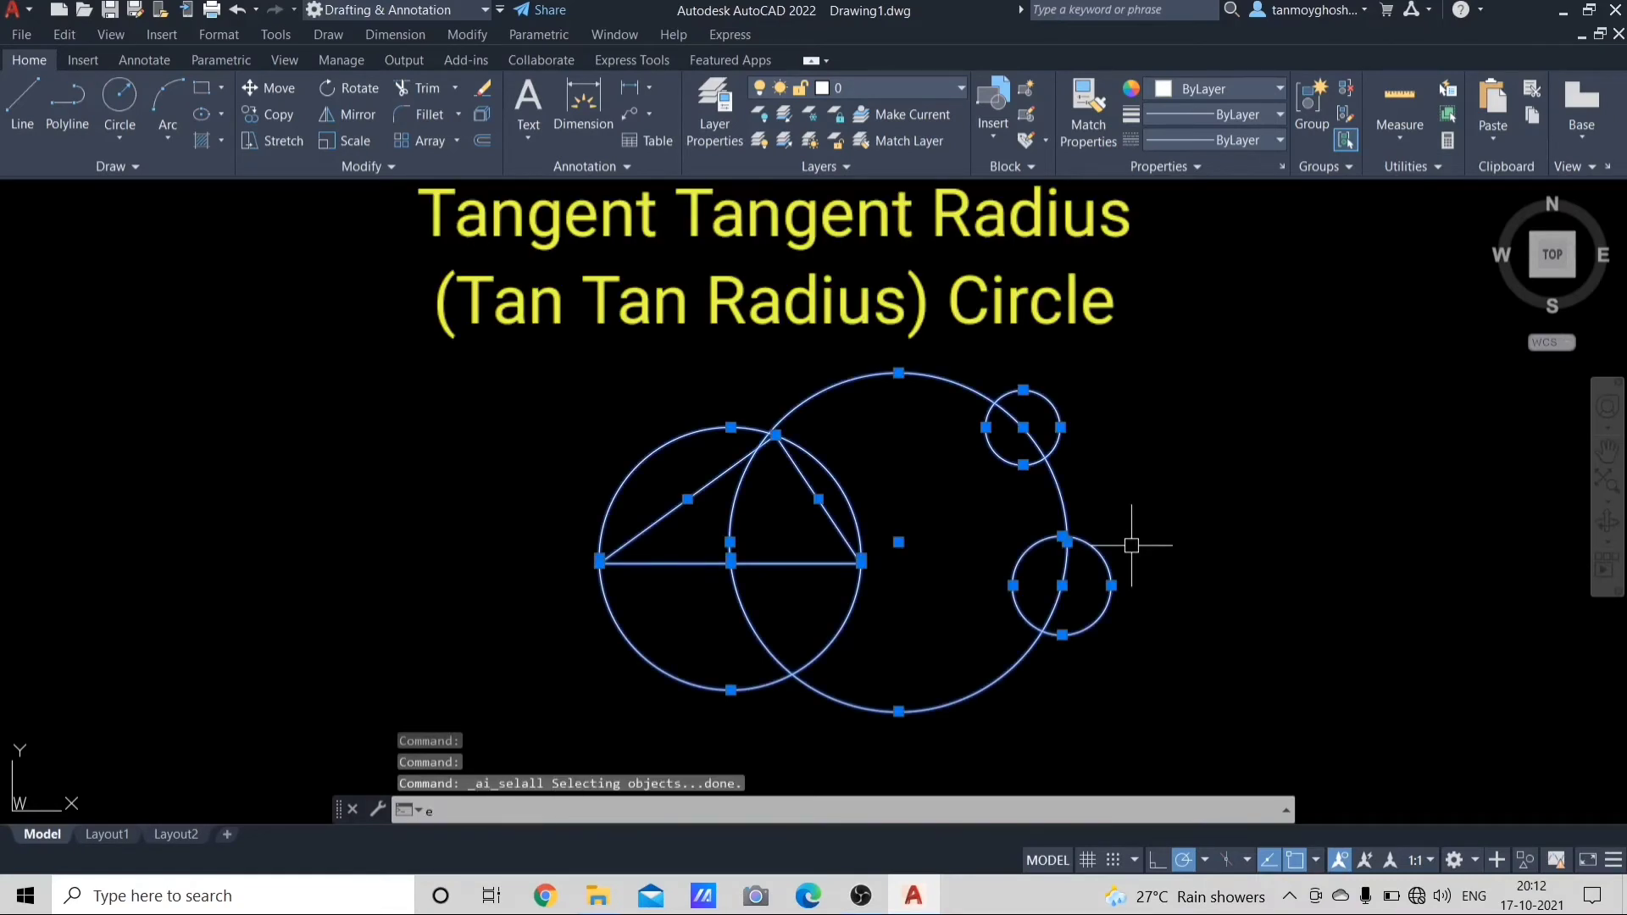
pyautogui.write('e')
pyautogui.press('Return')
pyautogui.press('Escape')
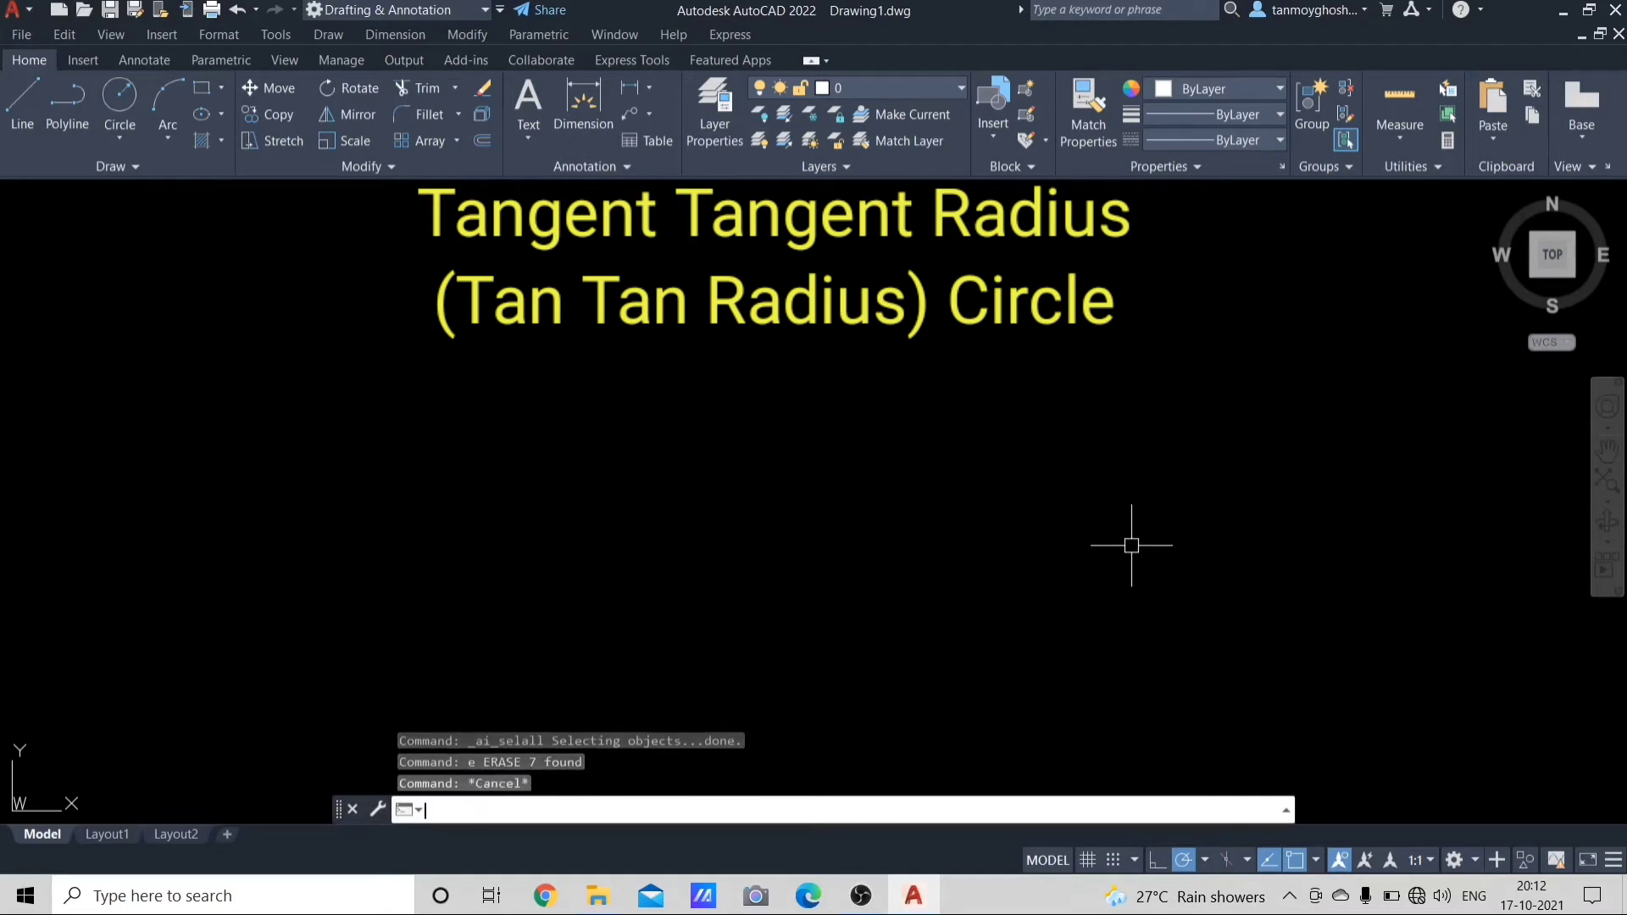
pyautogui.press('Escape')
pyautogui.press('Escape')
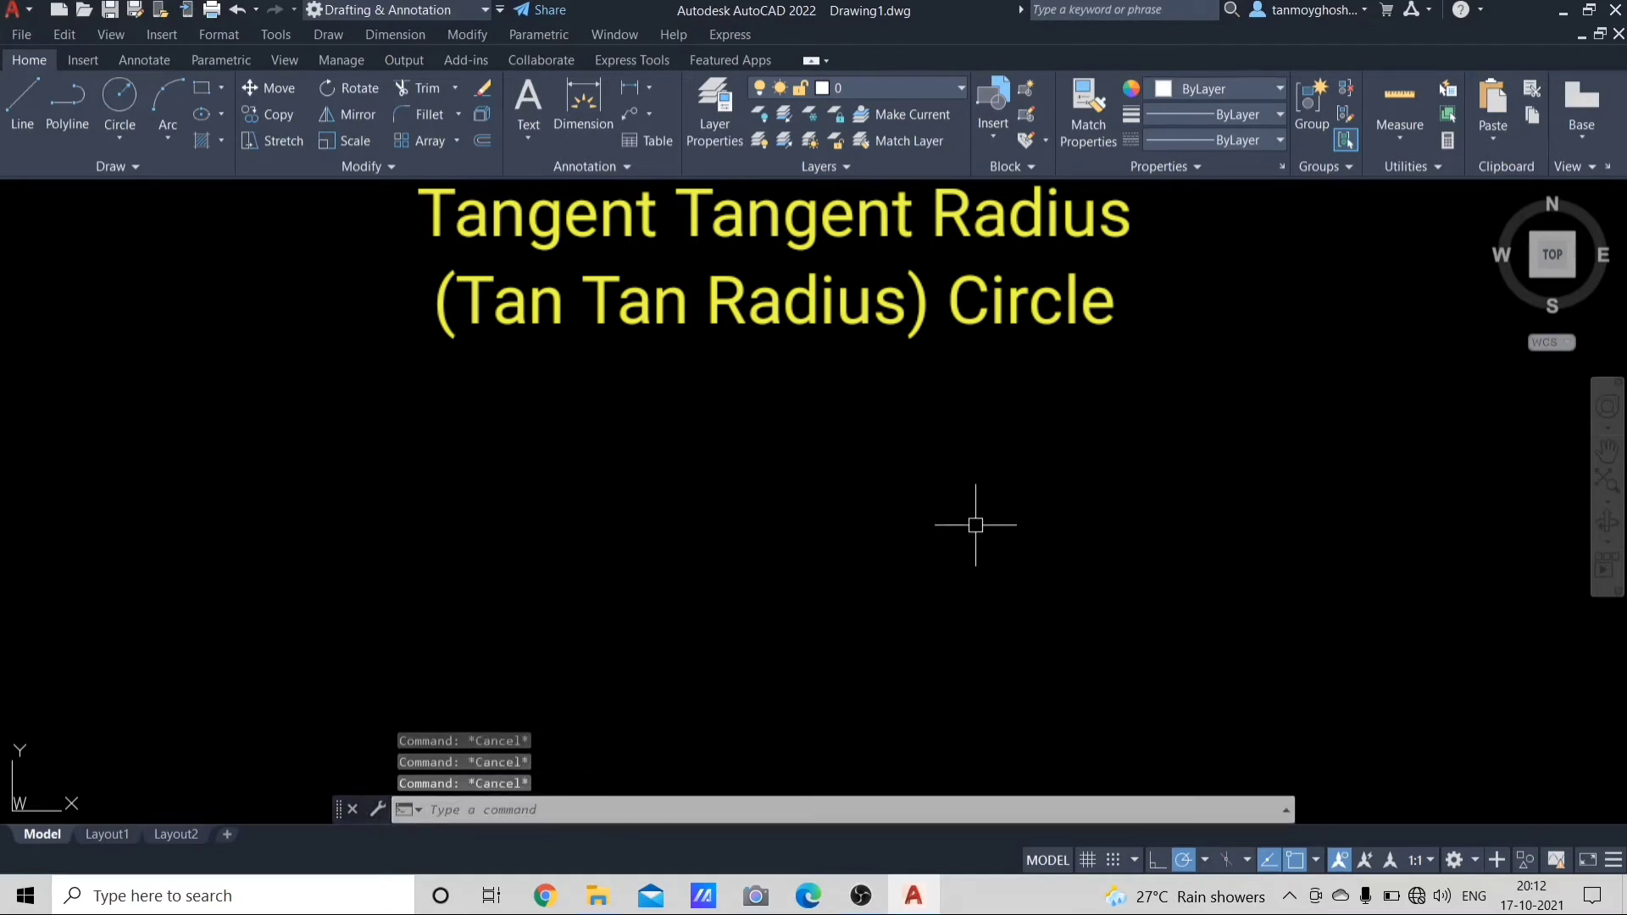
# Step: Draw a larger center-radius circle and a smaller one to its upper right
pyautogui.write('c')
pyautogui.press('Return')
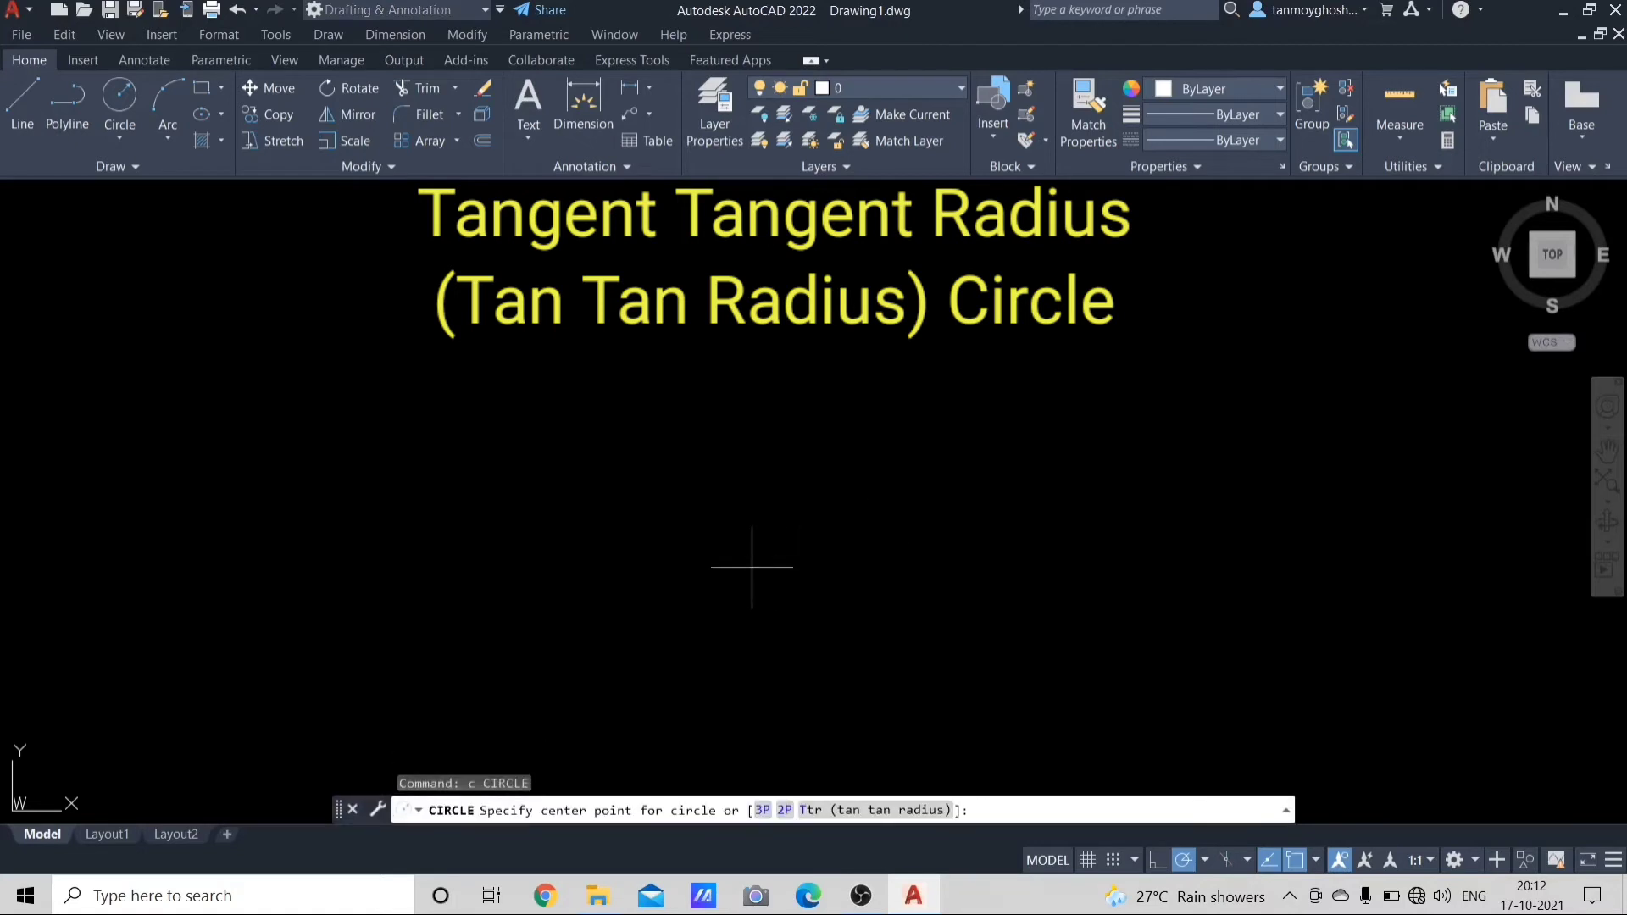
pyautogui.click(729, 563)
pyautogui.click(779, 472)
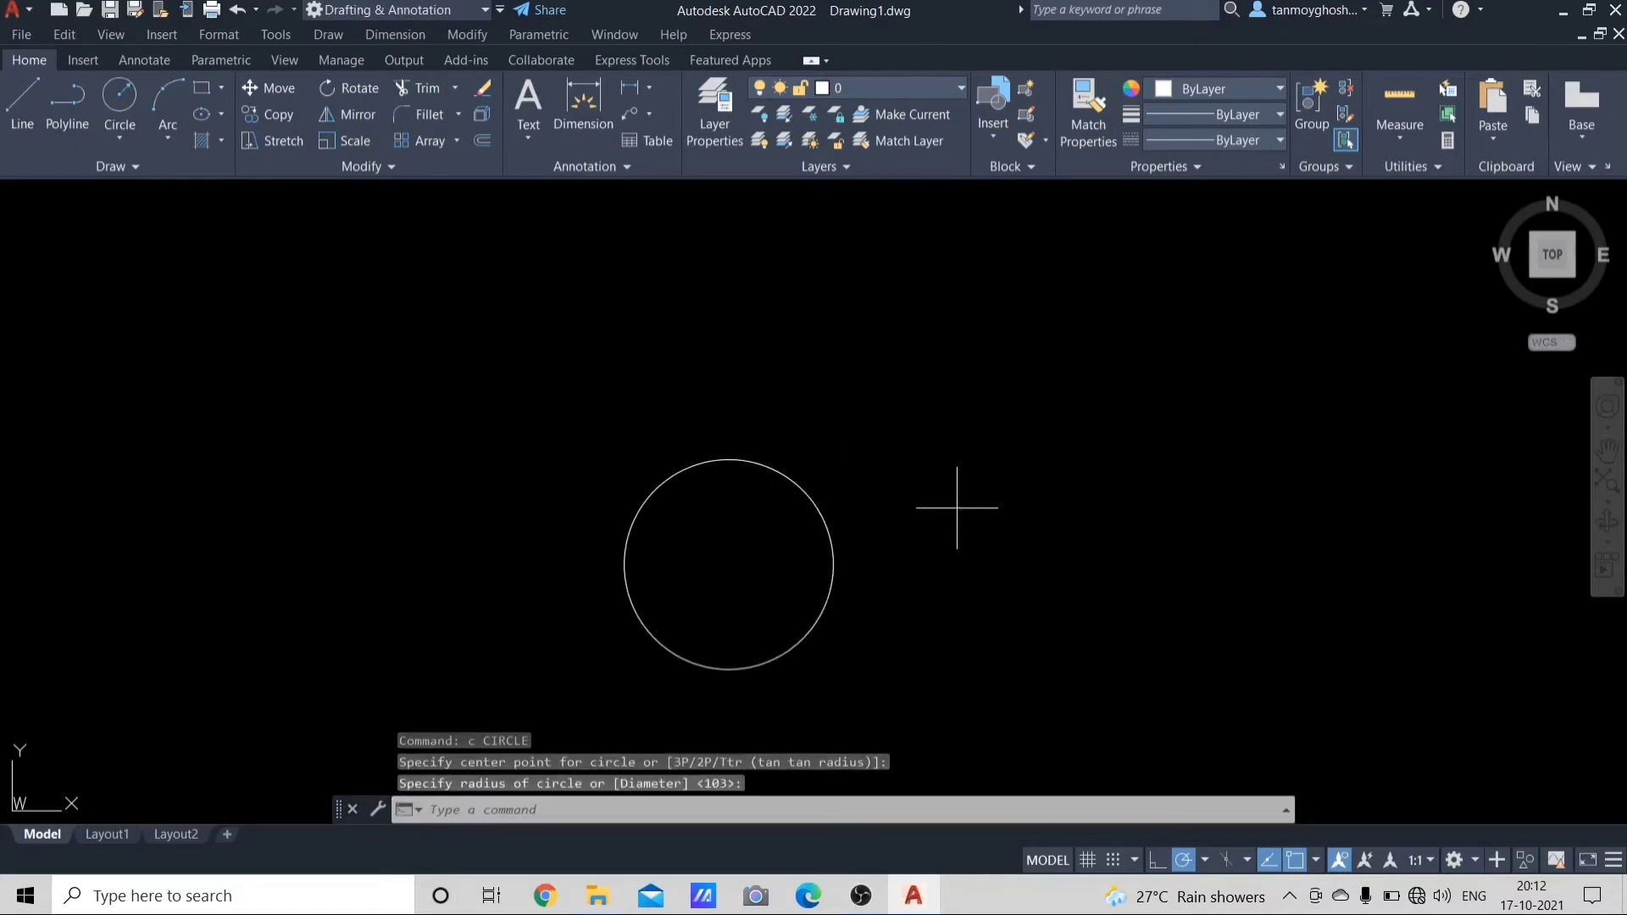
pyautogui.press('Return')
pyautogui.click(973, 475)
pyautogui.click(1010, 532)
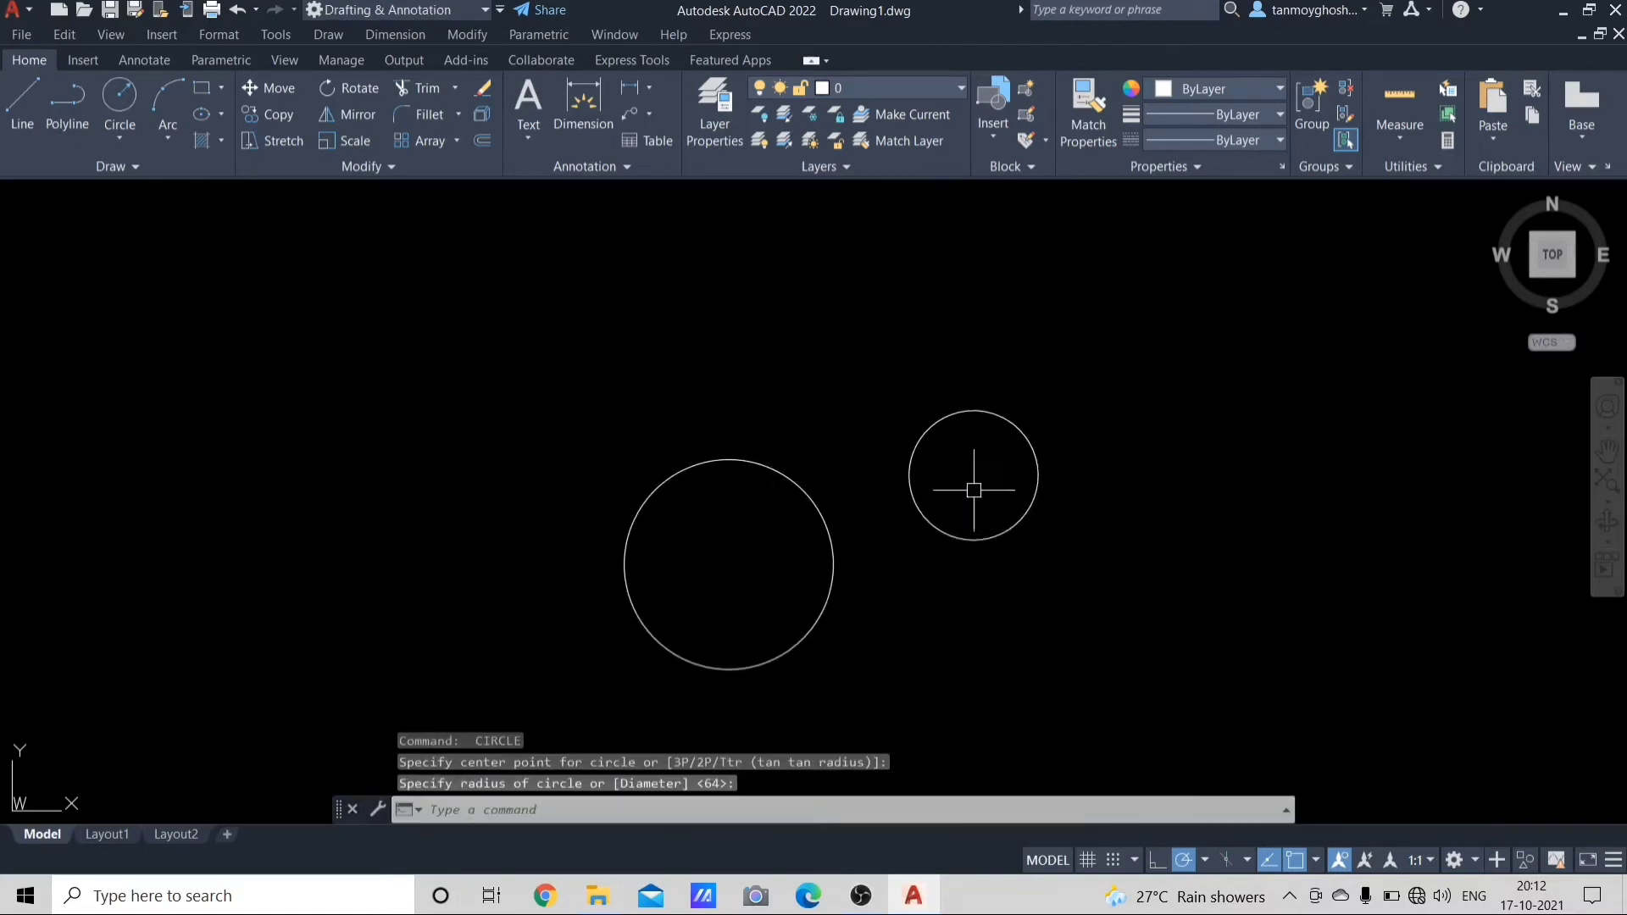
pyautogui.press('Escape')
pyautogui.press('Escape')
pyautogui.press('Escape')
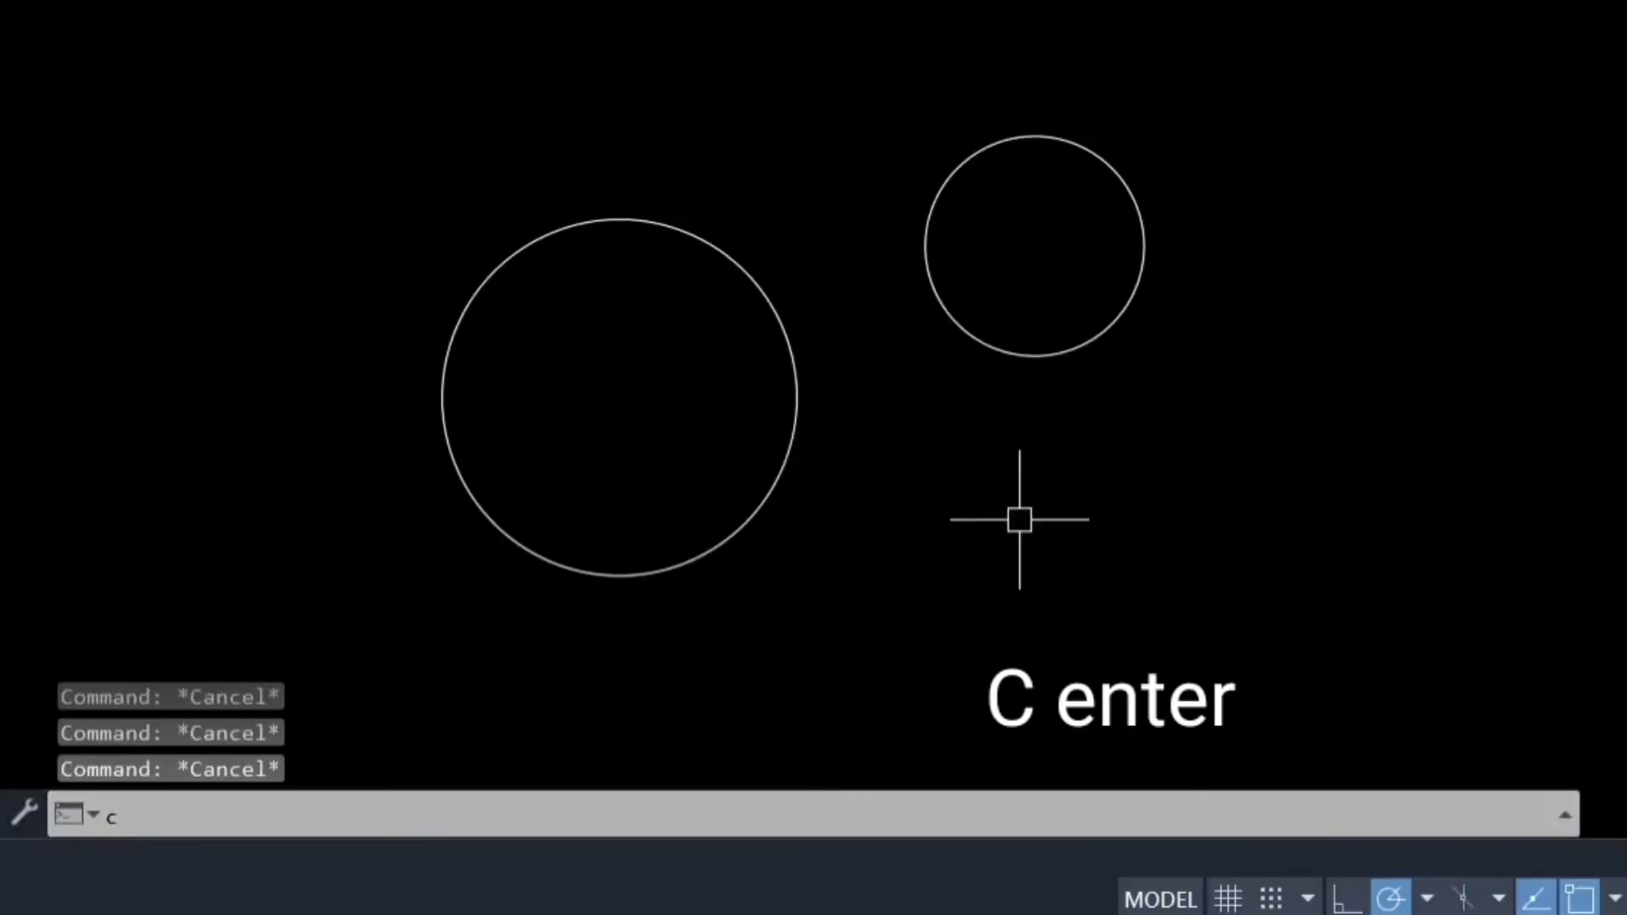
pyautogui.write('c')
# Step: Draw a radius-50 Tan-Tan-Radius circle touching the left and right circles, then select both circles
pyautogui.press('Return')
pyautogui.write('ttr')
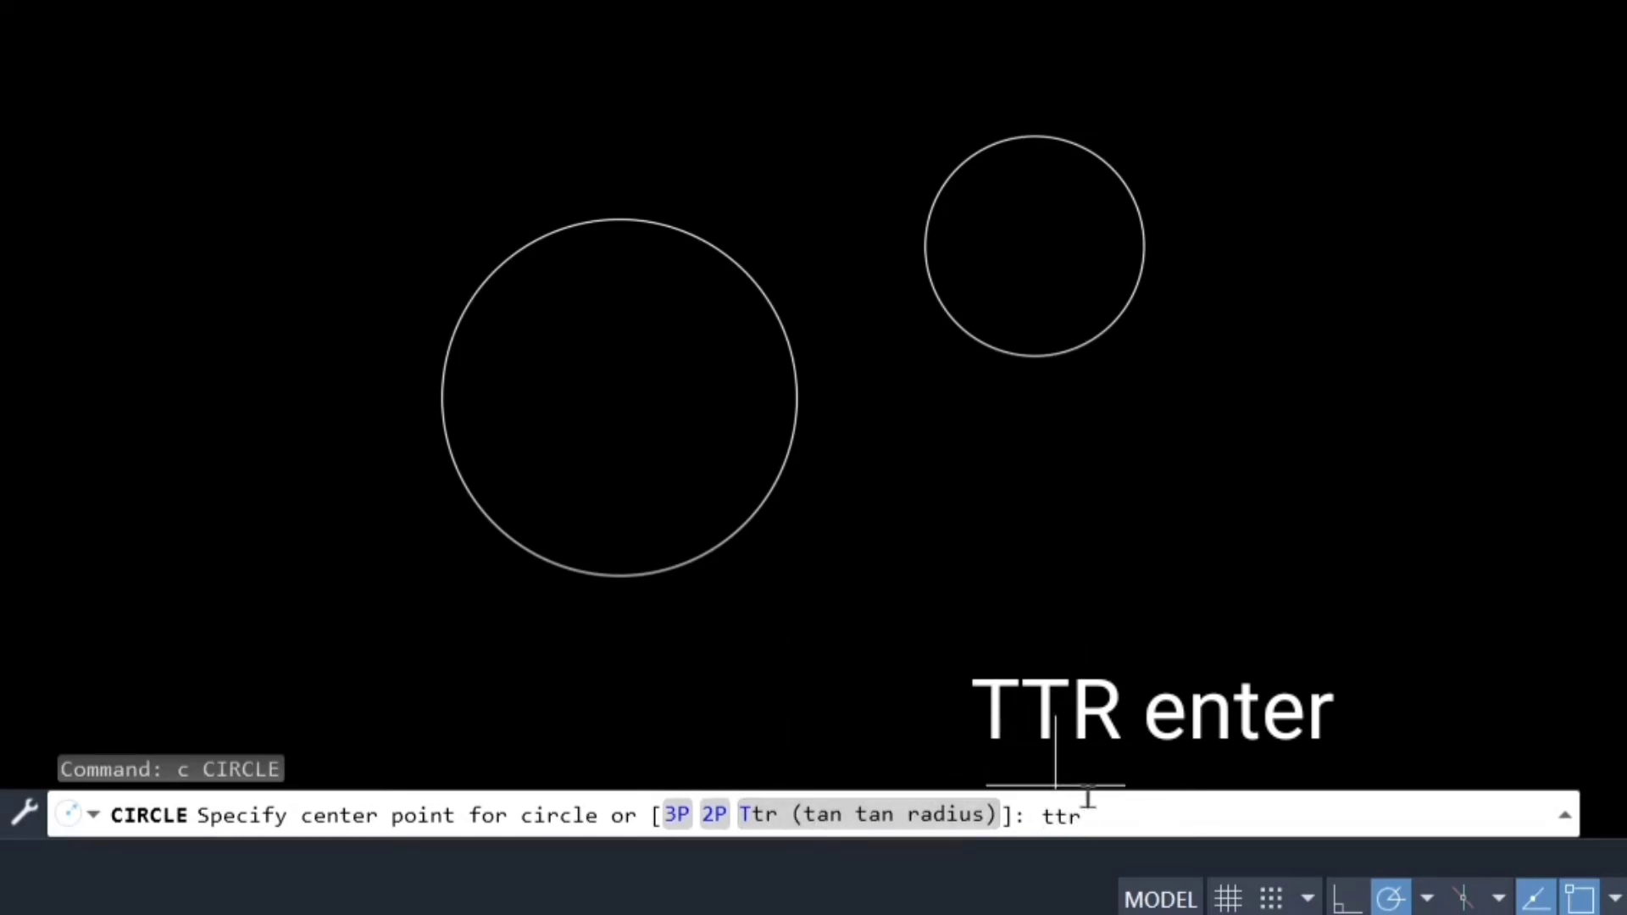
pyautogui.press('Return')
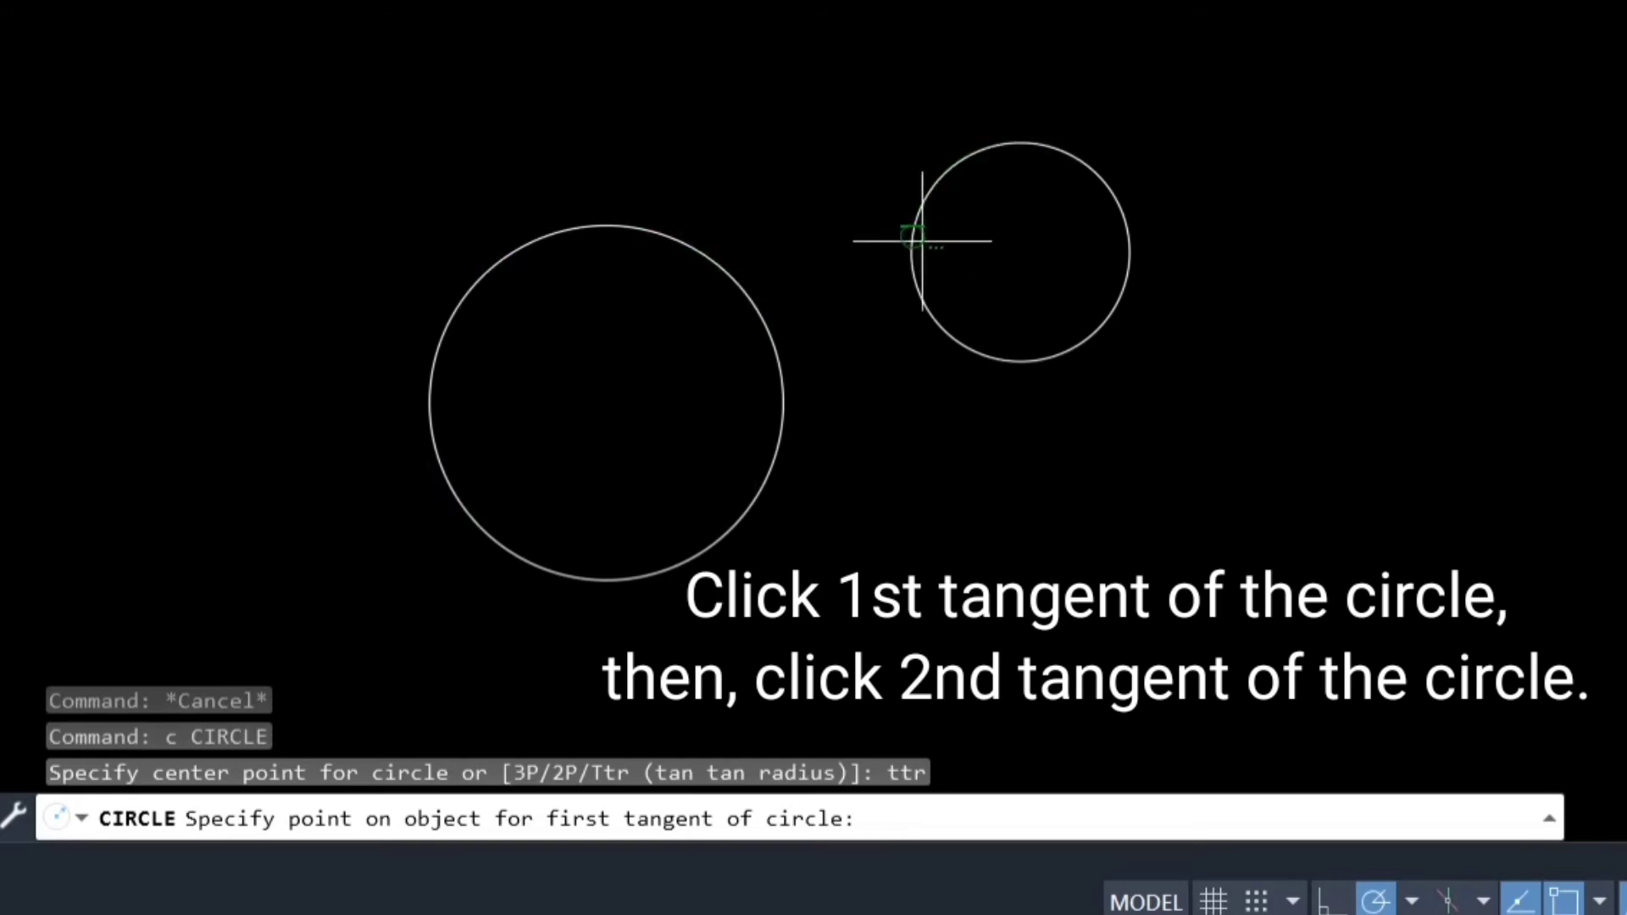
pyautogui.click(624, 228)
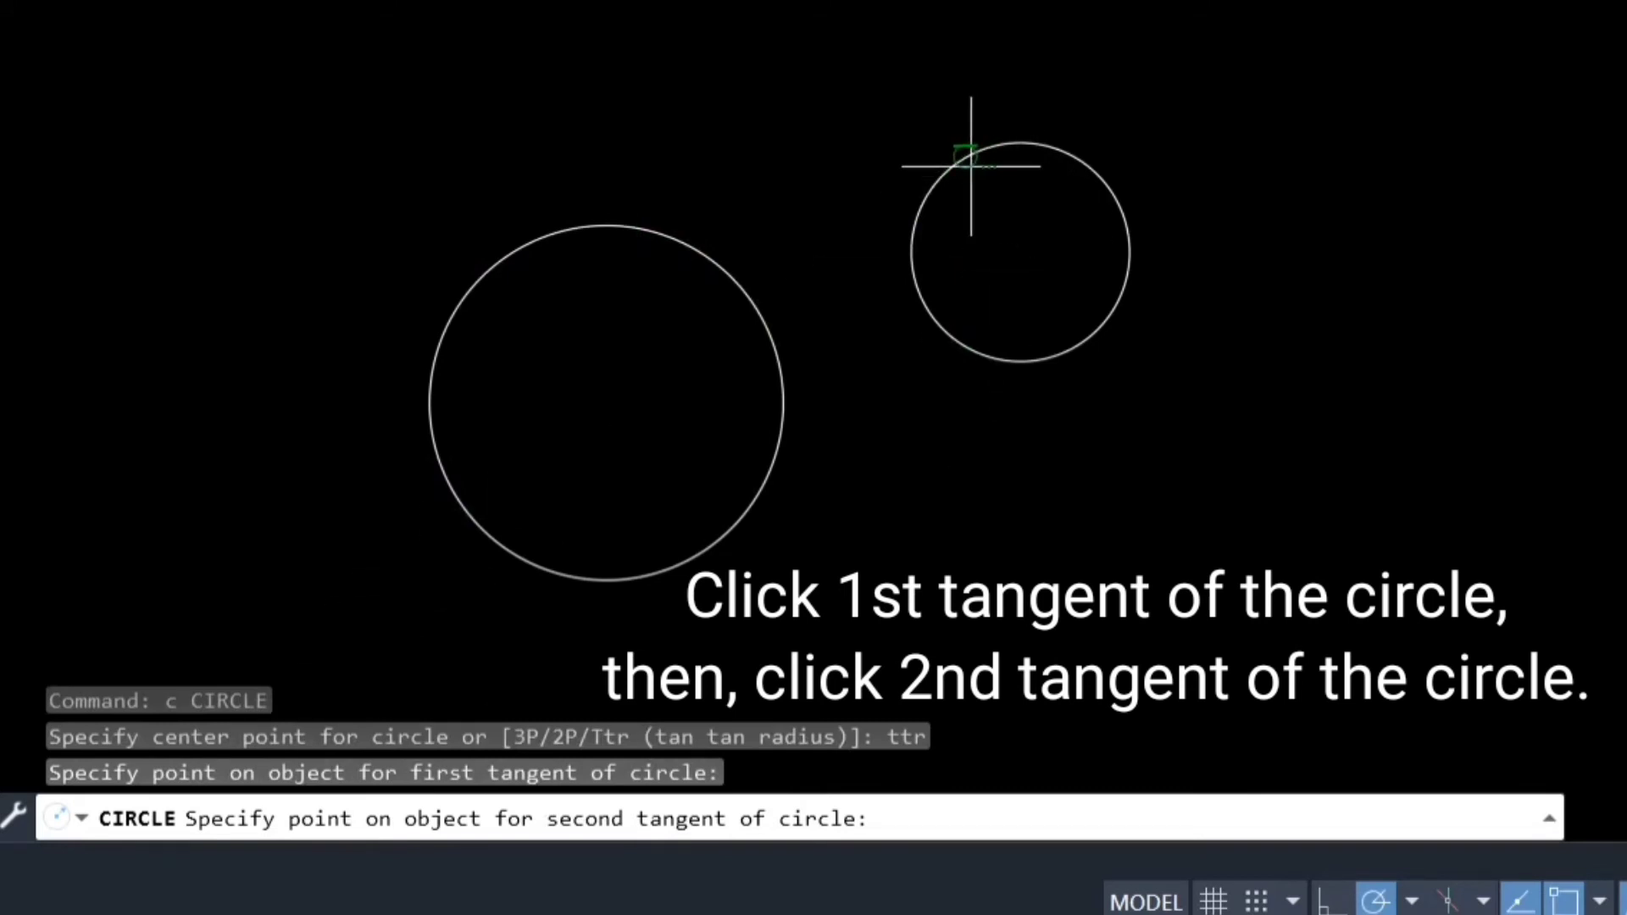
pyautogui.click(971, 167)
pyautogui.write('50')
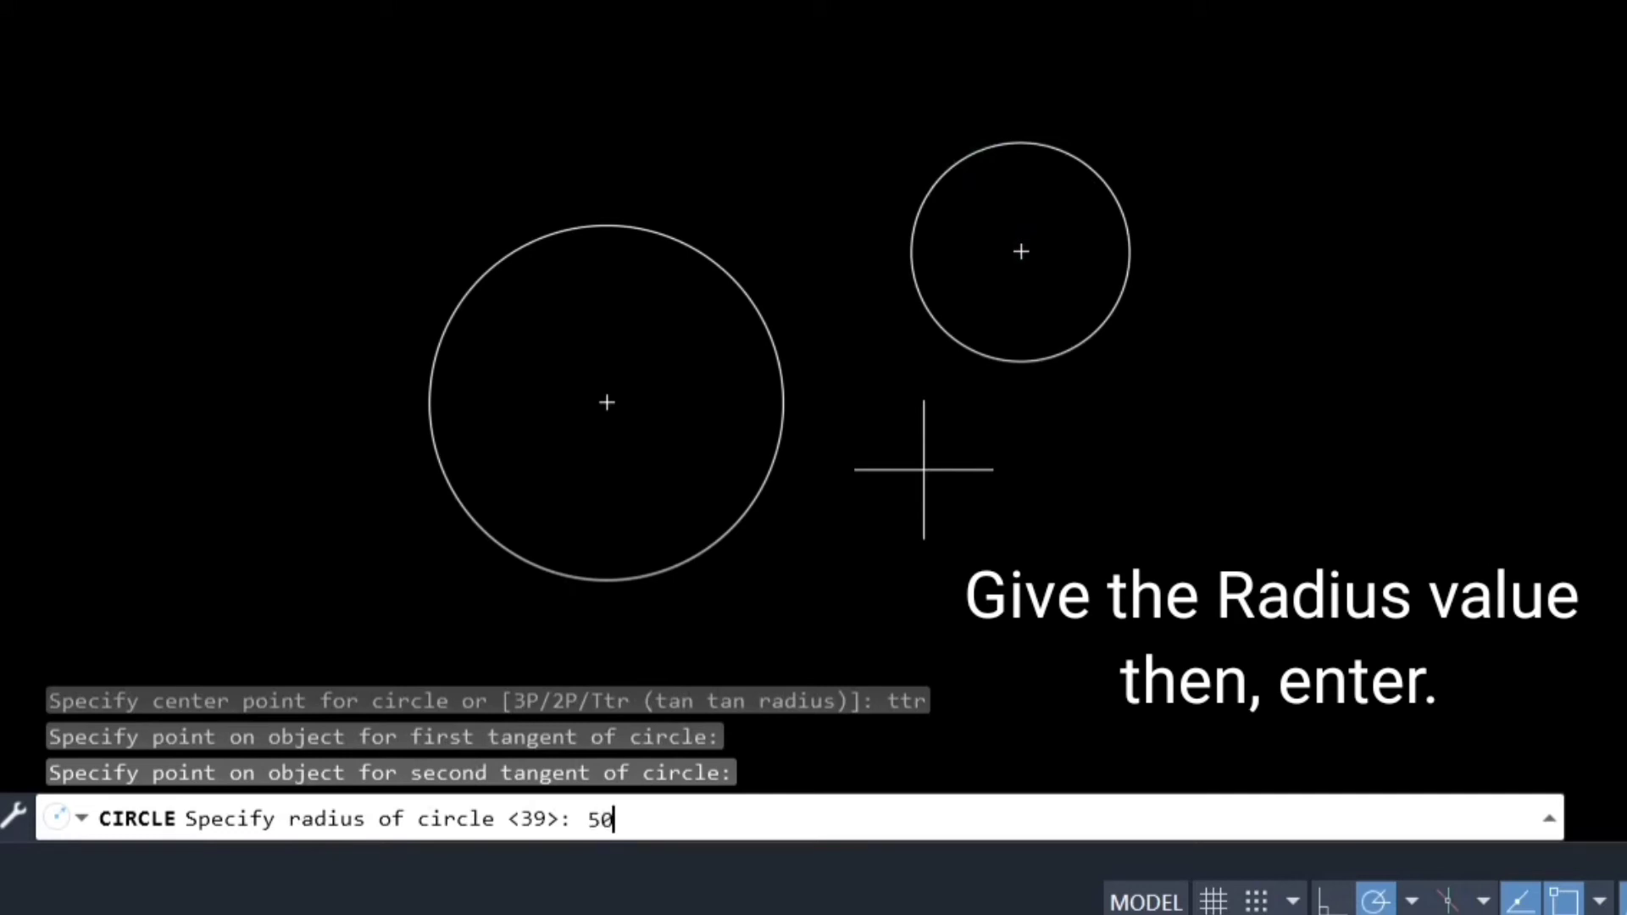
pyautogui.press('Return')
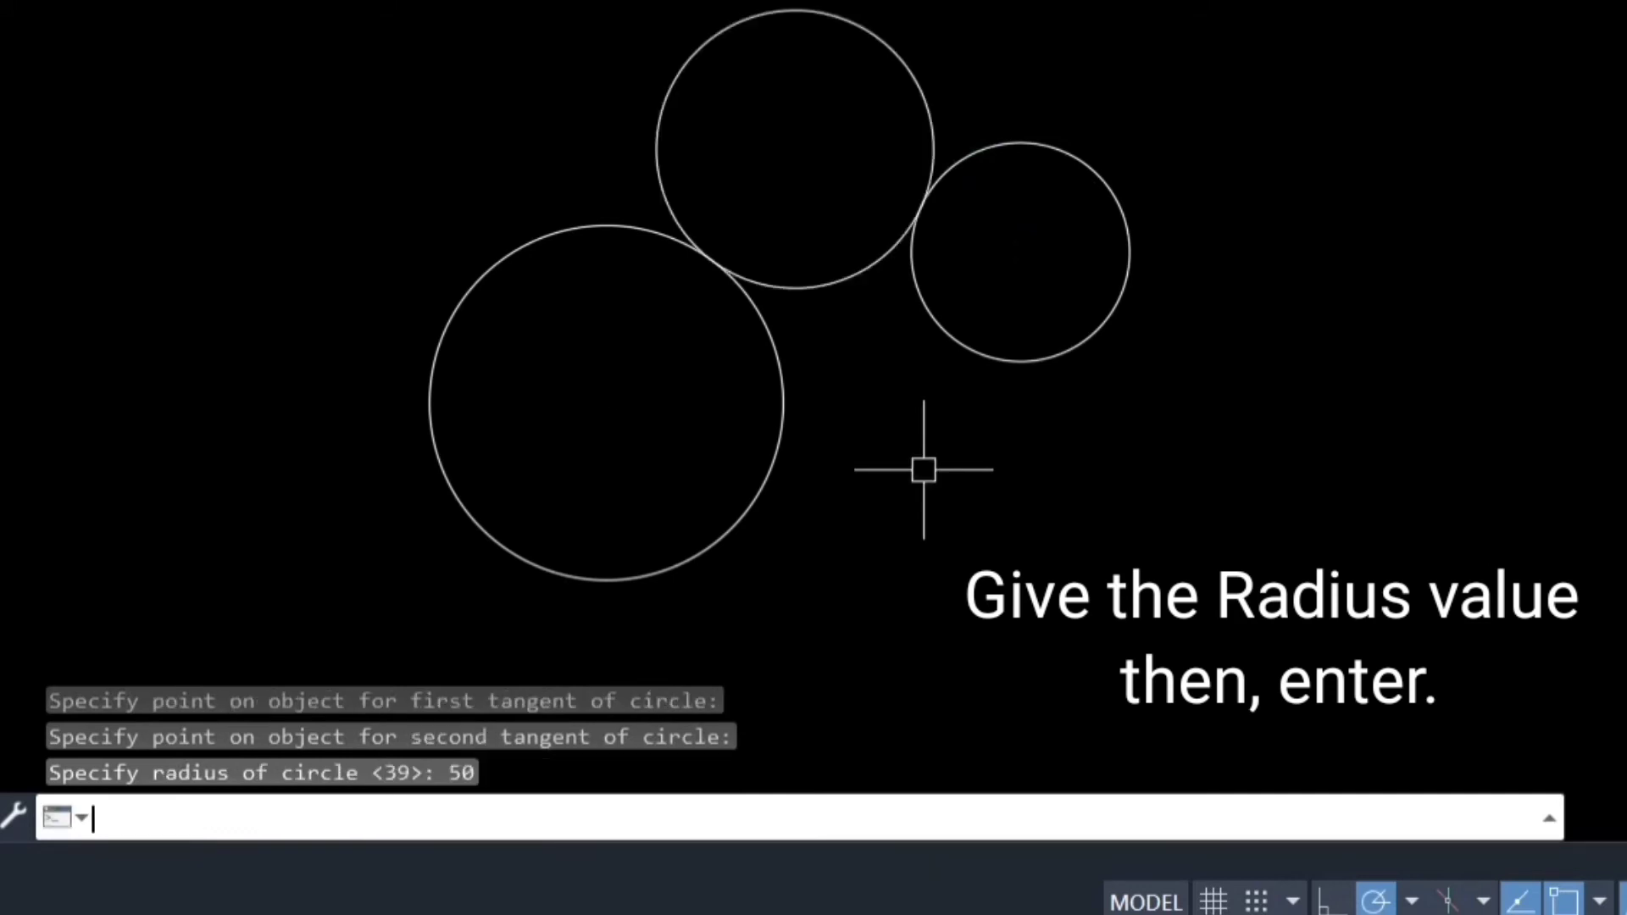
pyautogui.click(576, 227)
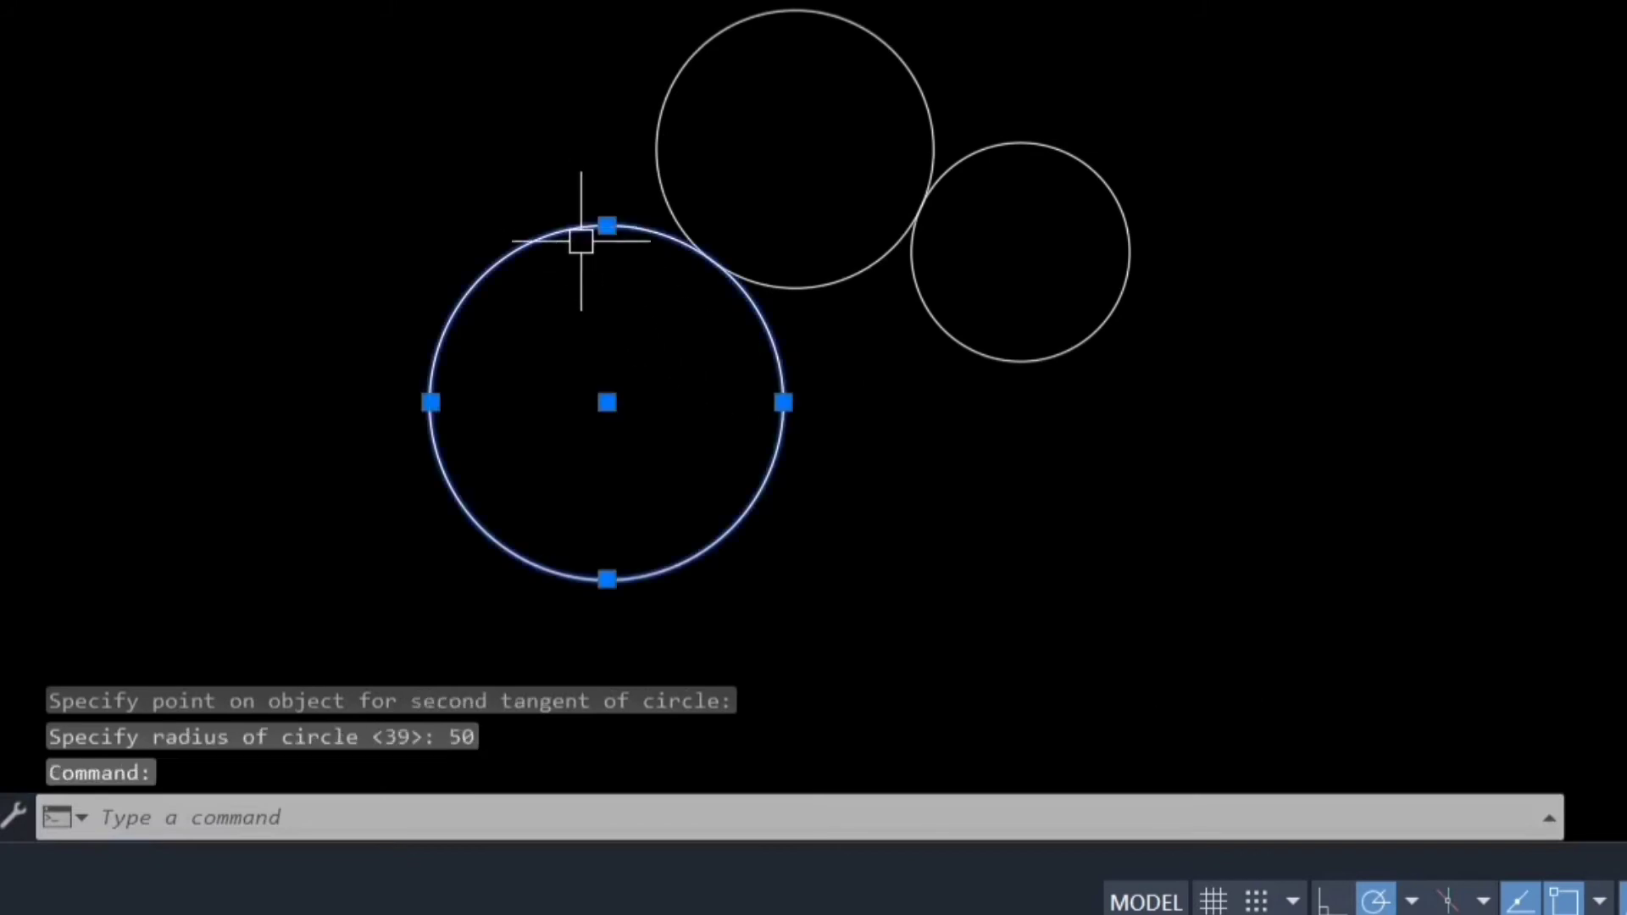
pyautogui.click(992, 149)
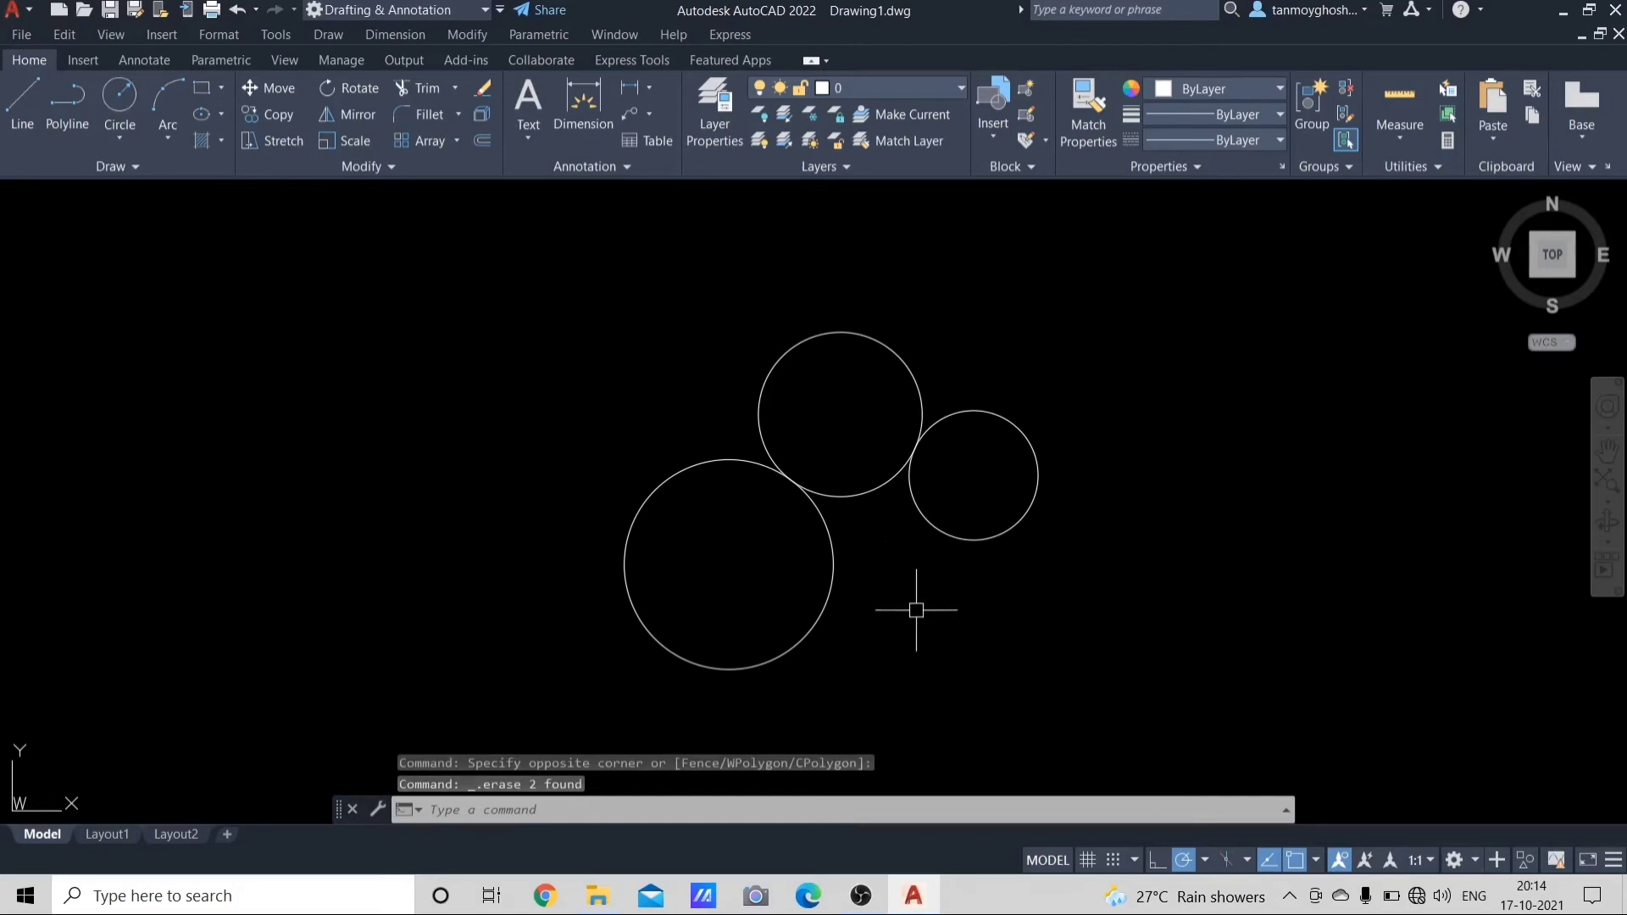
# Step: Attempt a TTR circle of radius 20 tangent to the large left and small right circles, which fails
pyautogui.press('Escape')
pyautogui.press('Escape')
pyautogui.press('Escape')
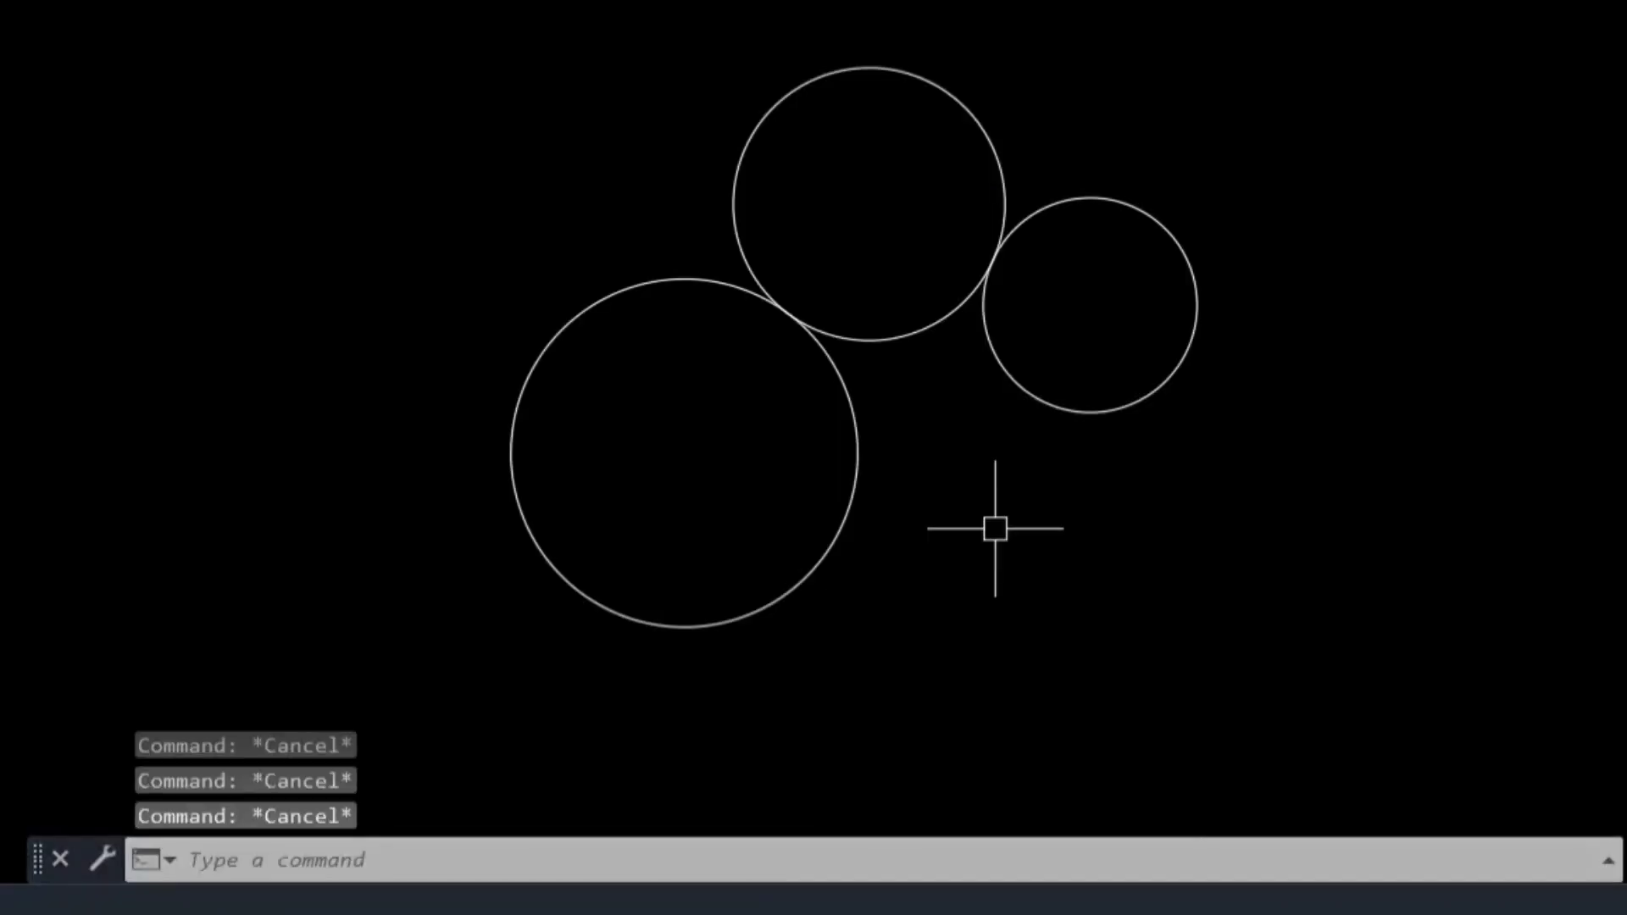
pyautogui.write('c')
pyautogui.press('Return')
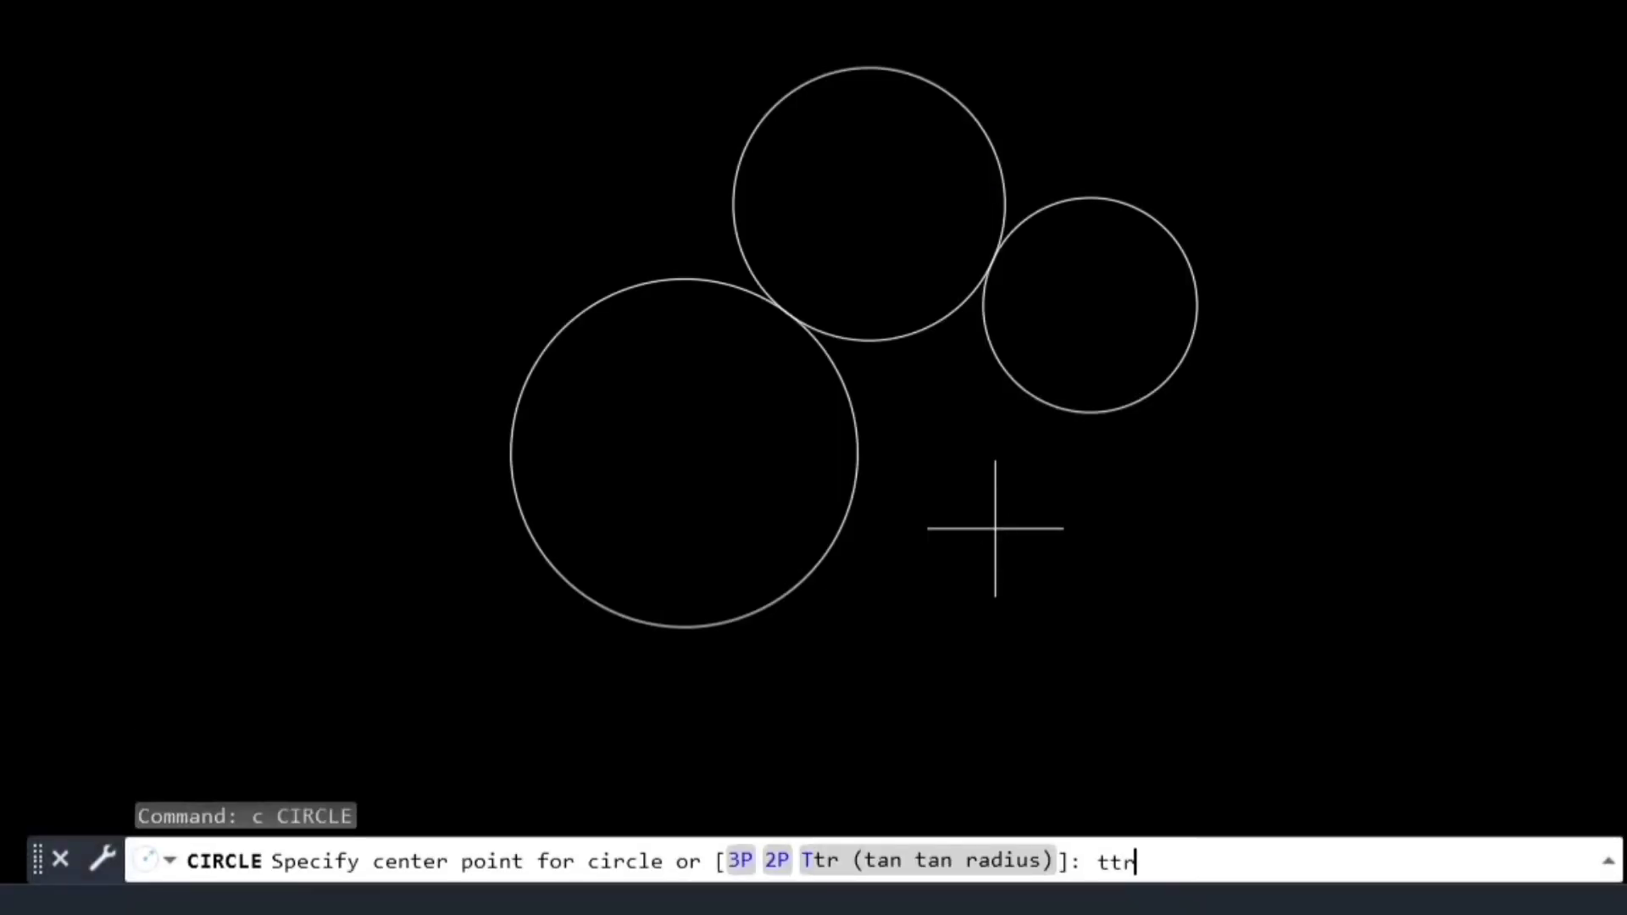
pyautogui.press('Return')
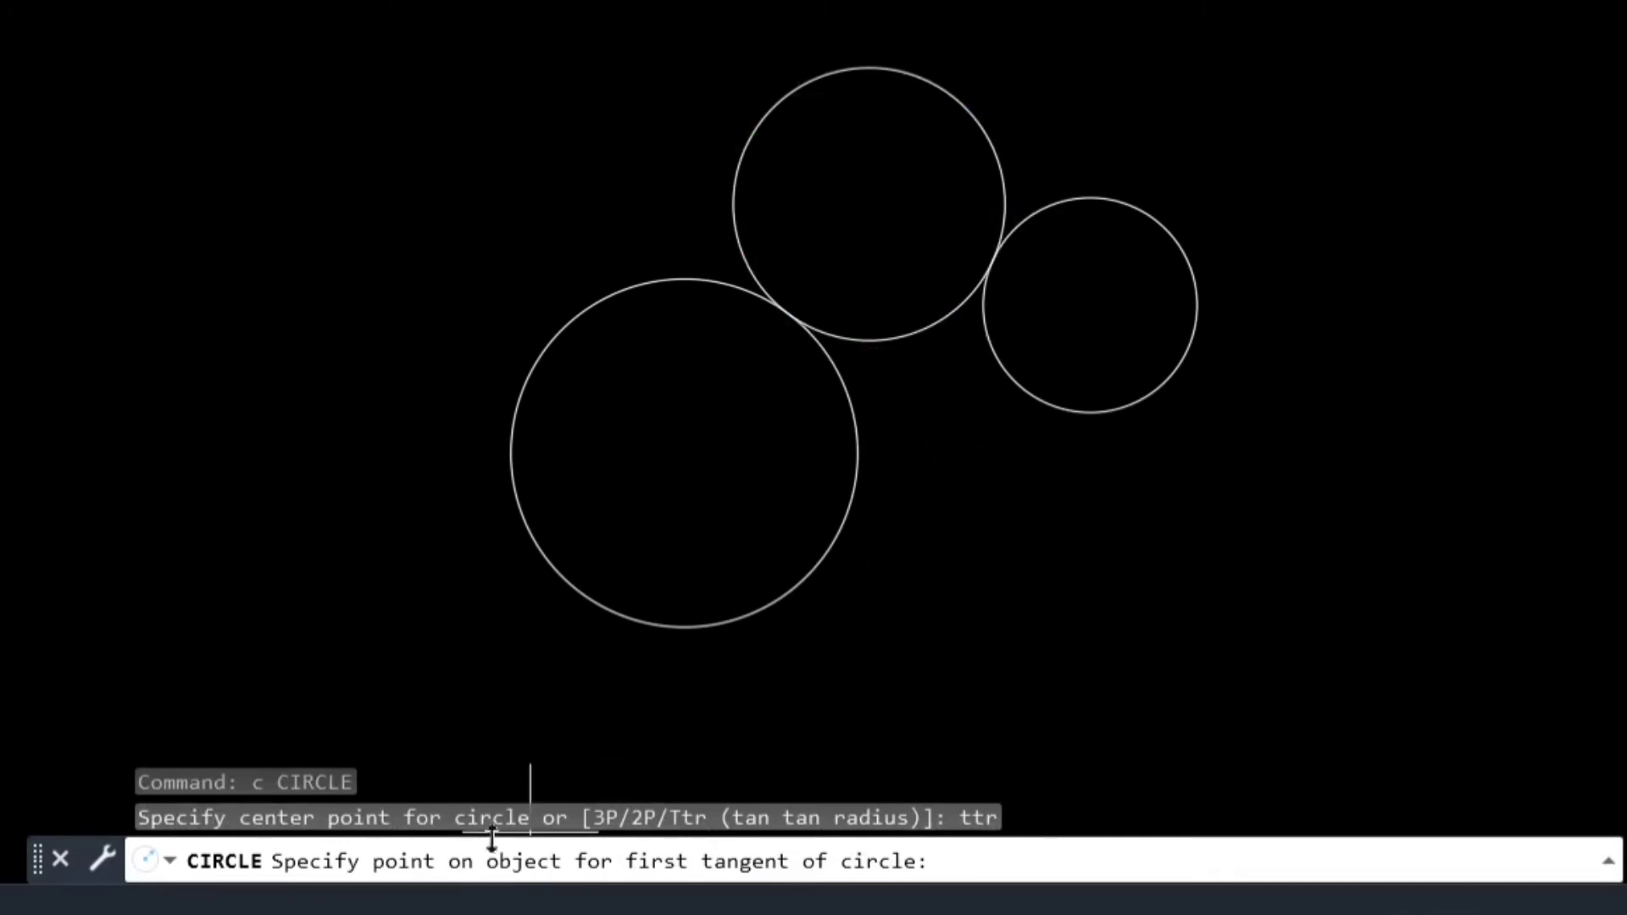
pyautogui.click(851, 541)
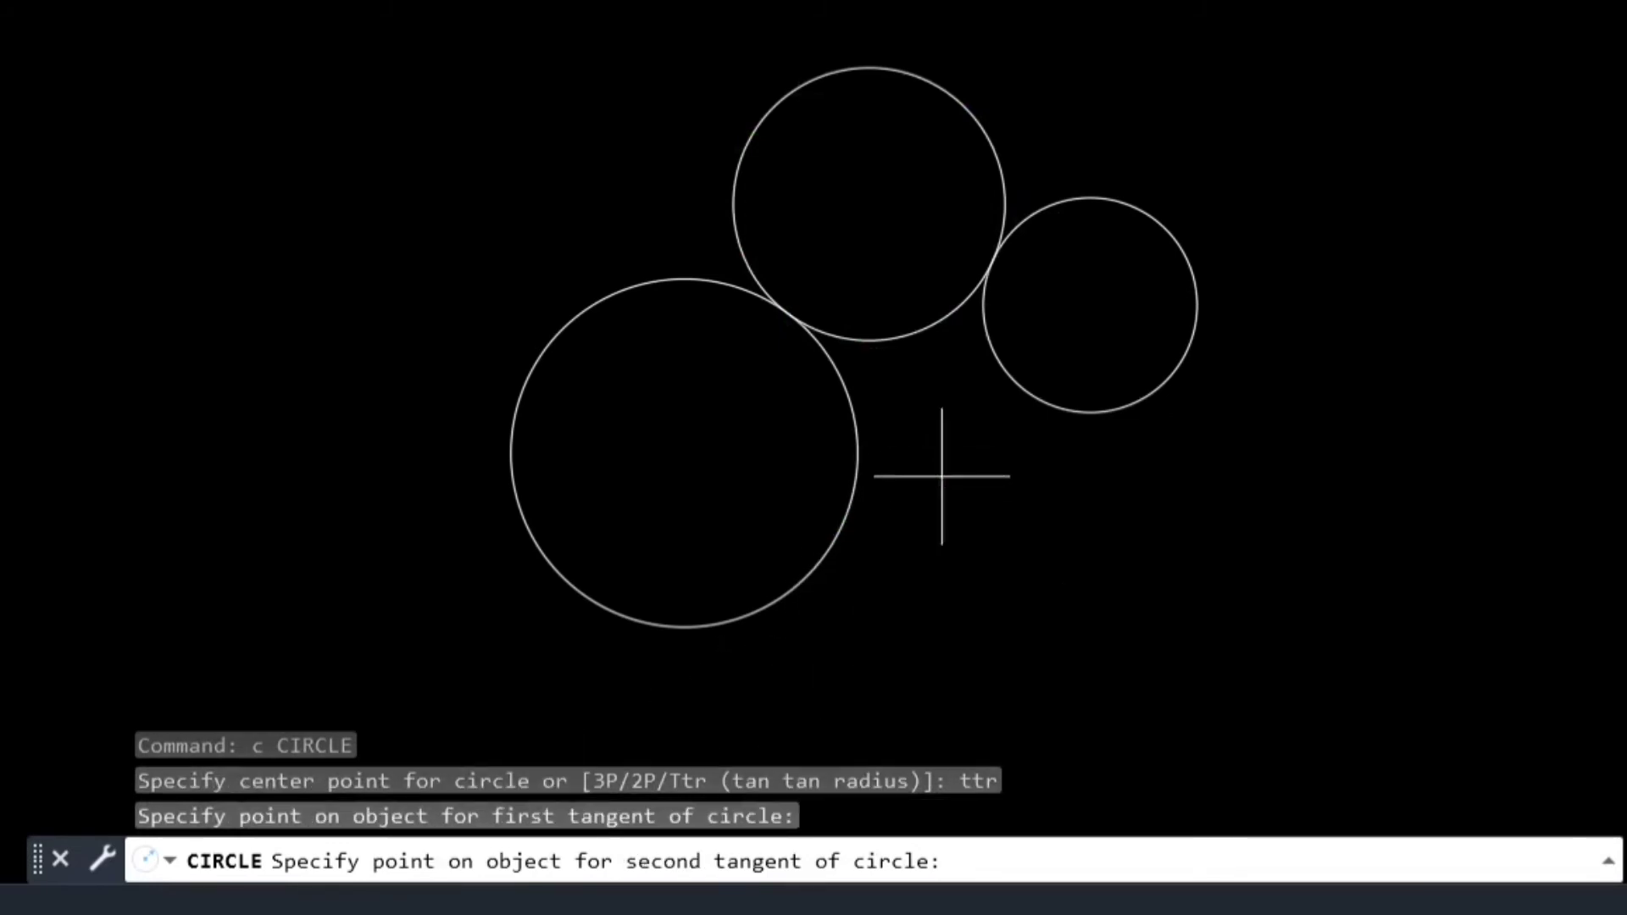
pyautogui.click(1047, 415)
pyautogui.write('20')
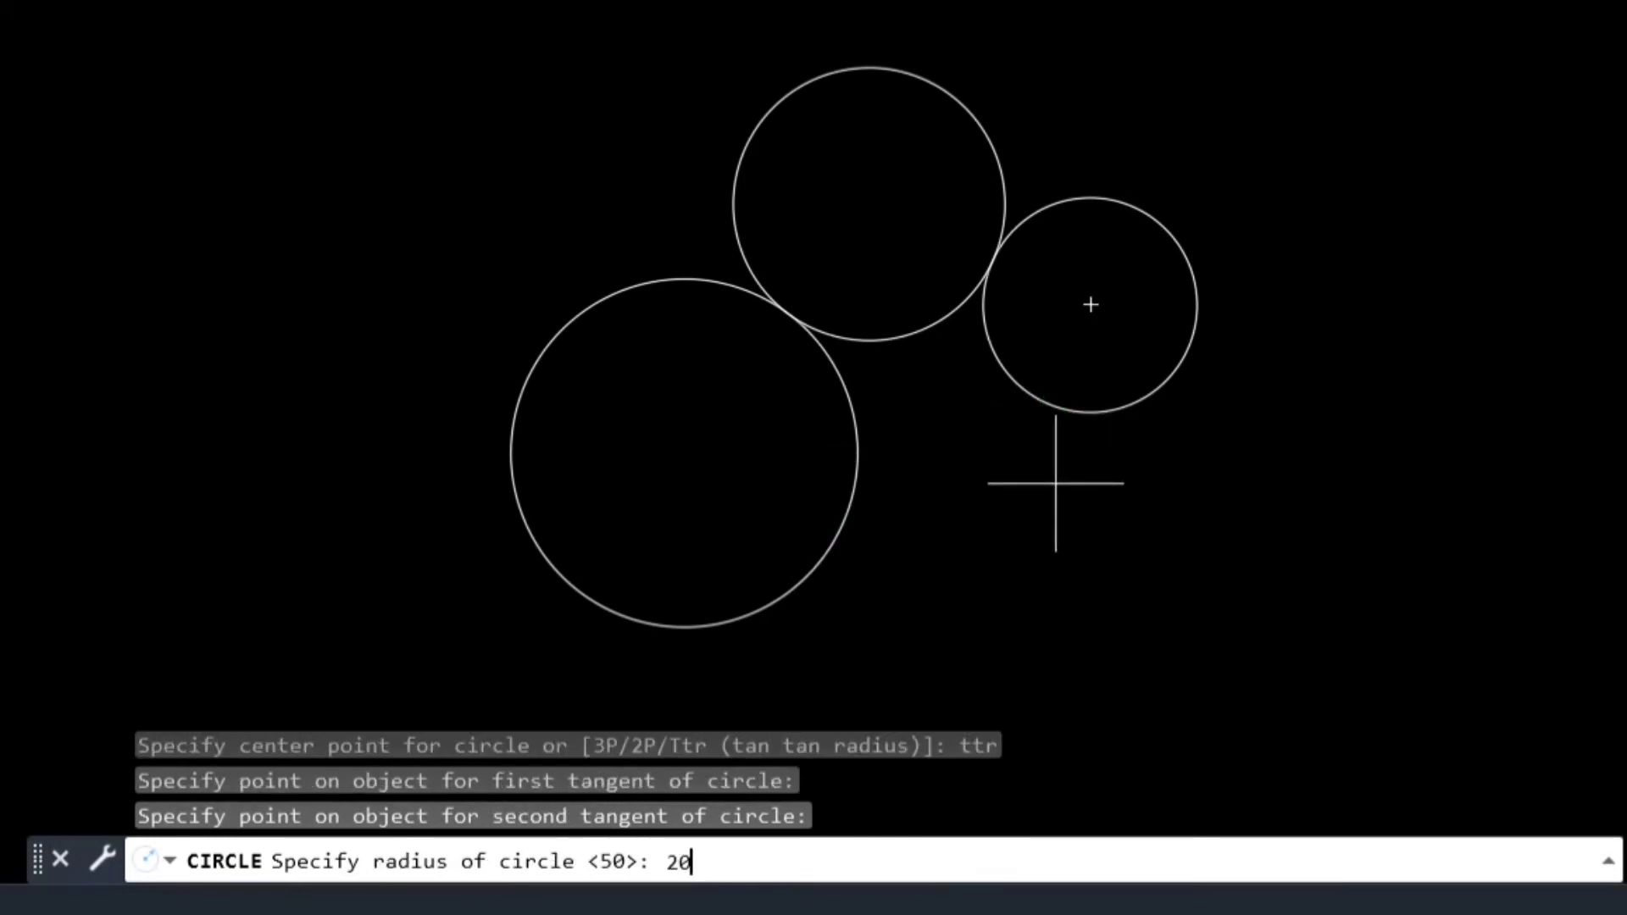
pyautogui.press('Return')
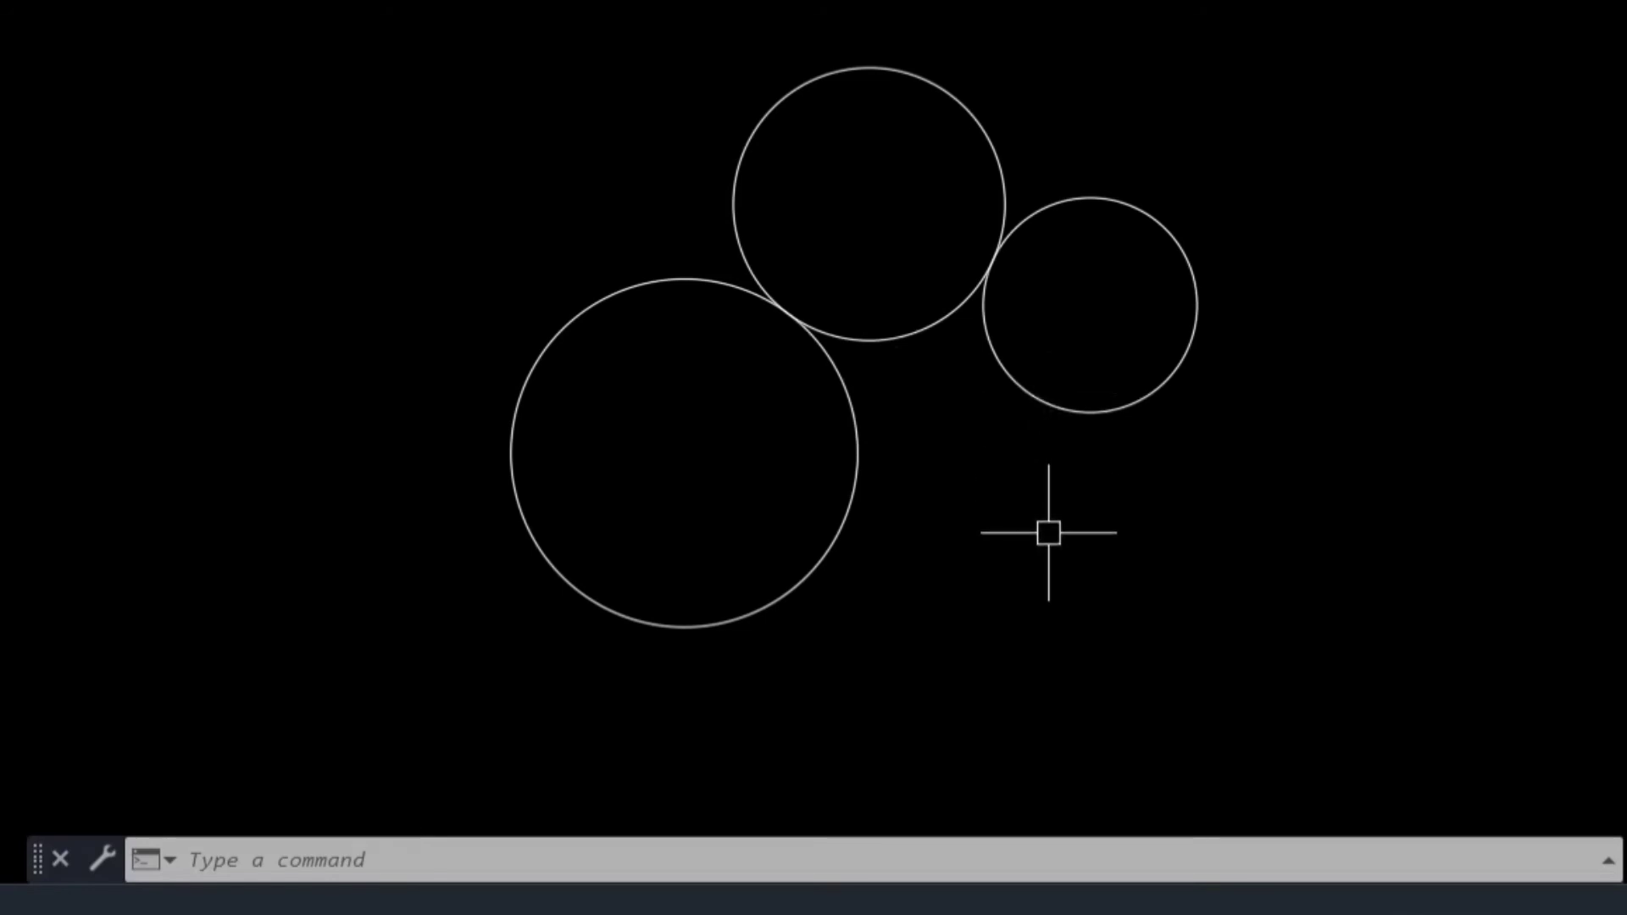
# Step: Draw a radius-50 TTR circle below, tangent to the large left and small right circles
pyautogui.write('c')
pyautogui.press('Return')
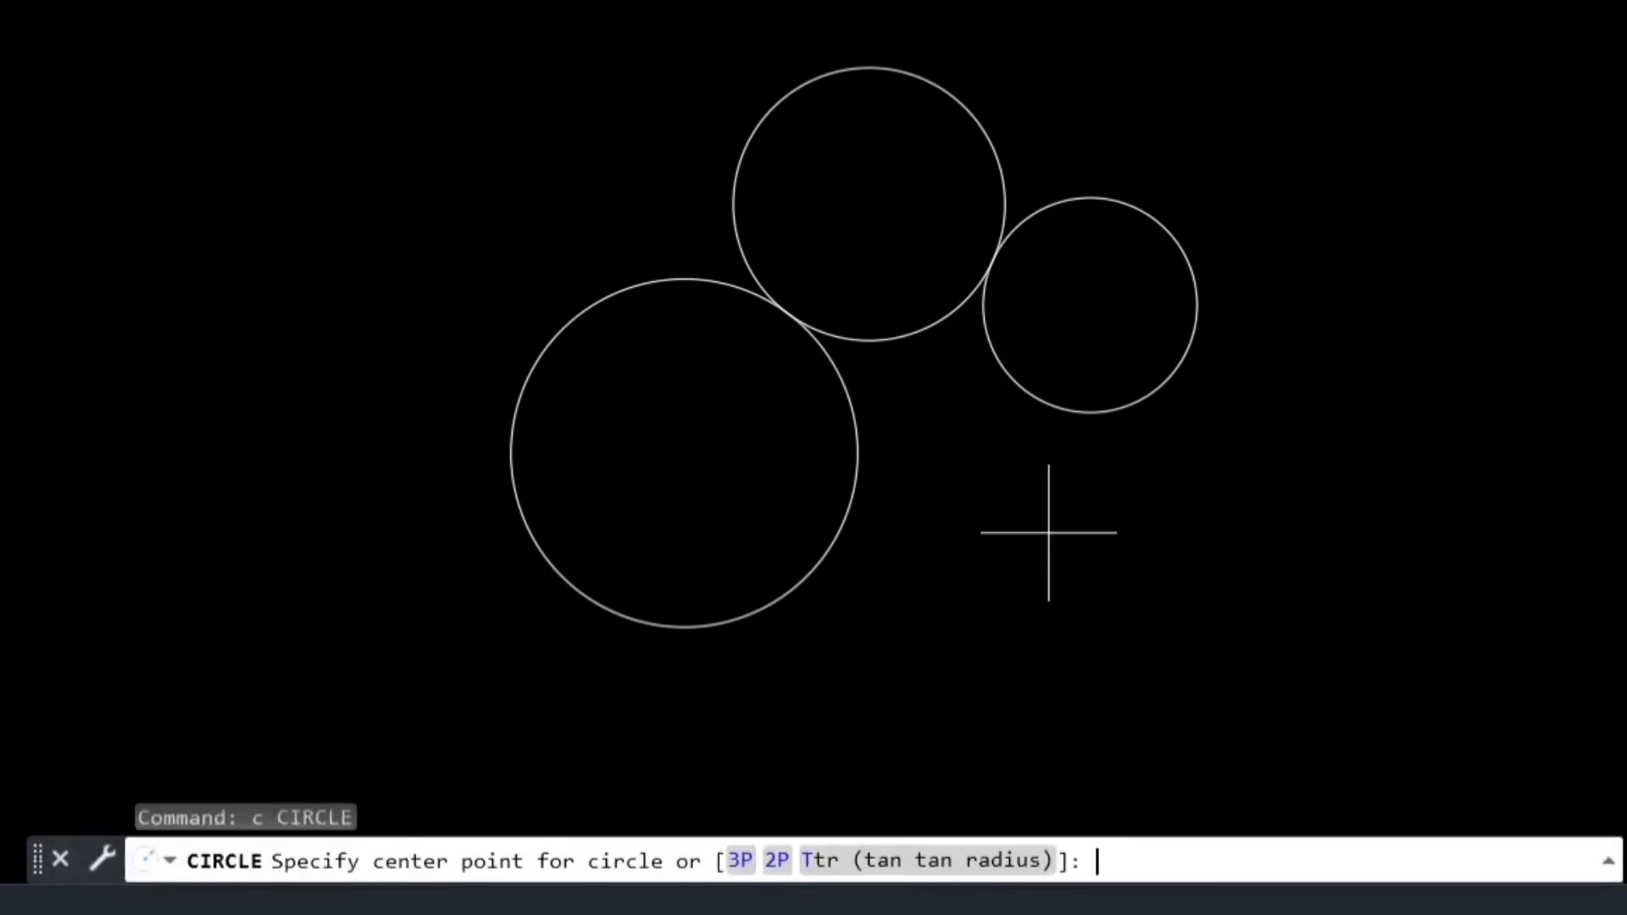
pyautogui.write('ttr')
pyautogui.press('Return')
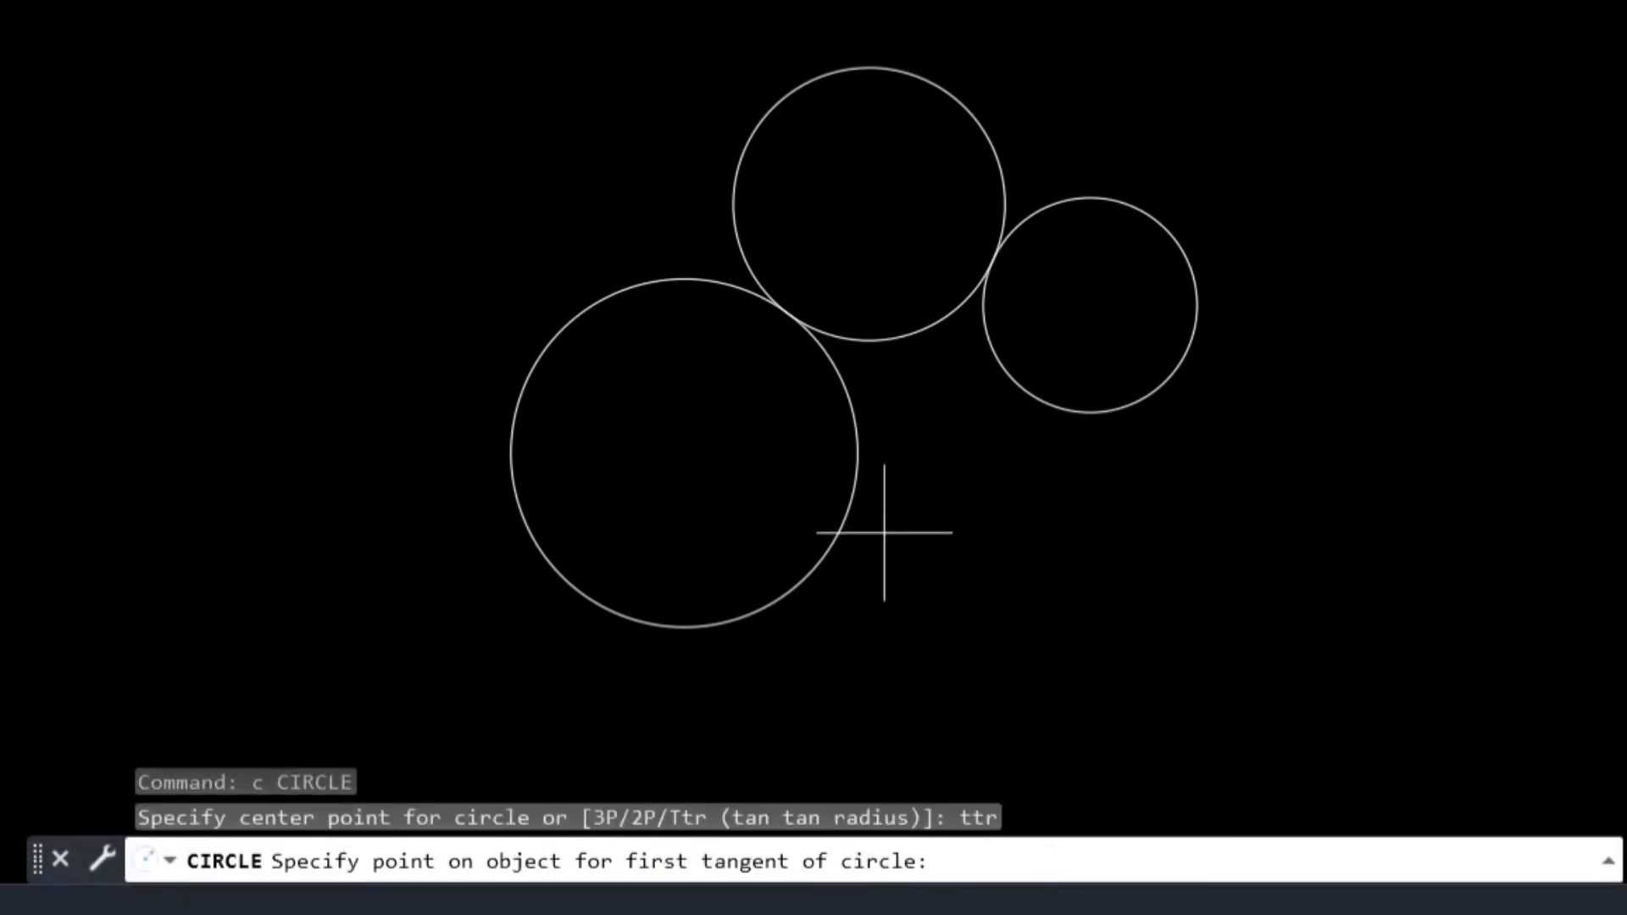
pyautogui.click(849, 524)
pyautogui.click(1039, 399)
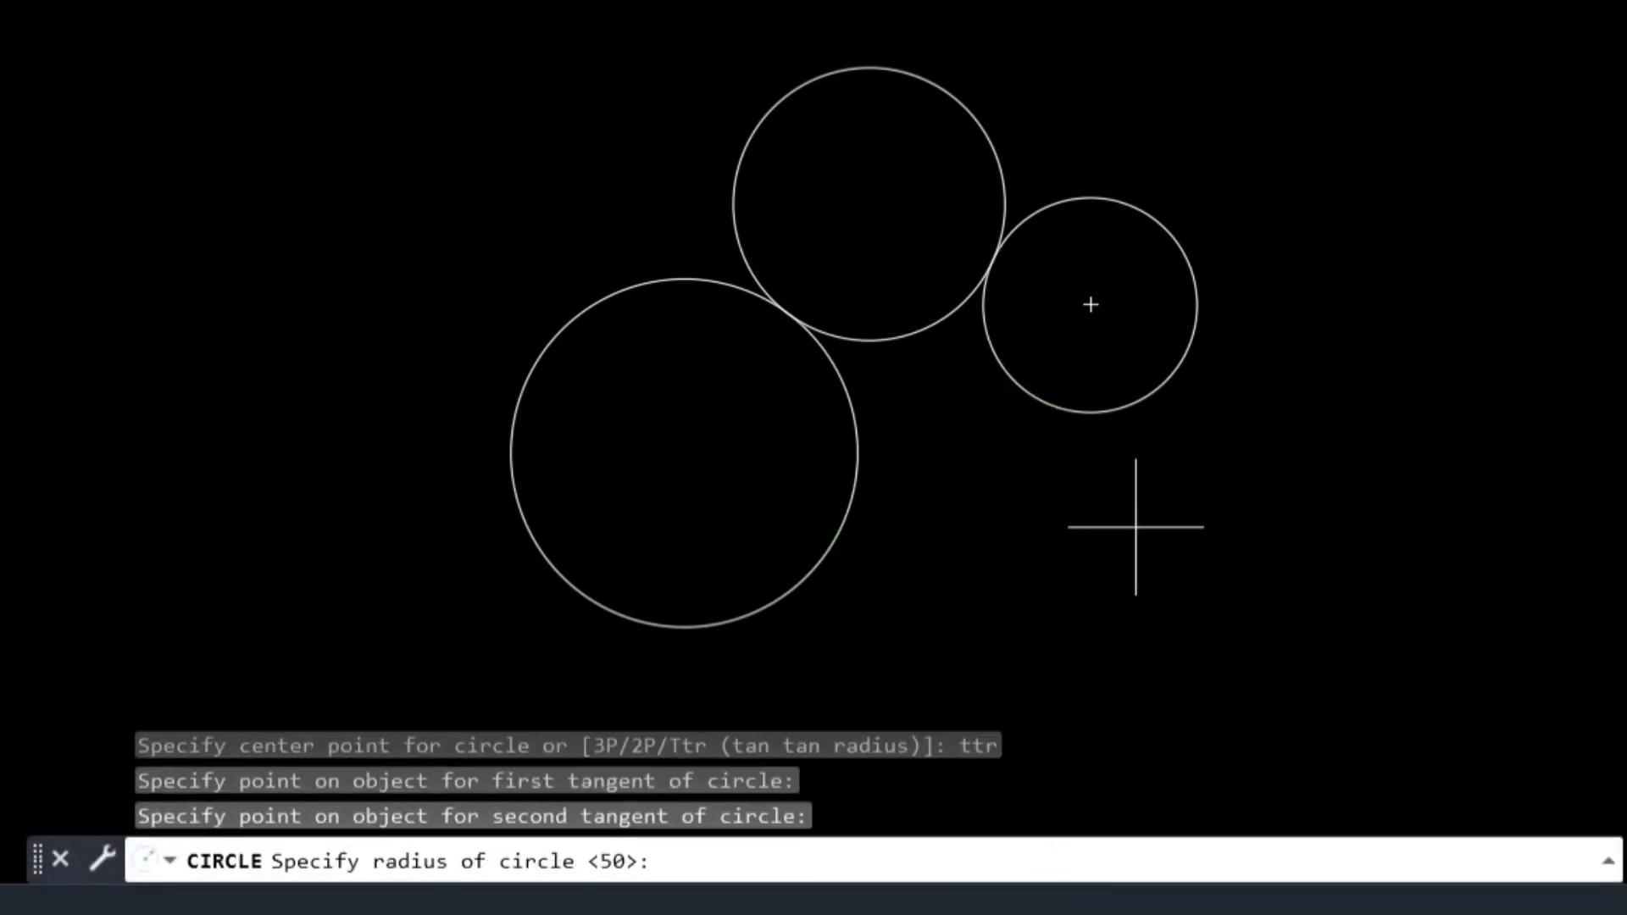
pyautogui.write('50')
pyautogui.press('Return')
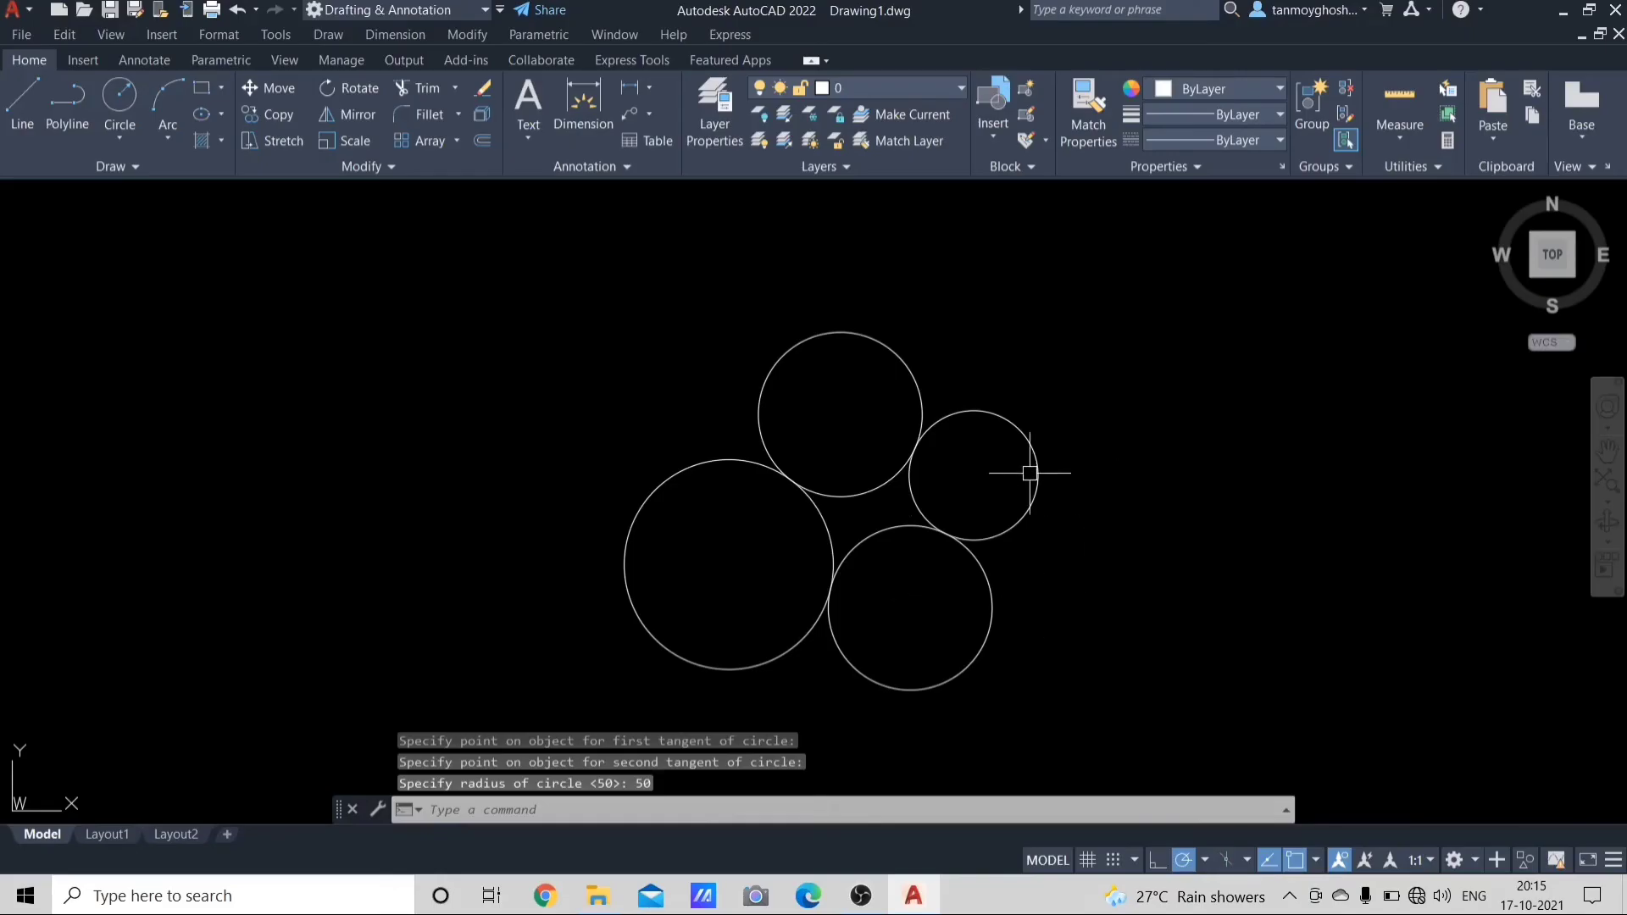
pyautogui.click(1030, 452)
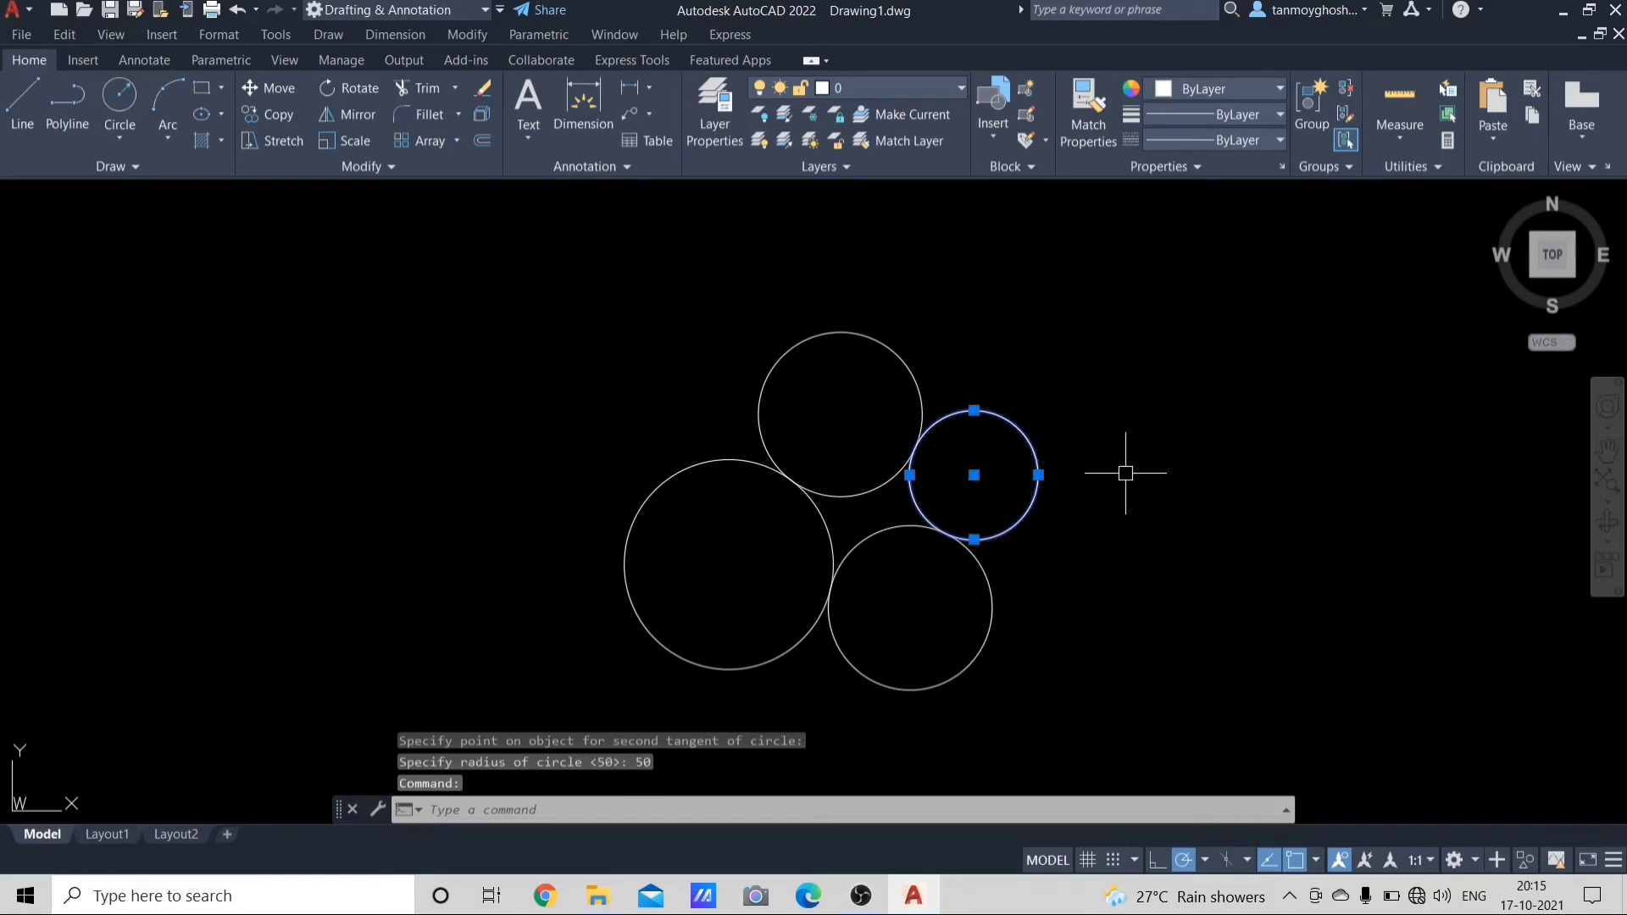
pyautogui.press('Escape')
# Step: Draw a slanted line to the right of the circles
pyautogui.write('l')
pyautogui.press('Return')
pyautogui.click(1130, 409)
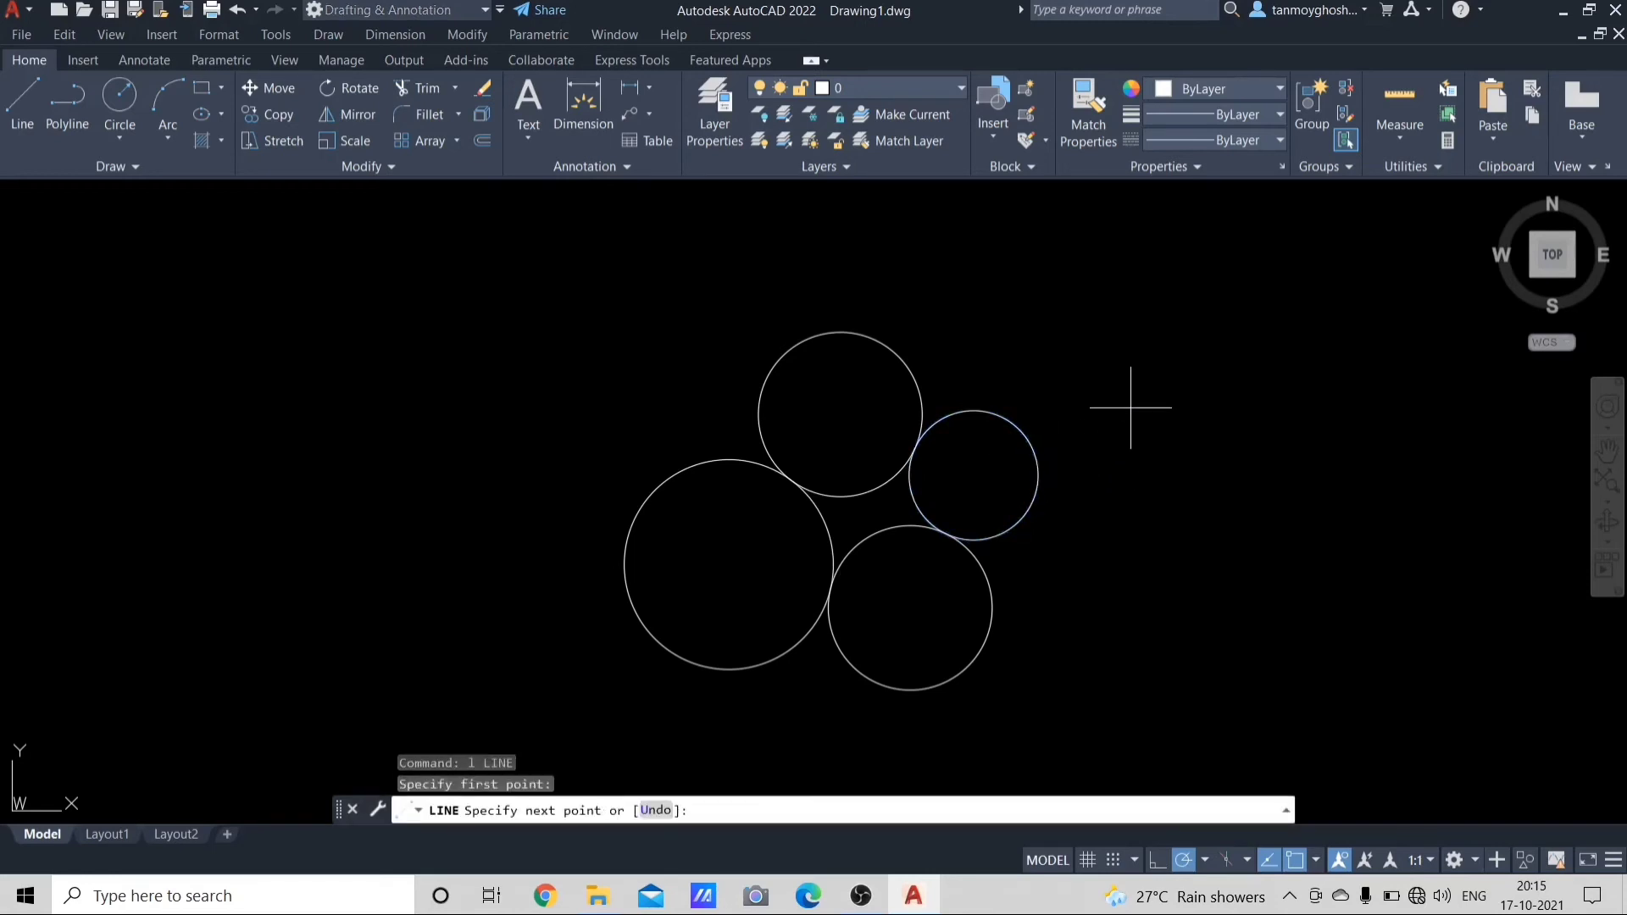
pyautogui.press('Escape')
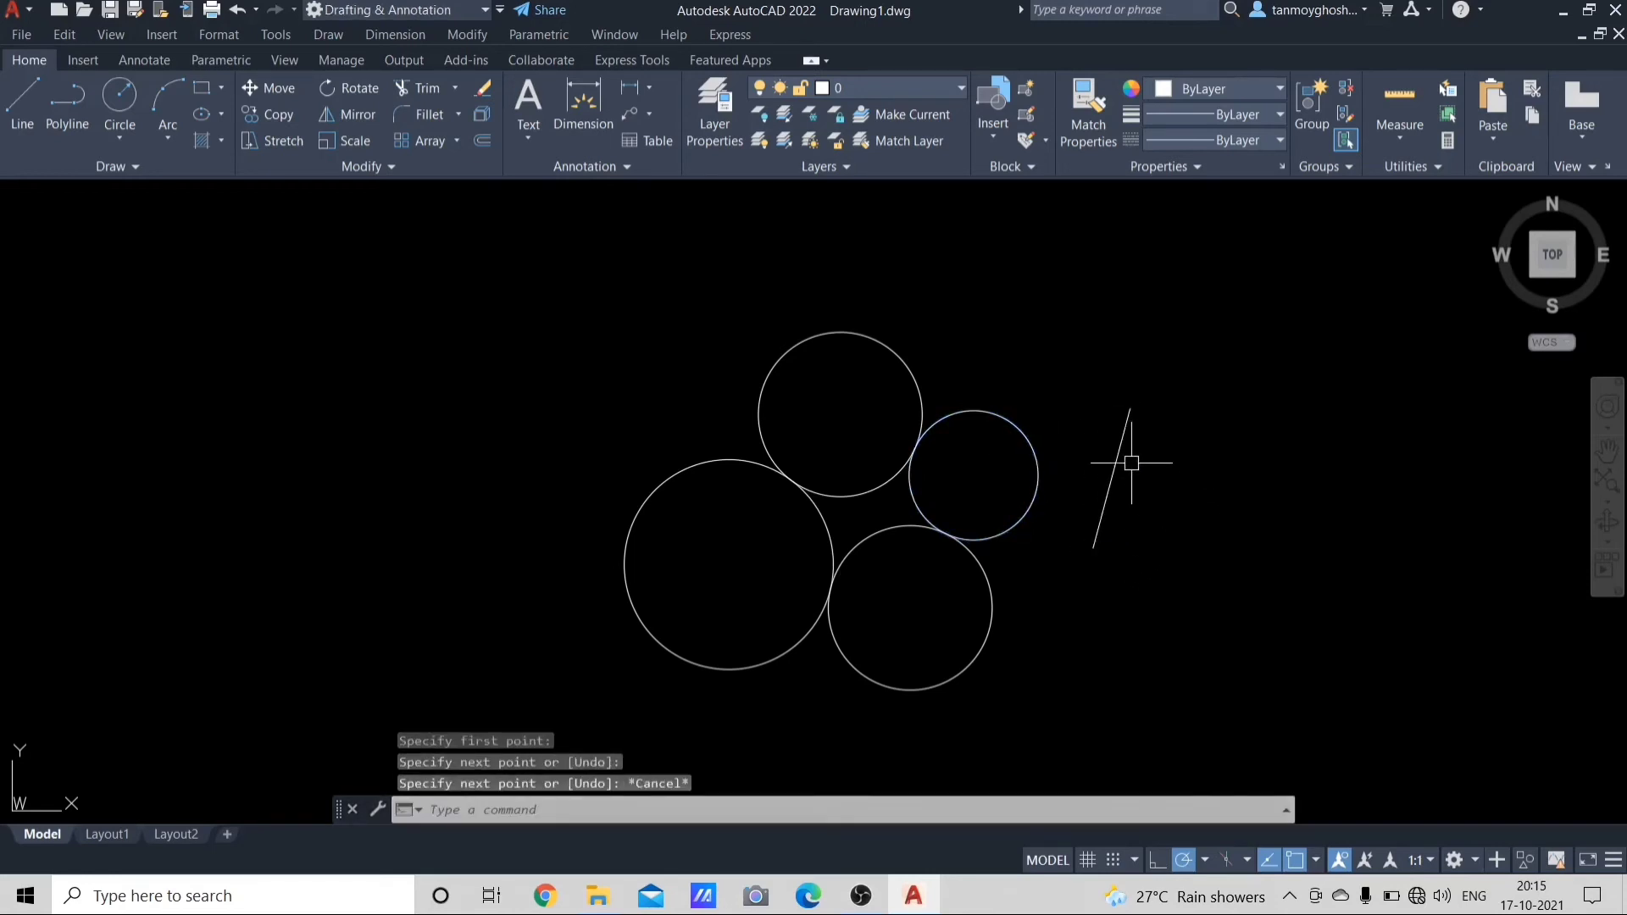
pyautogui.press('Escape')
pyautogui.press('Escape')
pyautogui.press('Escape')
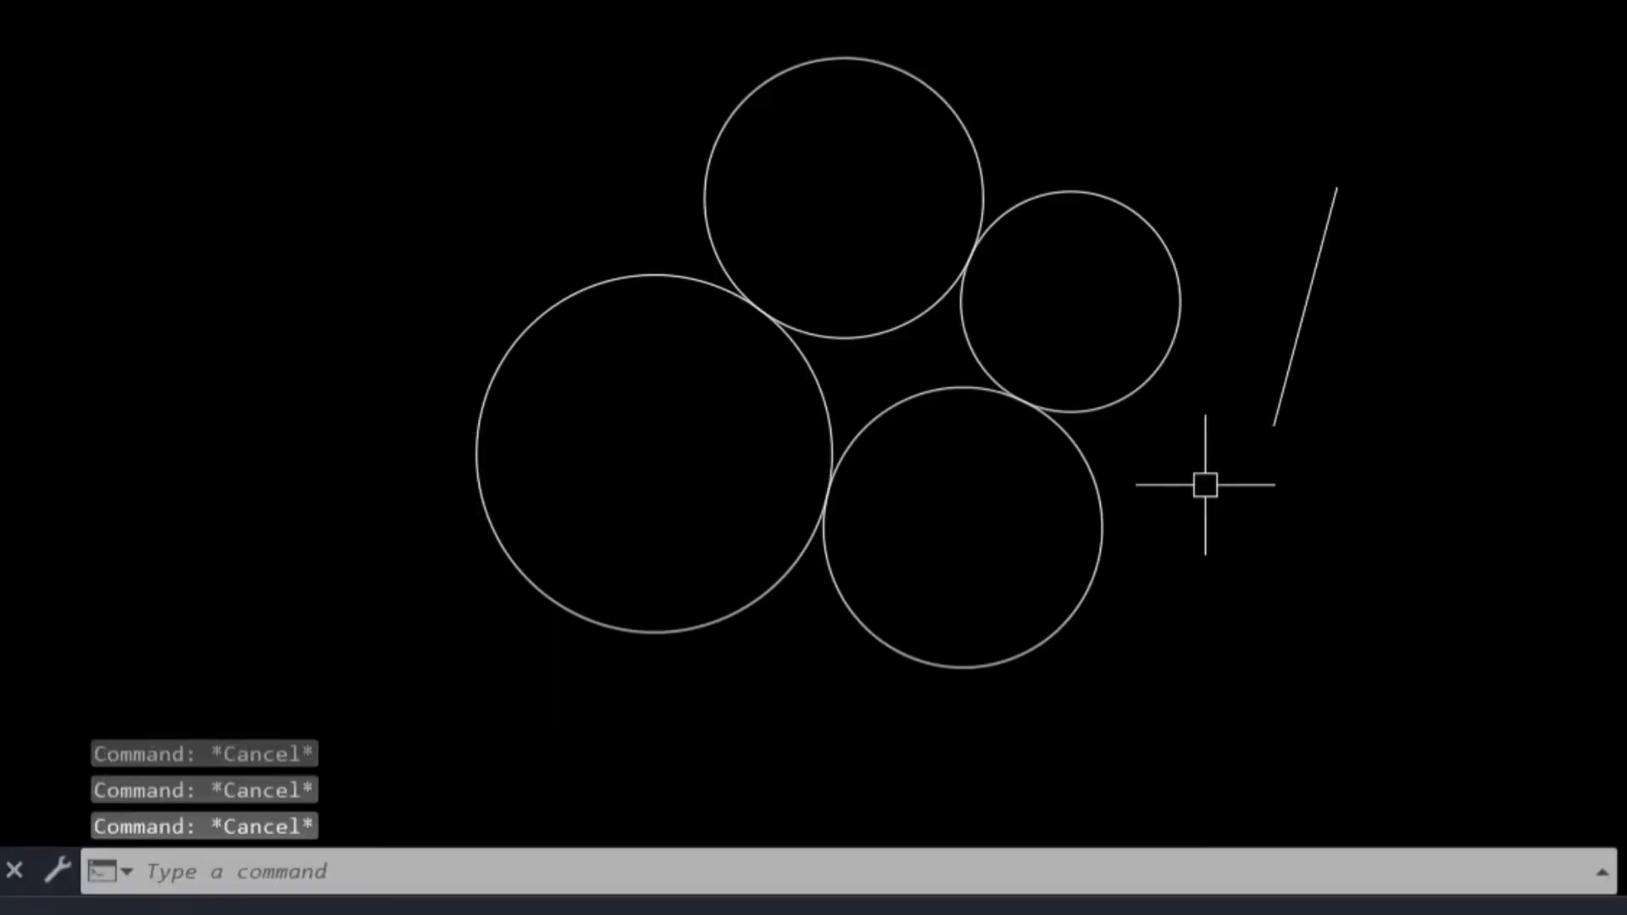
# Step: Add a radius-30 Tan, Tan, Radius circle tangent to the slanted line and right circle
pyautogui.write('c')
pyautogui.press('Return')
pyautogui.write('ttr')
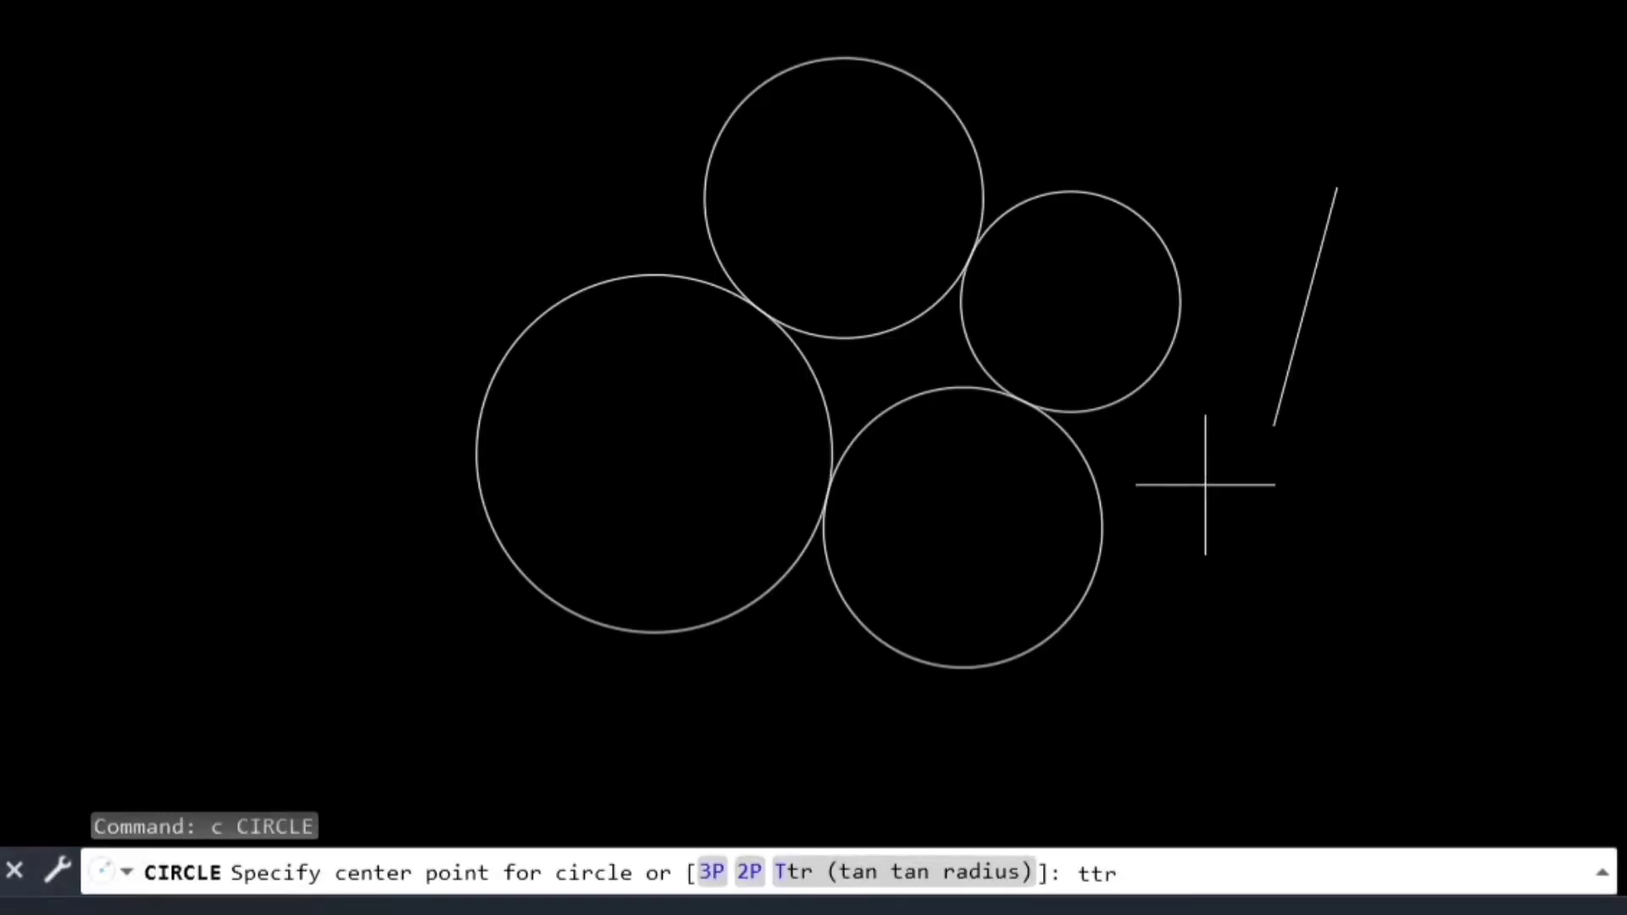
pyautogui.press('Return')
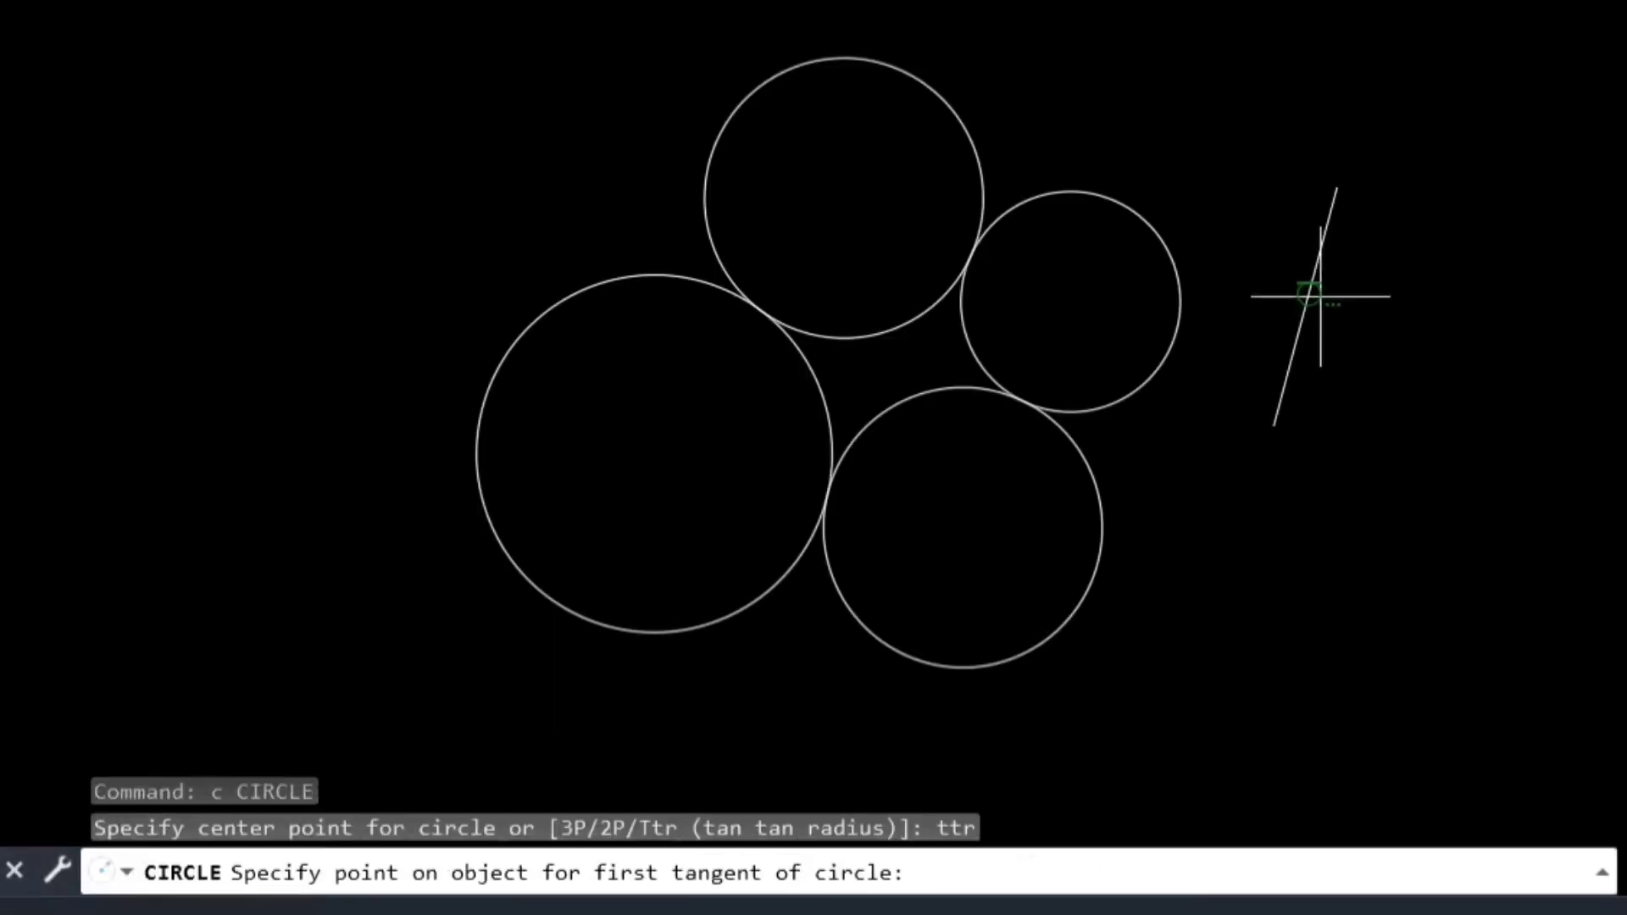
pyautogui.click(1297, 332)
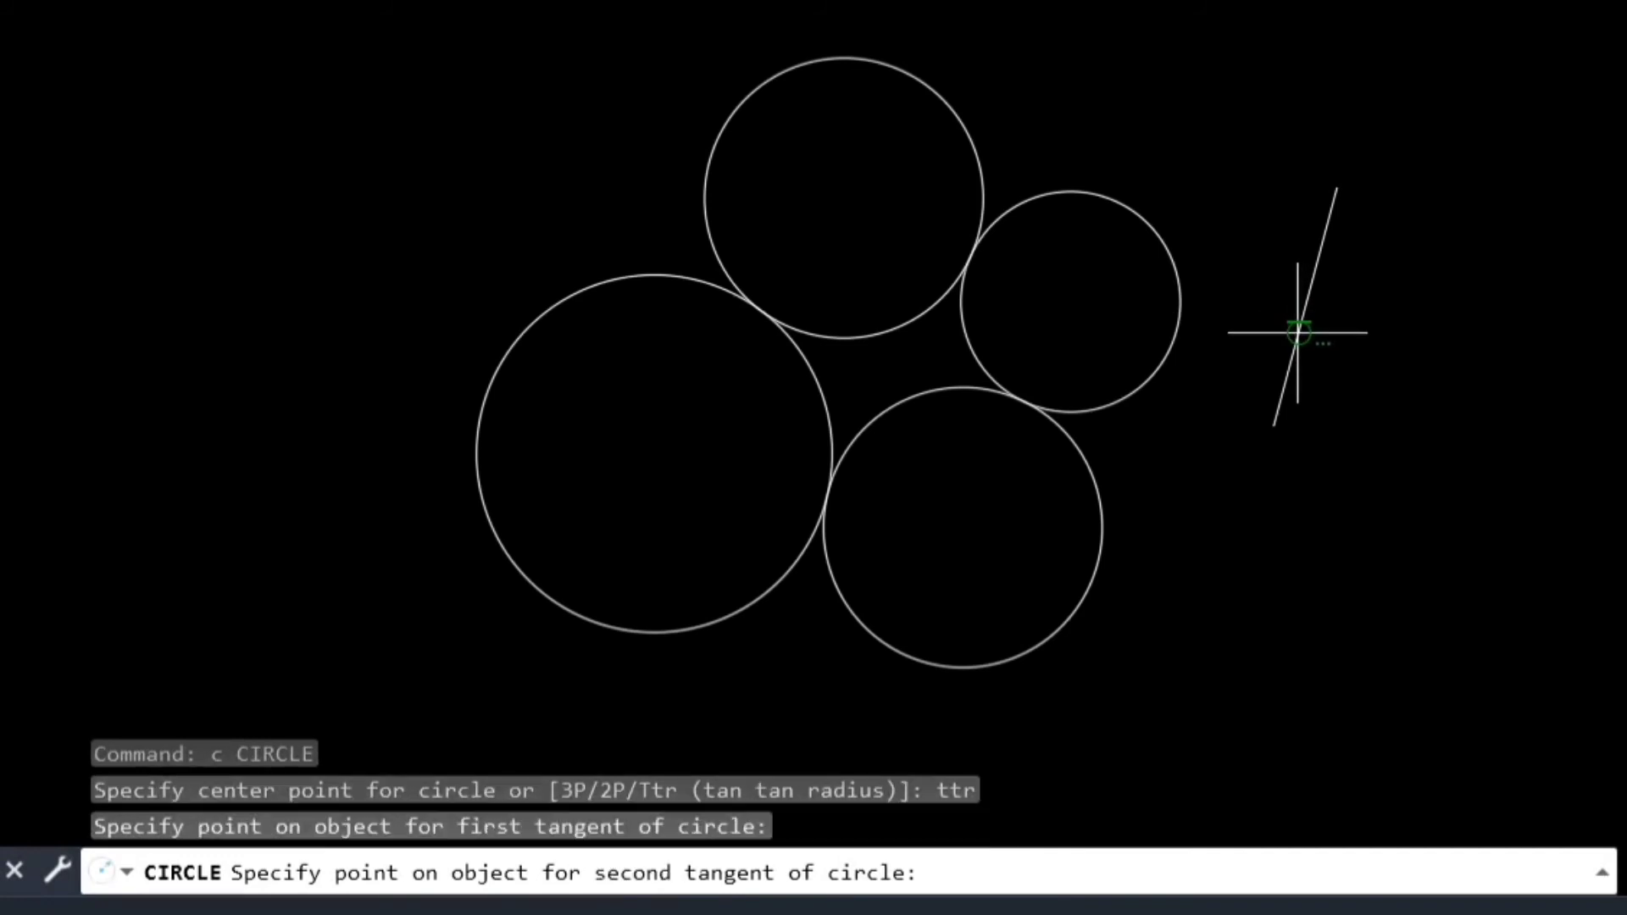
pyautogui.click(1174, 274)
pyautogui.write('30')
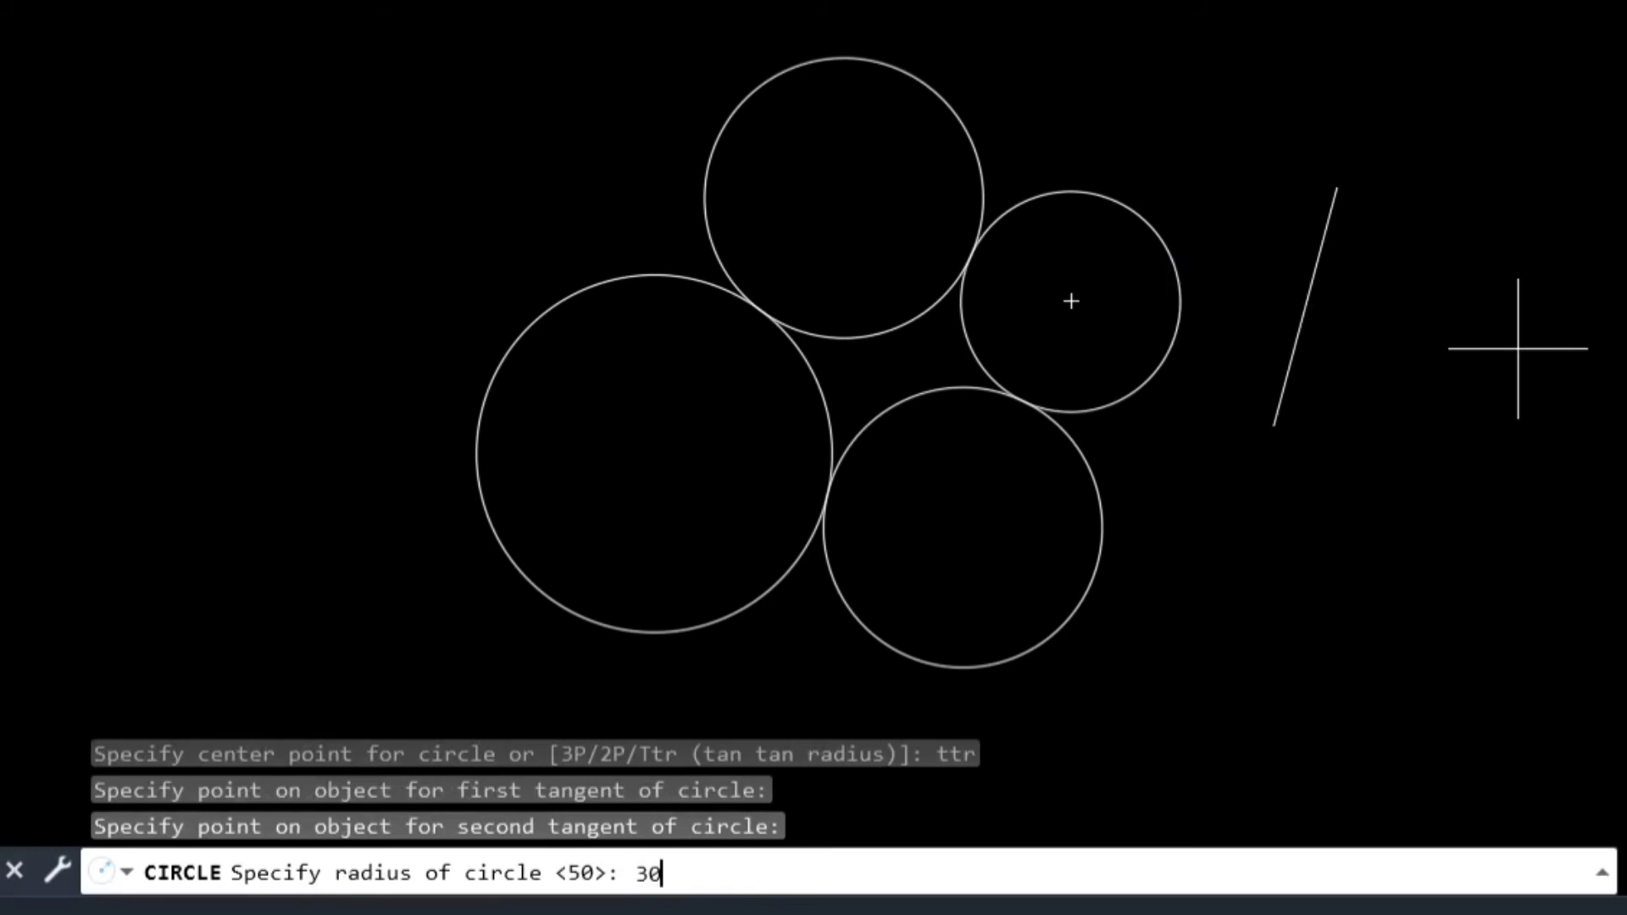
pyautogui.press('Return')
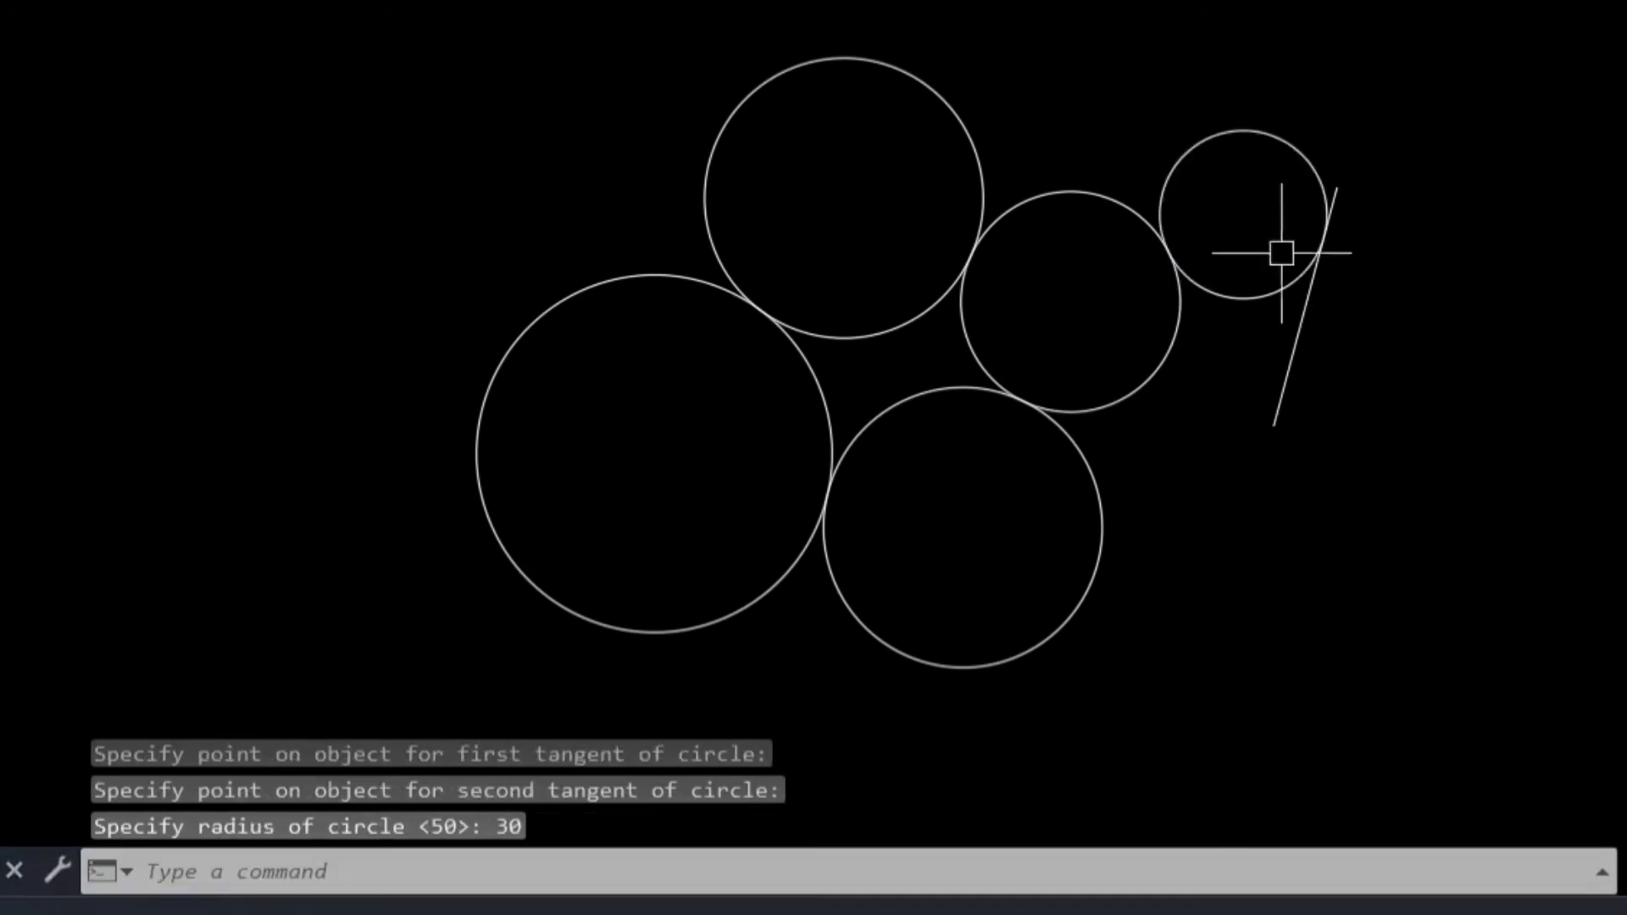
pyautogui.click(1169, 348)
pyautogui.click(1286, 351)
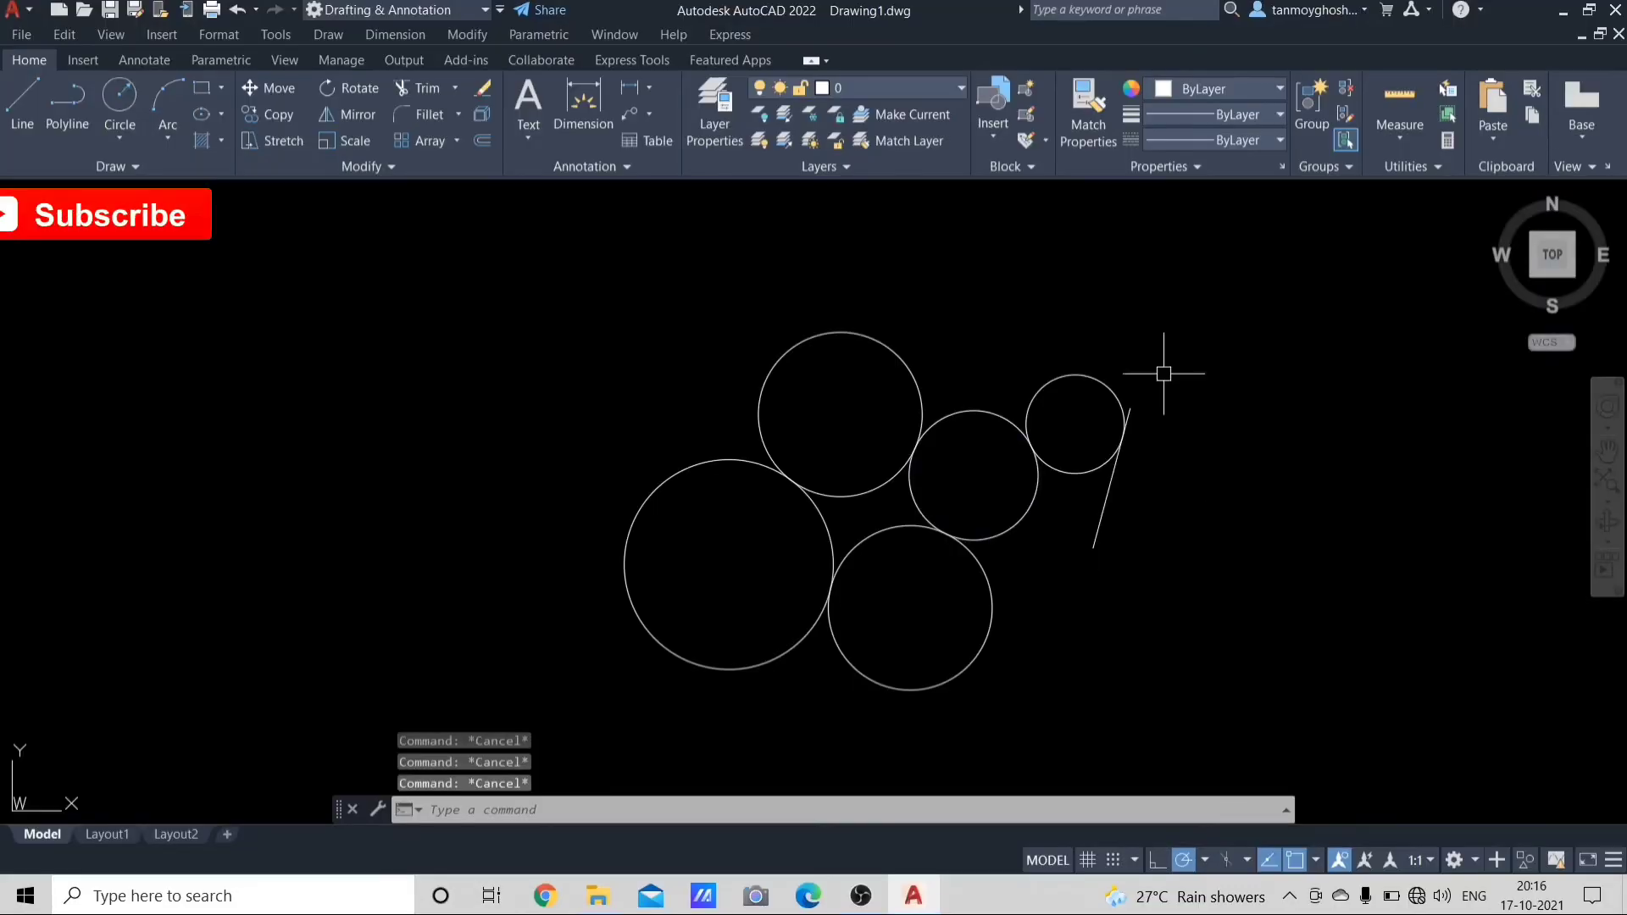
# Step: Trim away the top of the upper circle and the bottom of the lower circle
pyautogui.press('Escape')
pyautogui.press('Escape')
pyautogui.press('Escape')
pyautogui.write('tr')
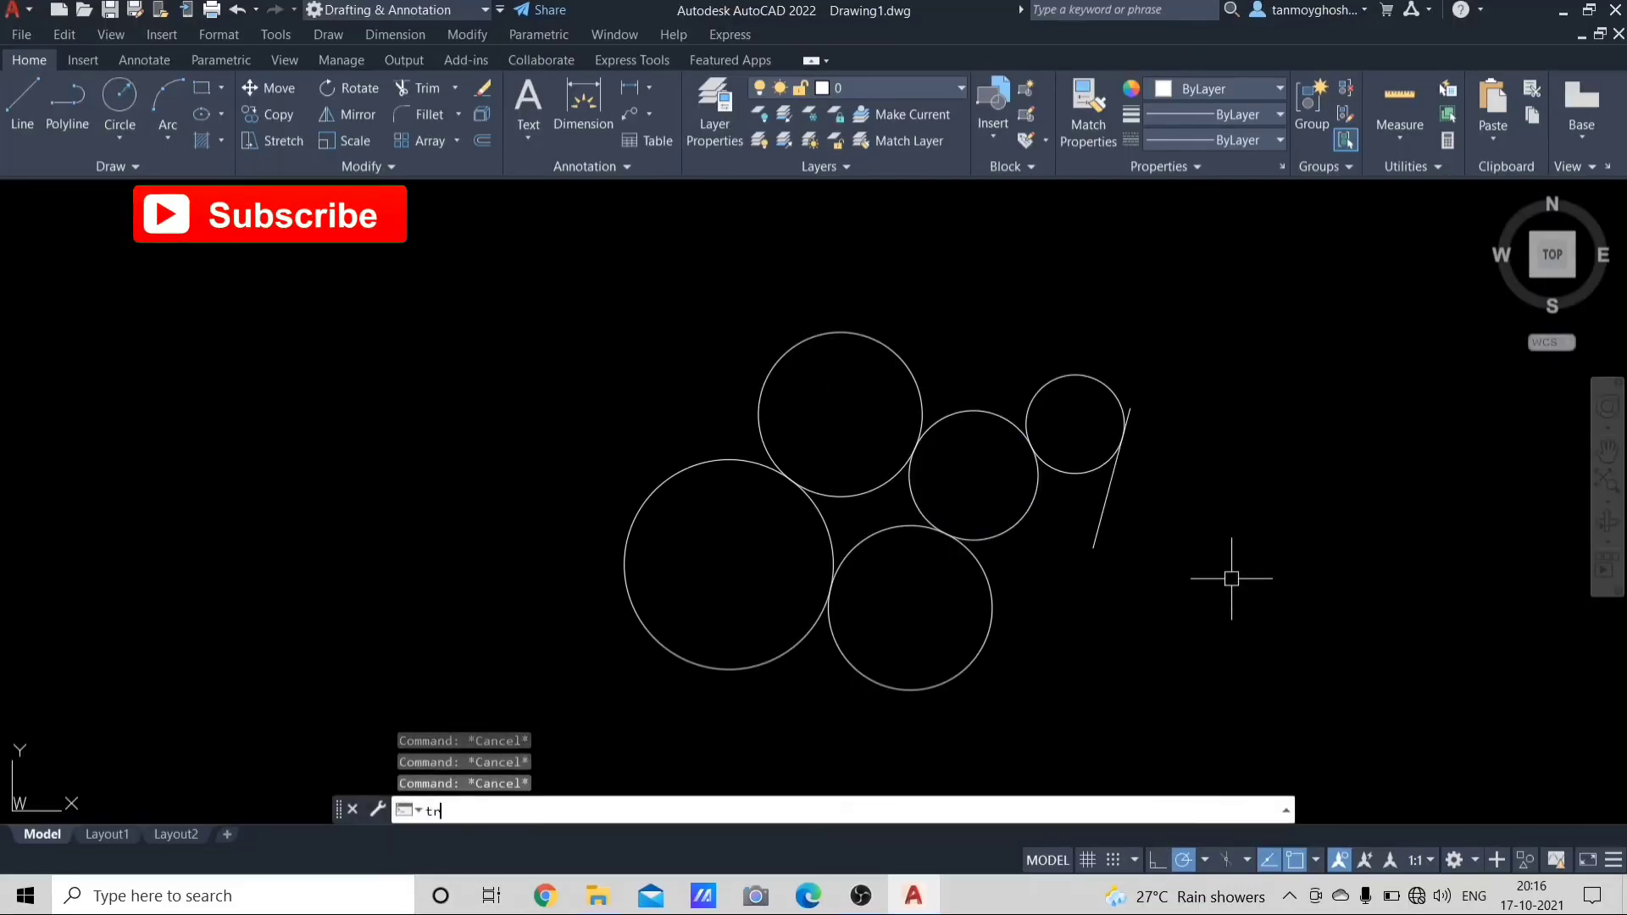
pyautogui.press('Return')
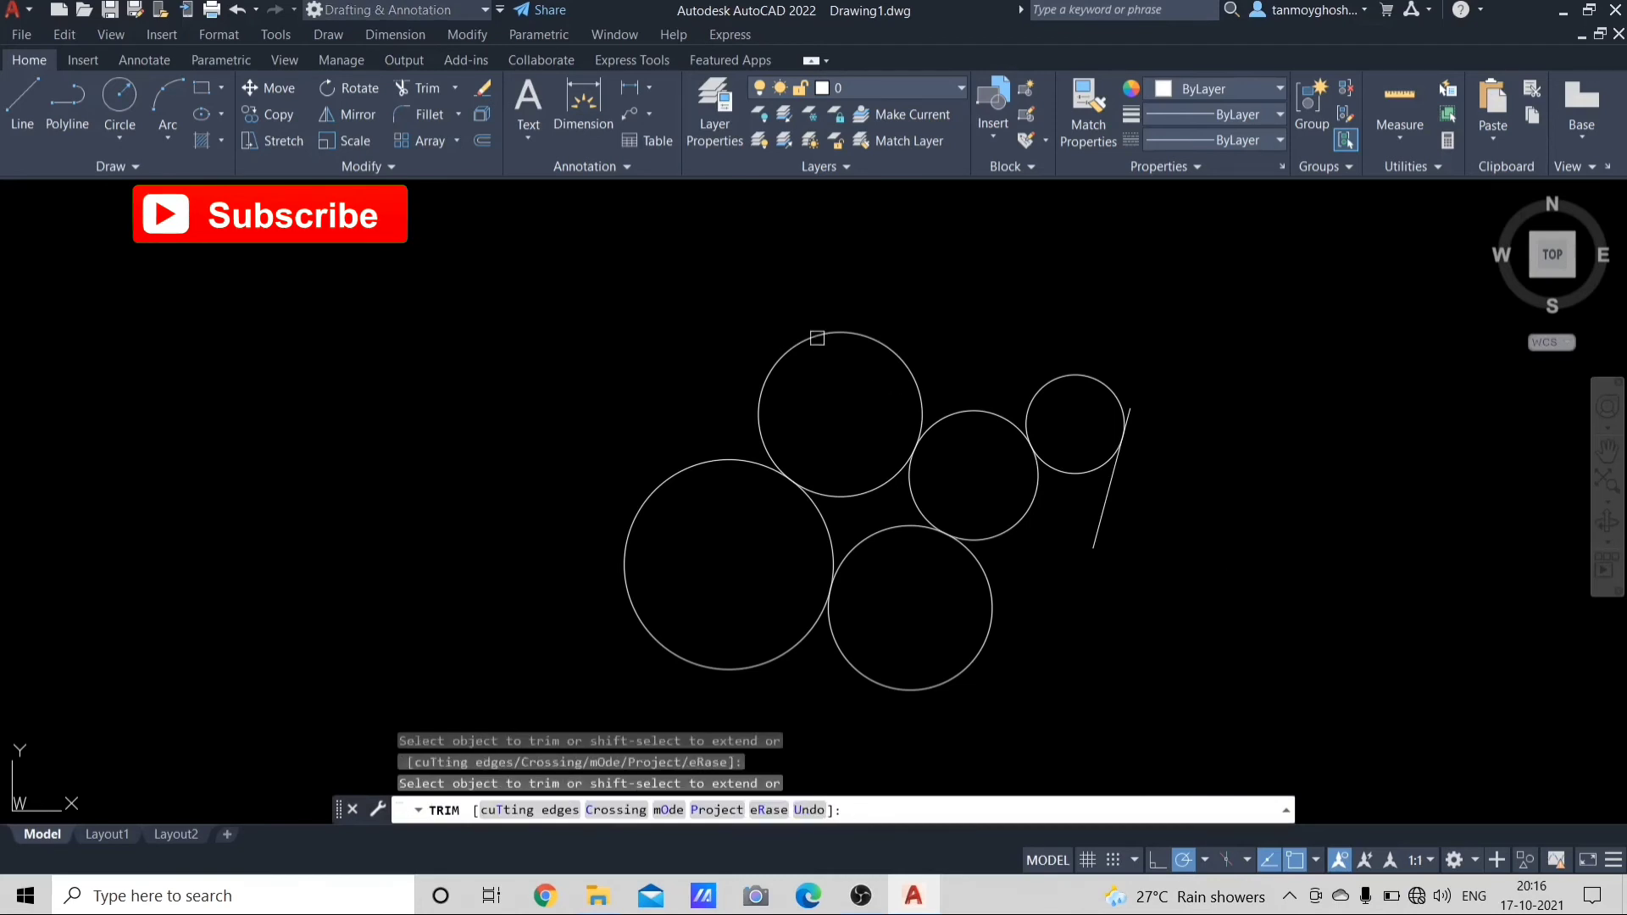
pyautogui.click(817, 338)
pyautogui.click(986, 629)
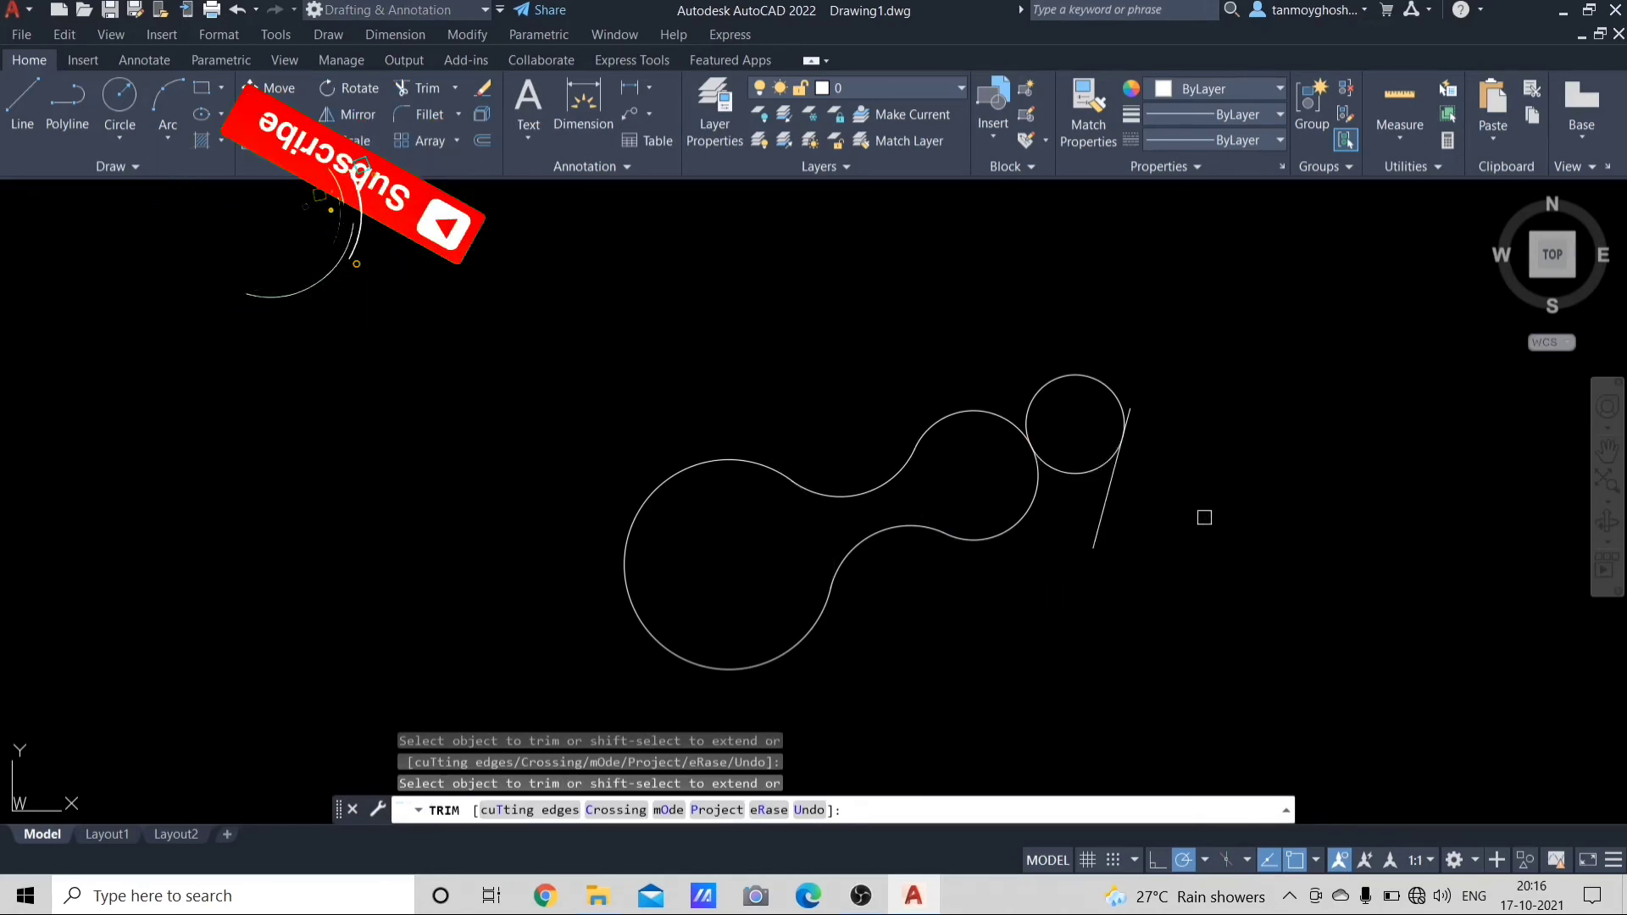
pyautogui.press('Escape')
pyautogui.press('Escape')
pyautogui.press('Escape')
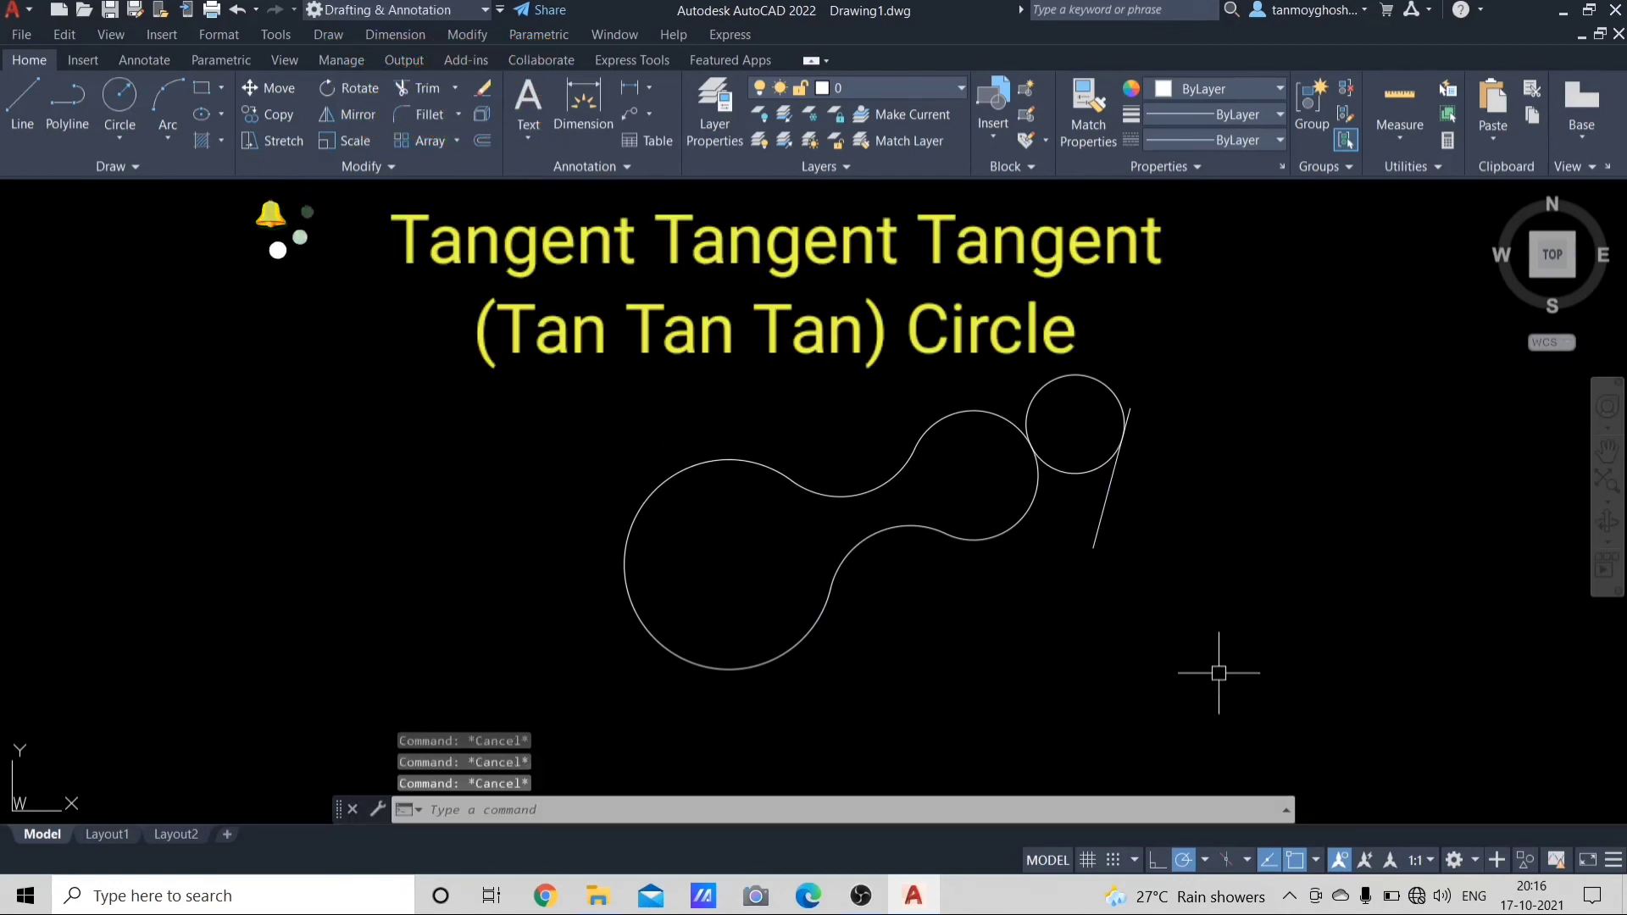
# Step: Erase everything in the drawing
pyautogui.hotkey('ctrl', 'a')
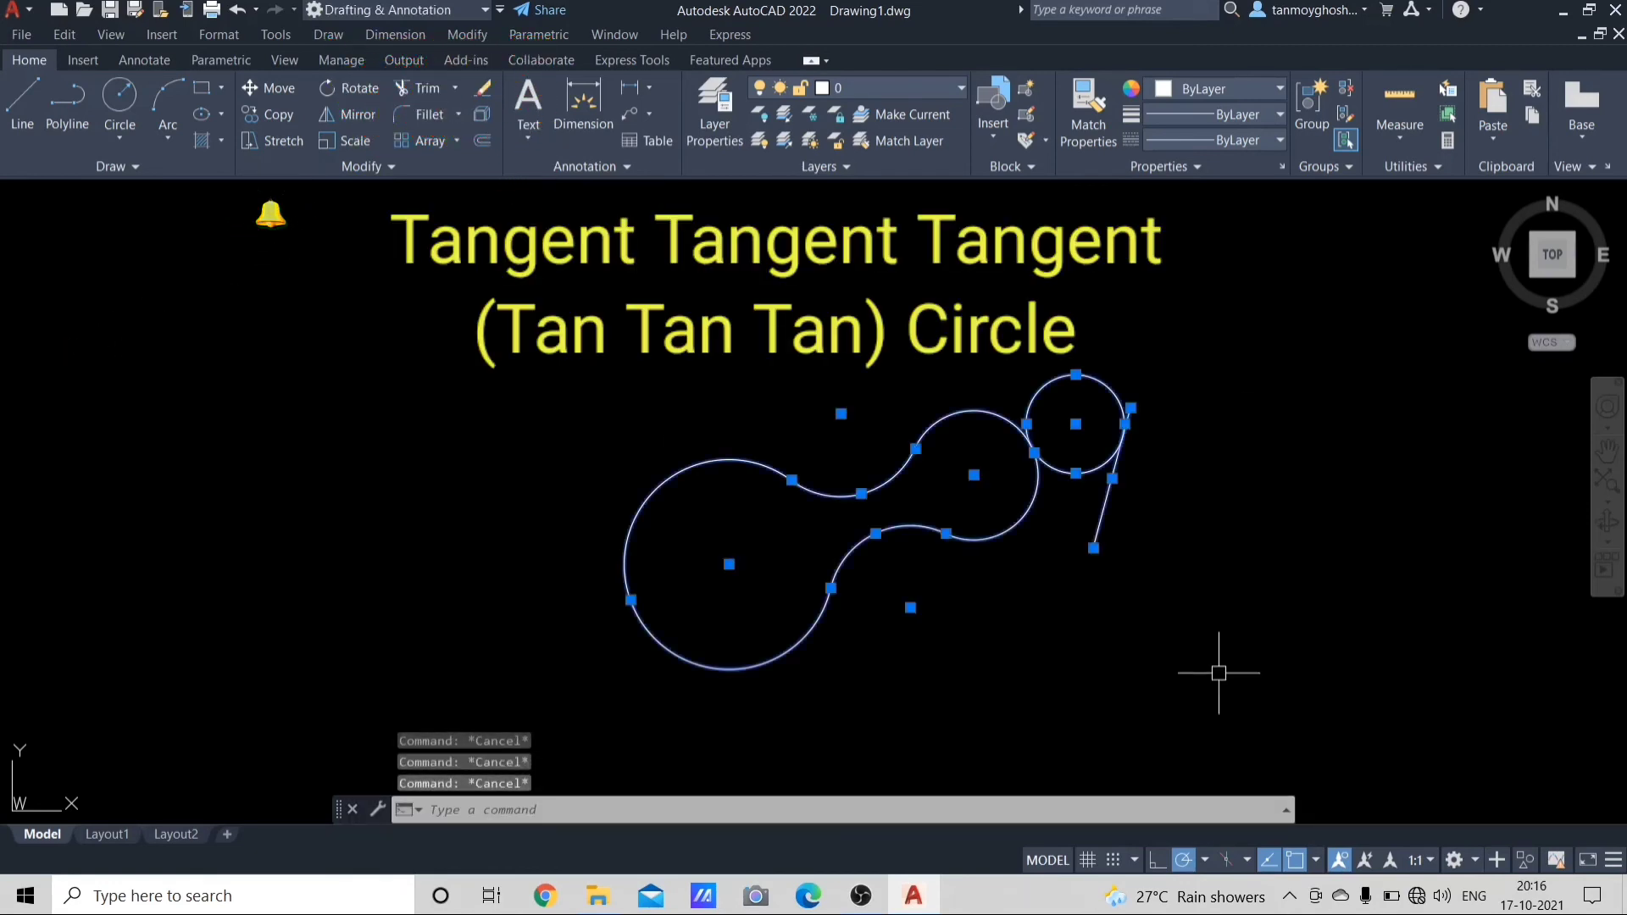
pyautogui.write('e')
pyautogui.press('Return')
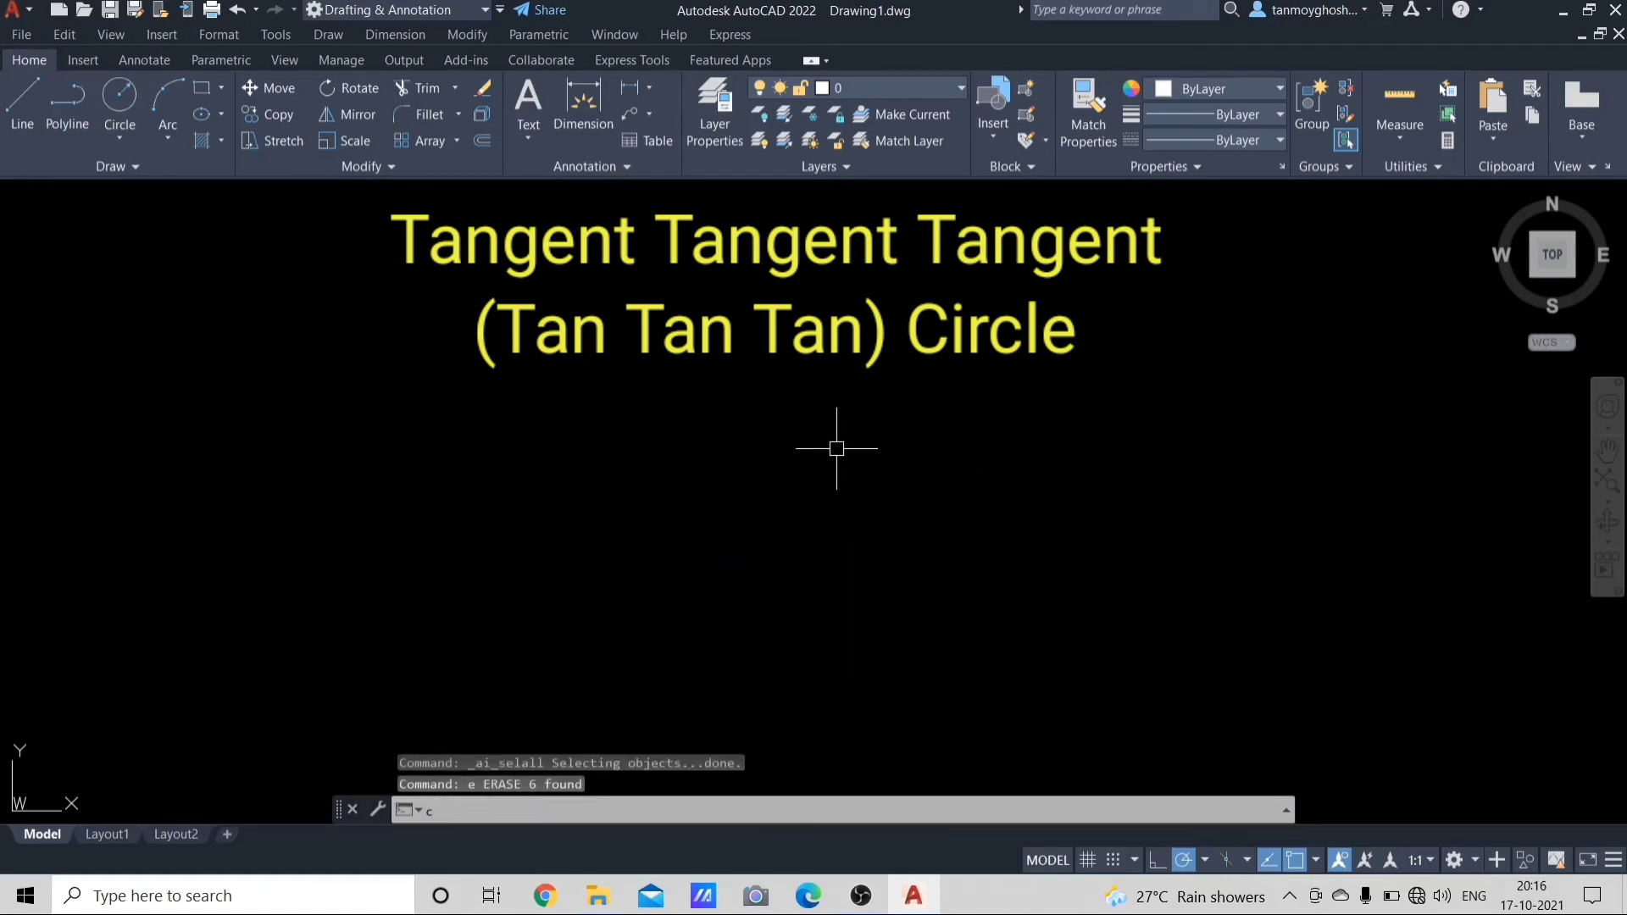
# Step: Draw a large left circle, a small circle above, and a large right circle
pyautogui.press('Return')
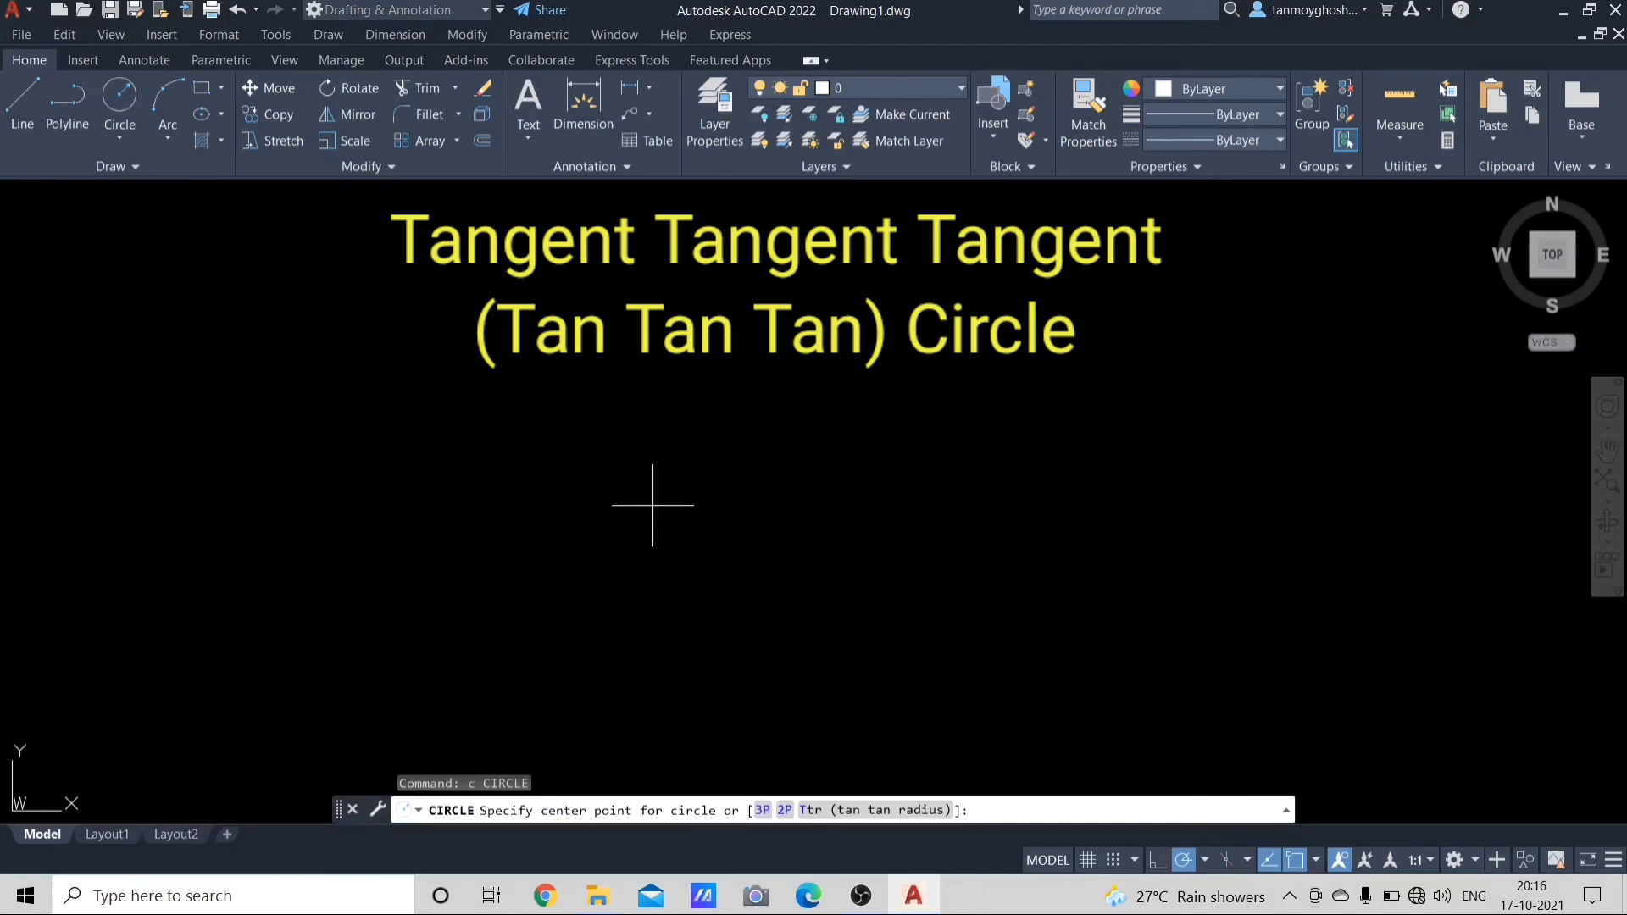
pyautogui.click(652, 506)
pyautogui.click(710, 532)
pyautogui.press('Return')
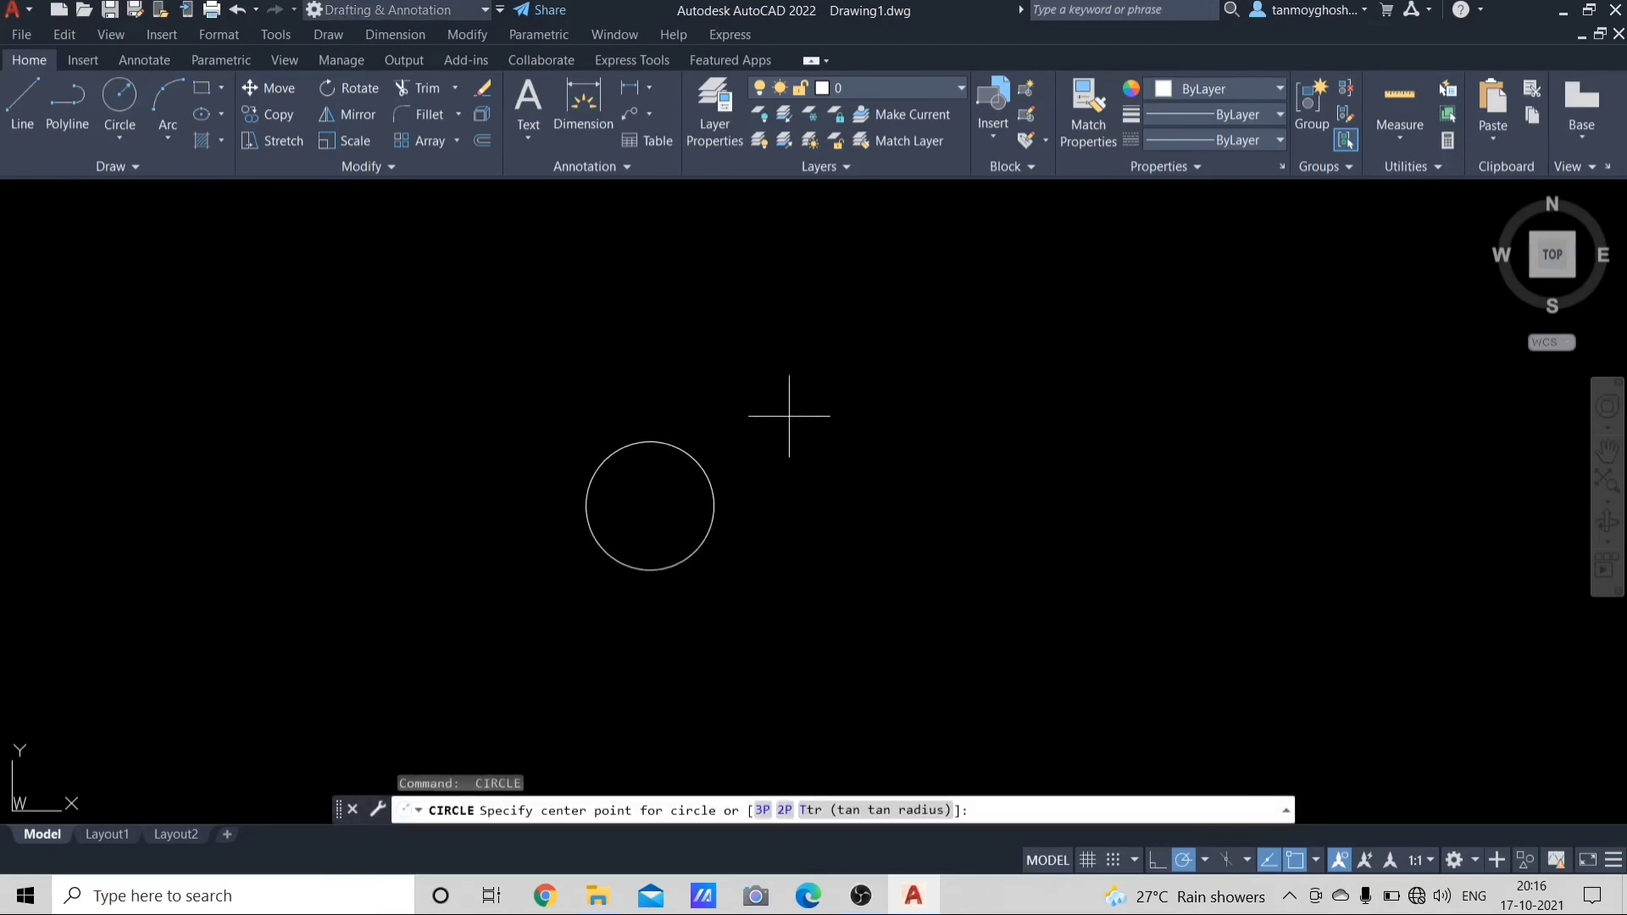
pyautogui.click(789, 416)
pyautogui.press('Return')
pyautogui.click(821, 544)
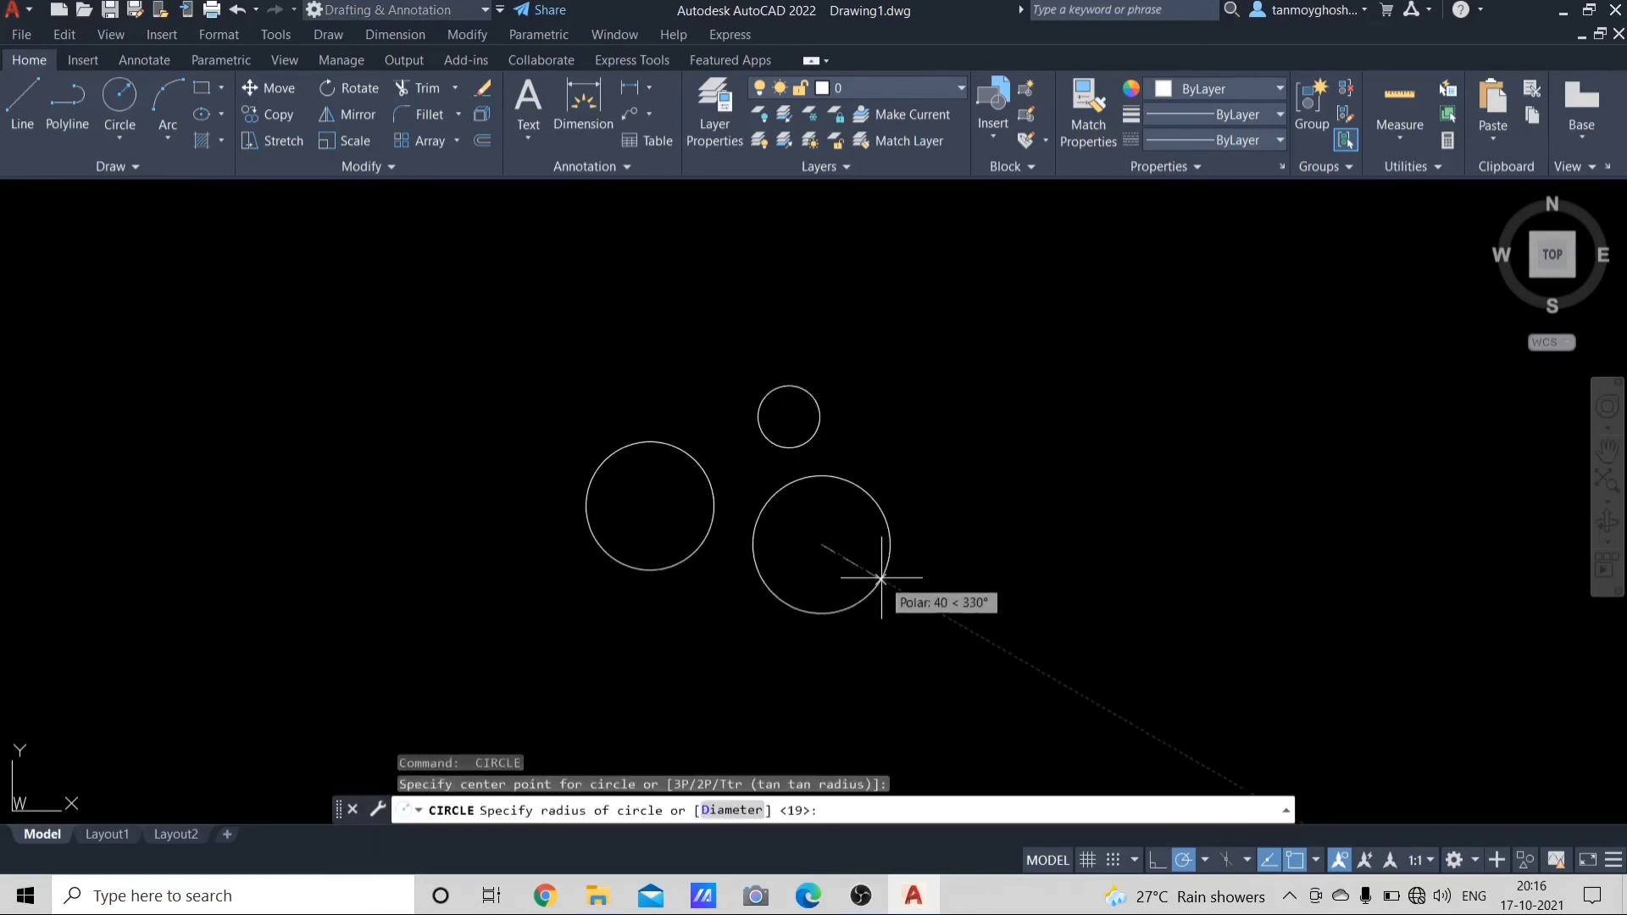
pyautogui.click(883, 579)
pyautogui.press('Escape')
pyautogui.press('Escape')
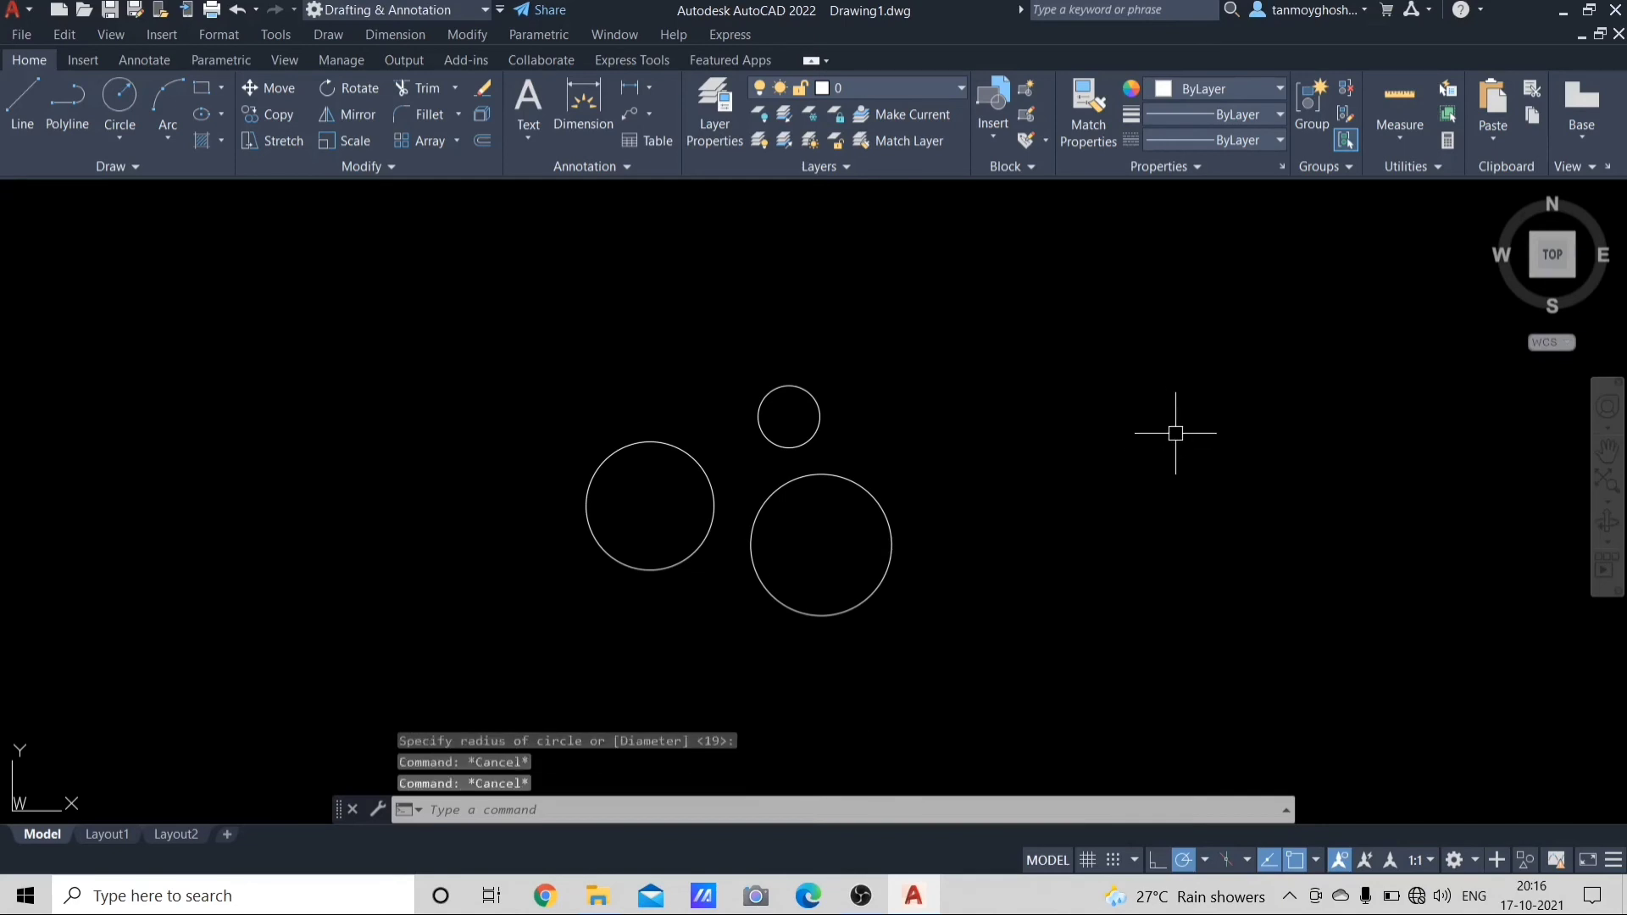
# Step: Draw a closed triangle with LINE to the right of the three circles
pyautogui.write('l')
pyautogui.press('Return')
pyautogui.click(1137, 408)
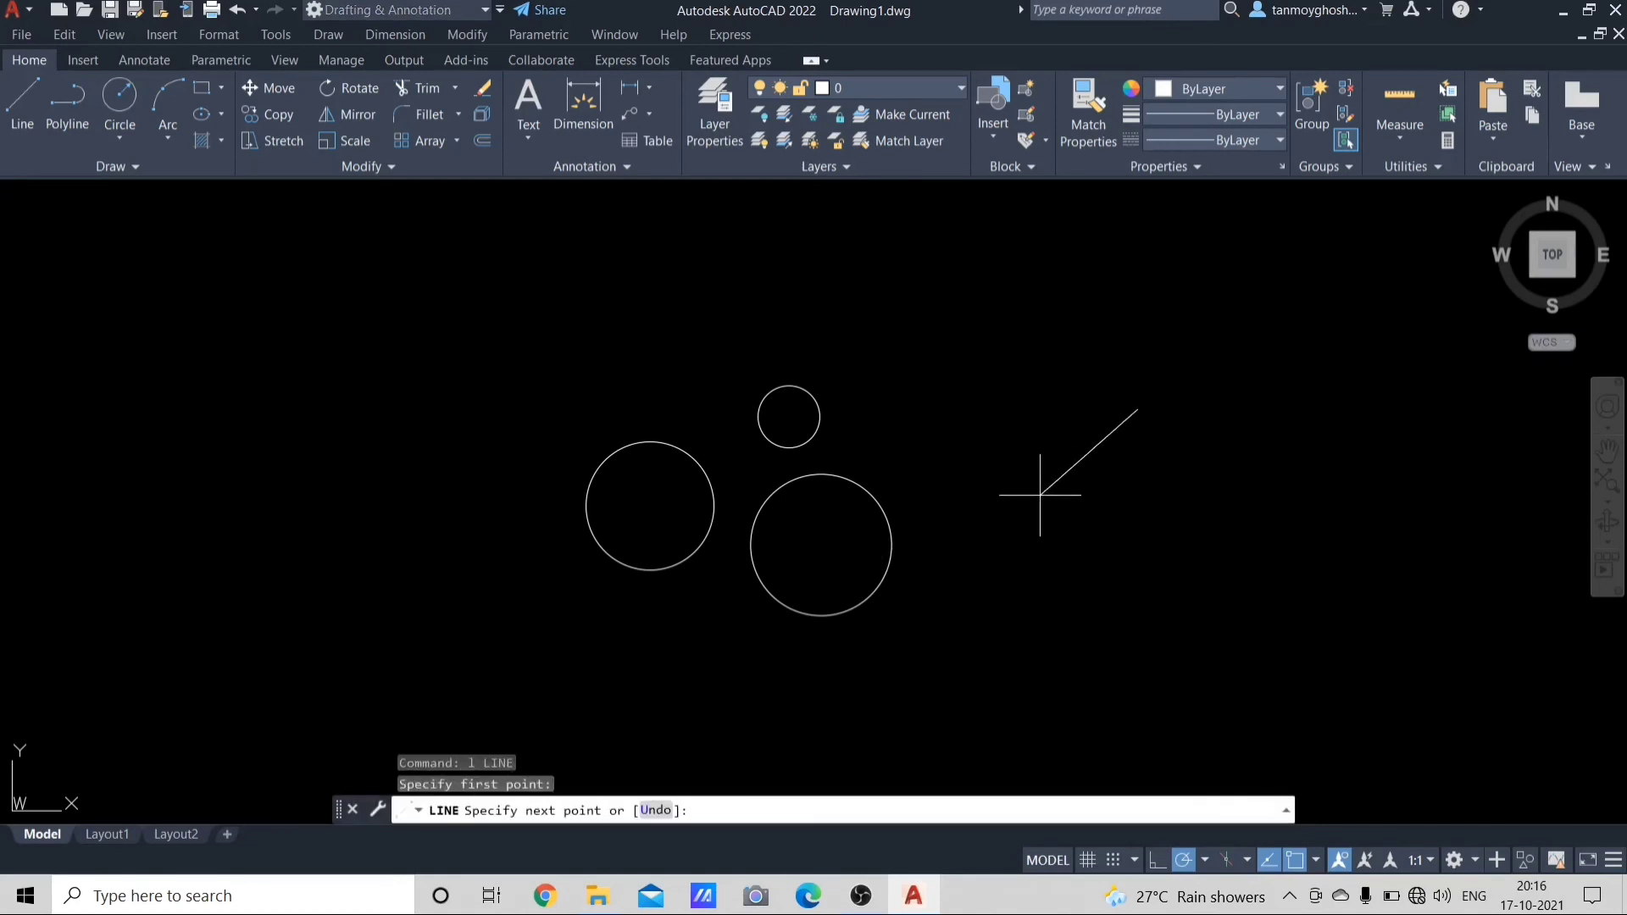
pyautogui.click(1034, 506)
pyautogui.click(1223, 506)
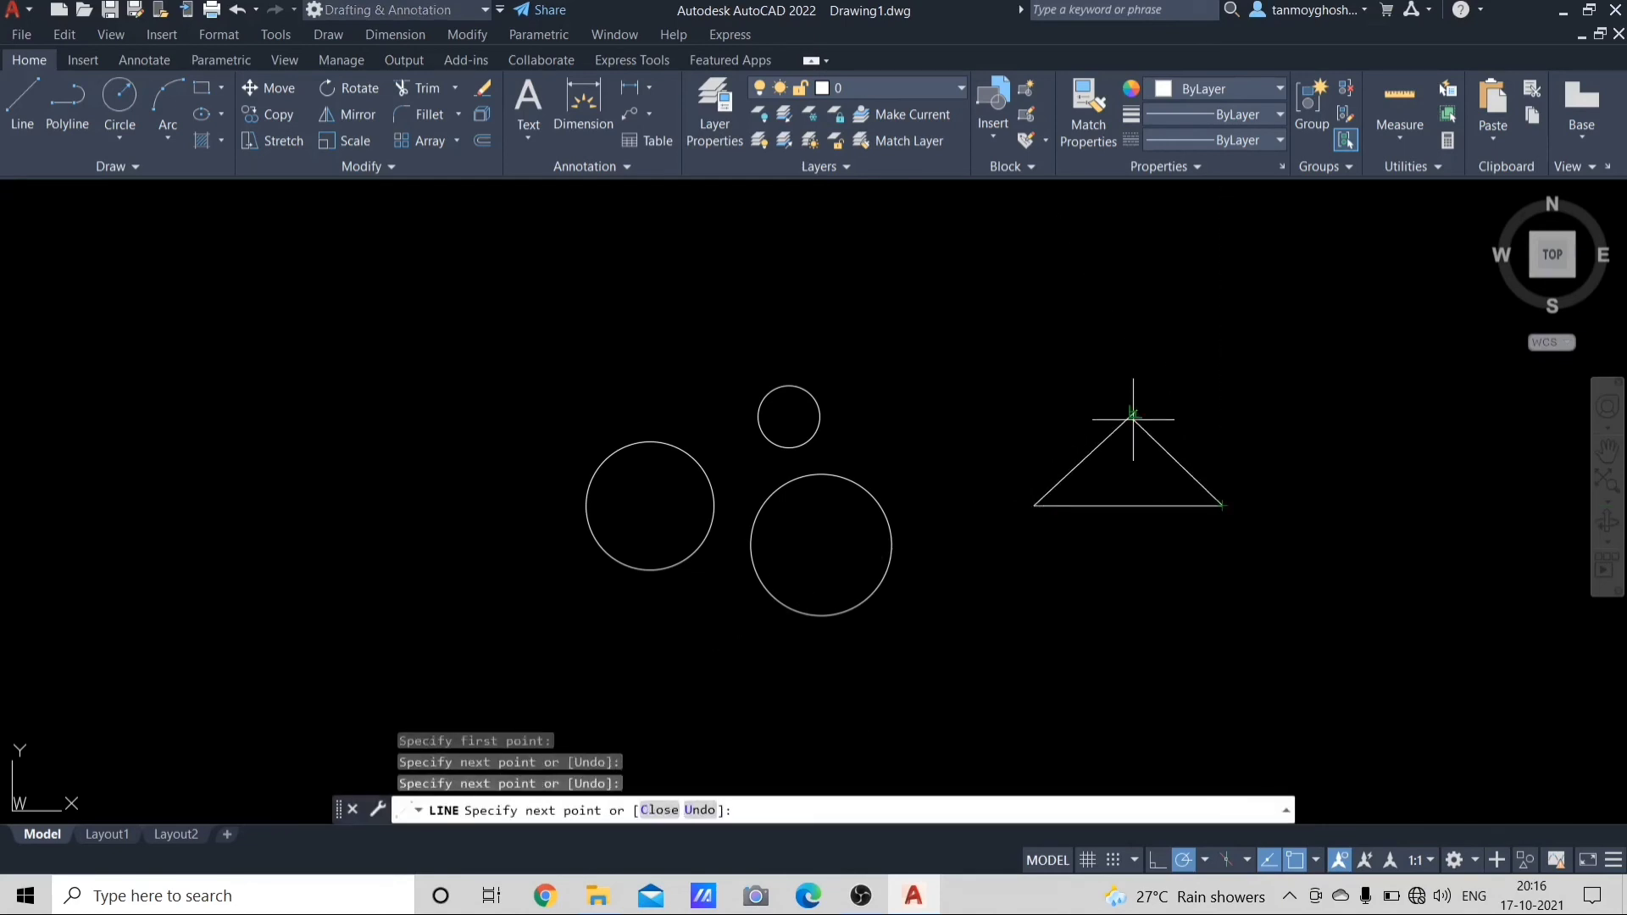
pyautogui.click(1136, 412)
pyautogui.press('Escape')
pyautogui.press('Escape')
pyautogui.press('Escape')
pyautogui.press('Escape')
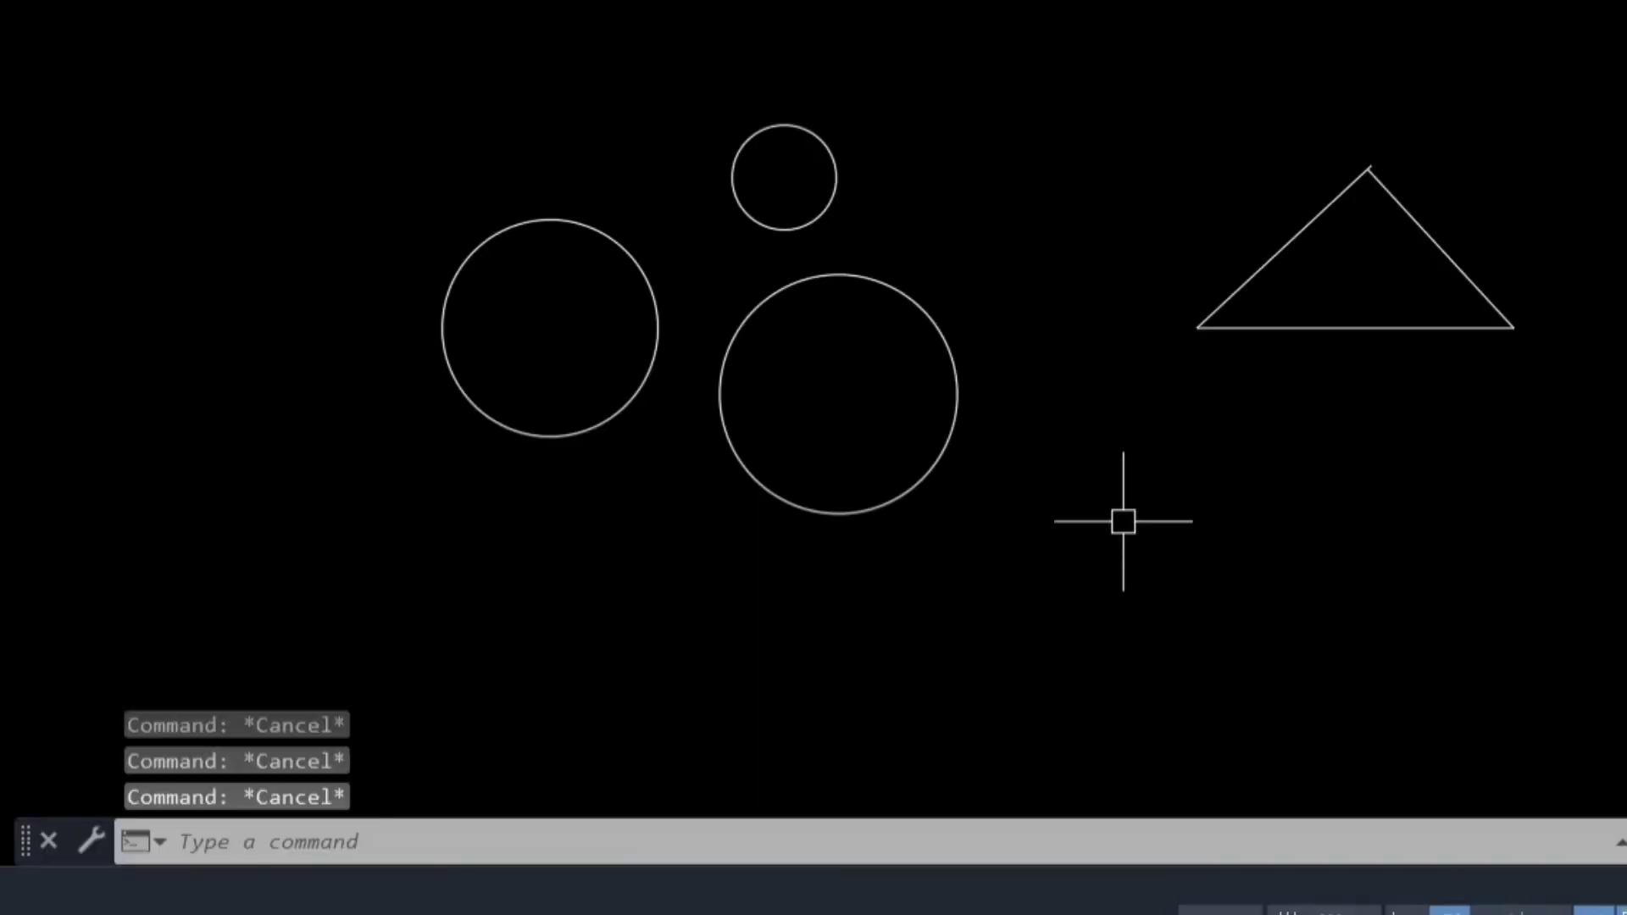
pyautogui.write('c')
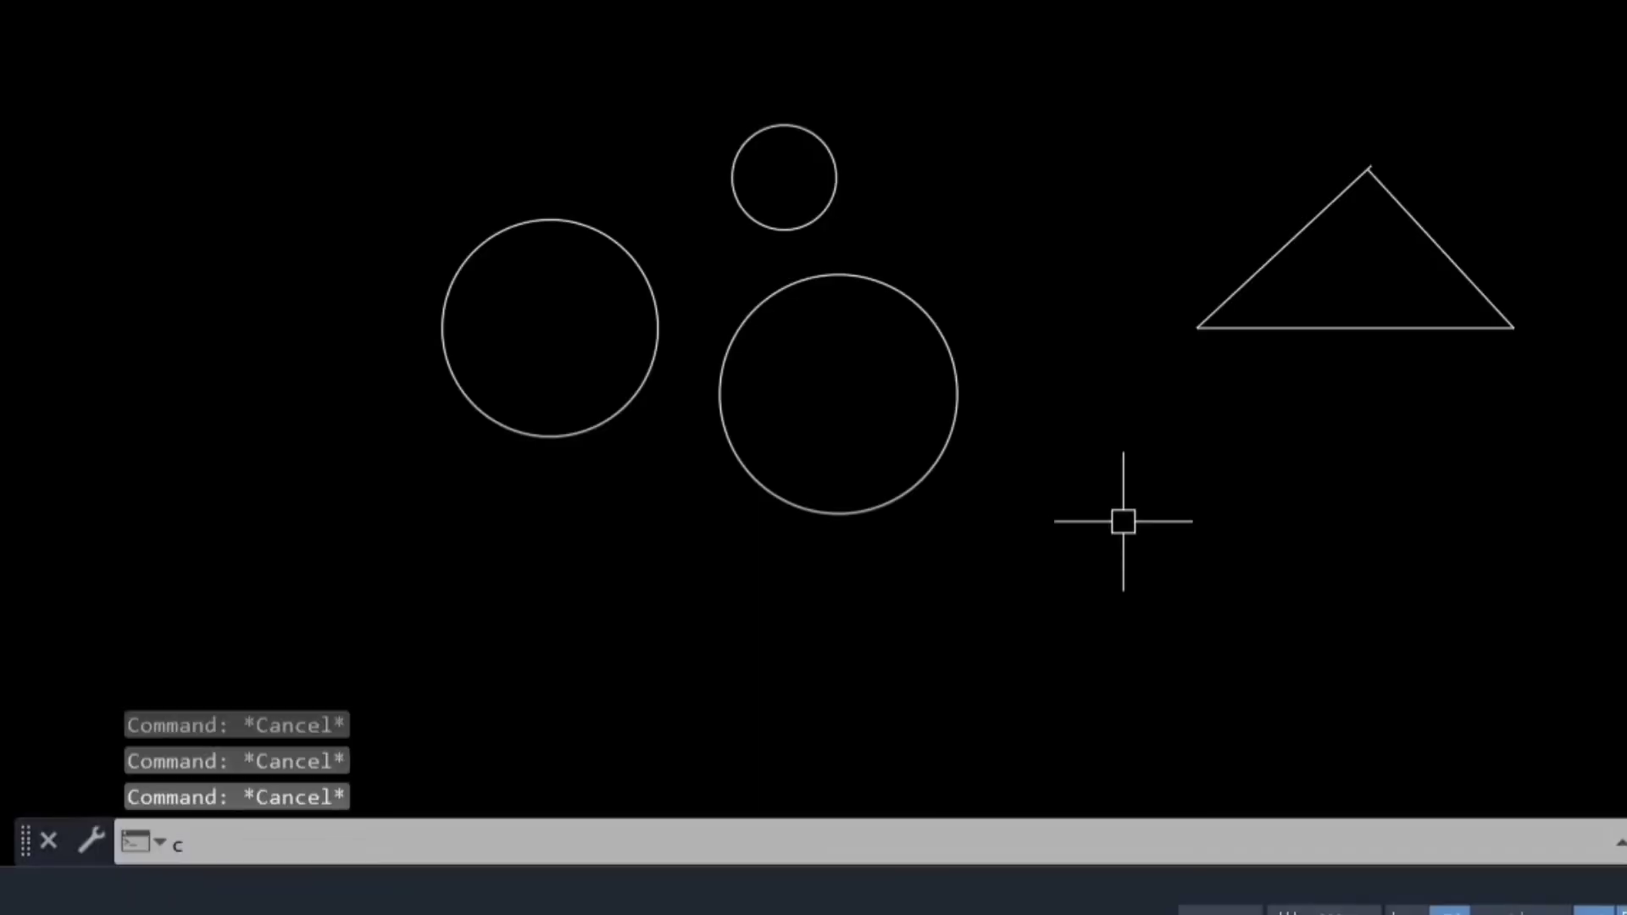
pyautogui.press('Return')
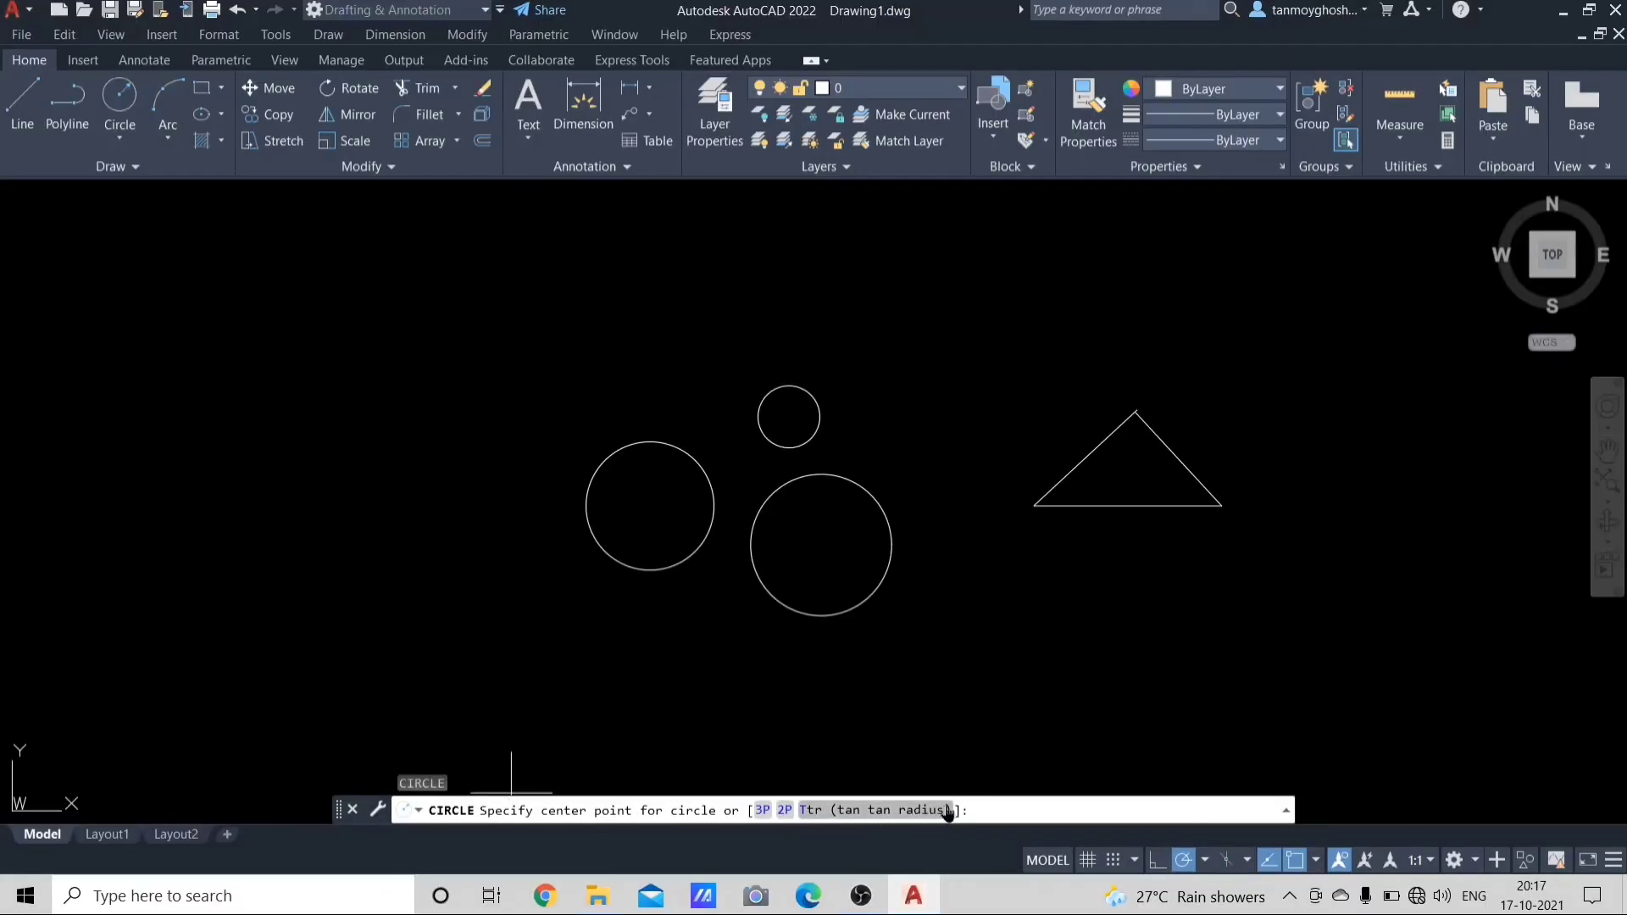
# Step: Cancel the pending prompt and choose the Tan, Tan, Tan method from the Circle dropdown
pyautogui.press('Escape')
pyautogui.press('Escape')
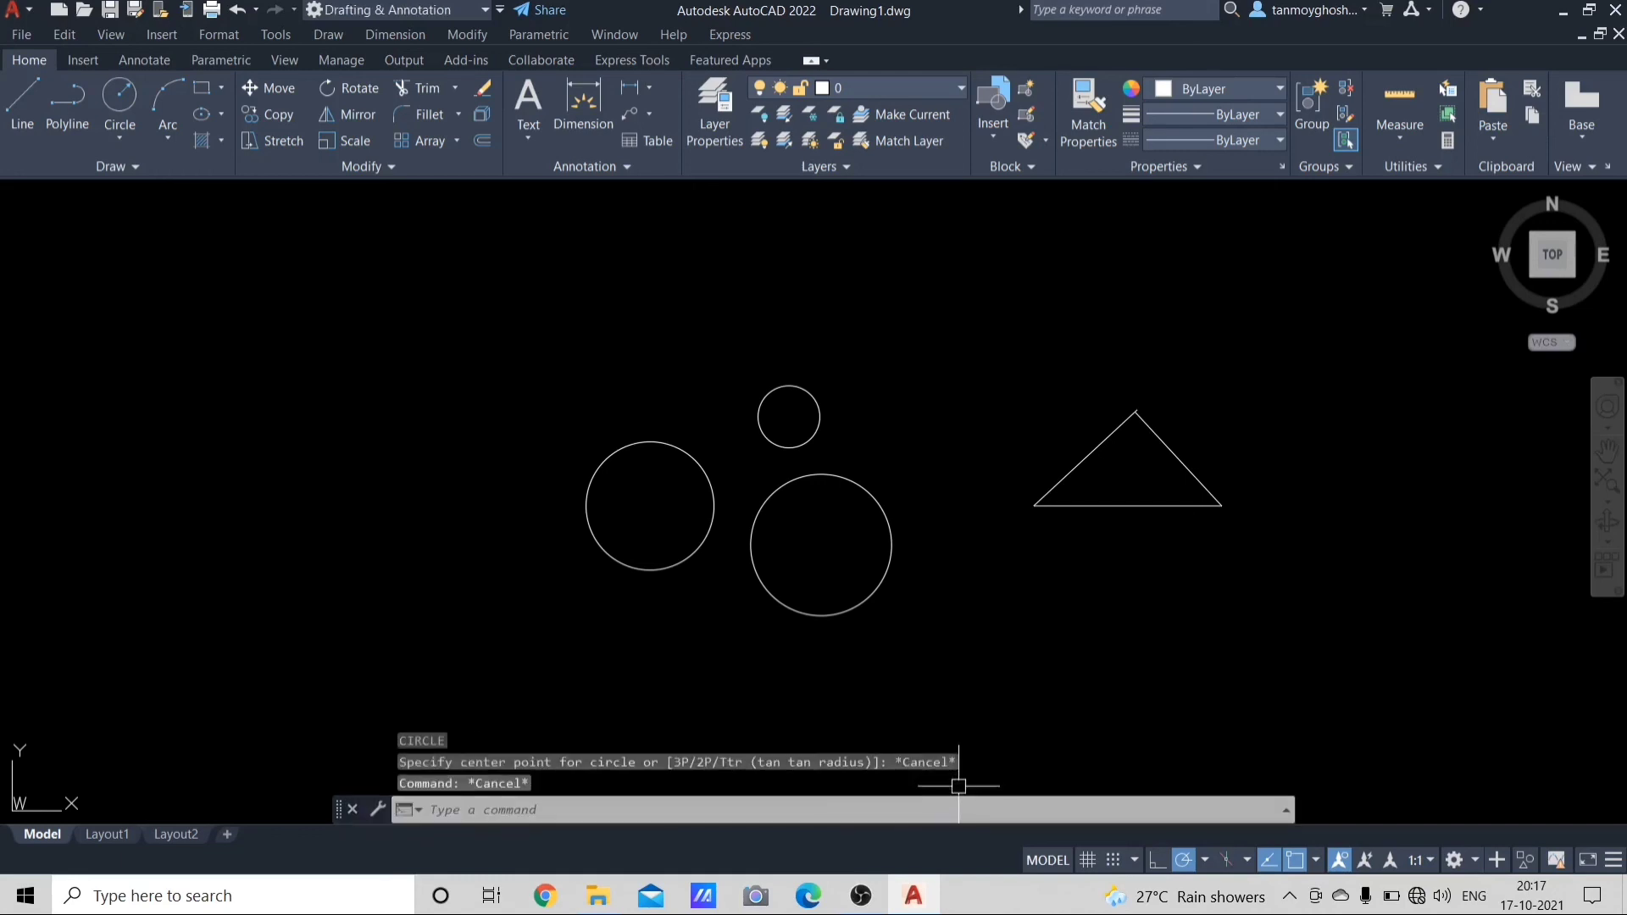
pyautogui.press('Escape')
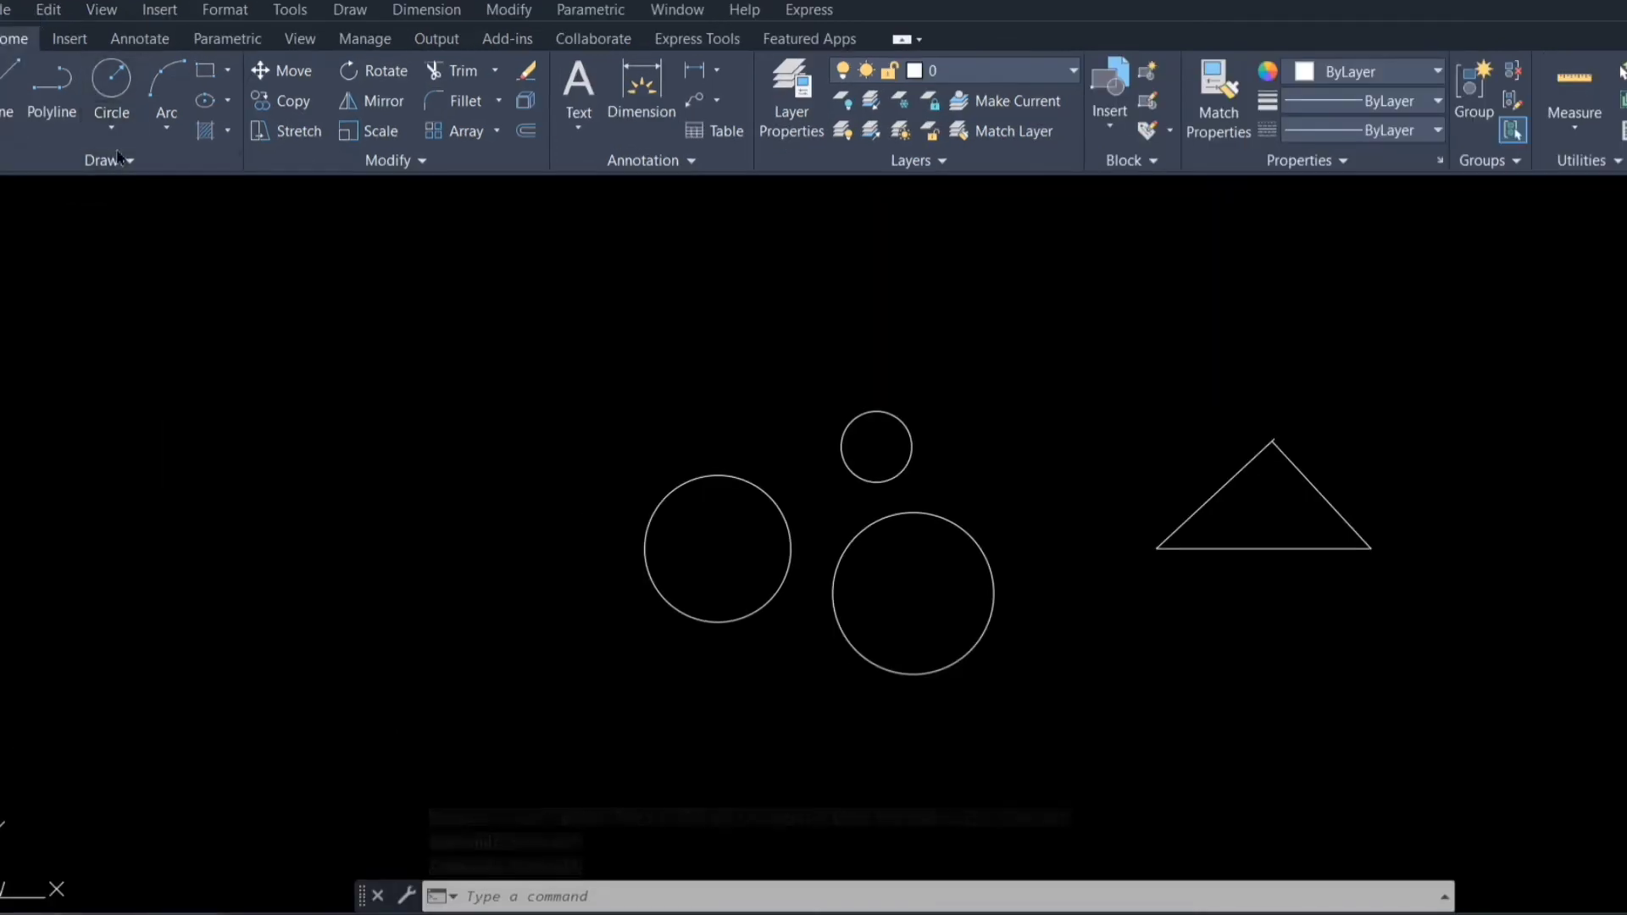
pyautogui.click(114, 132)
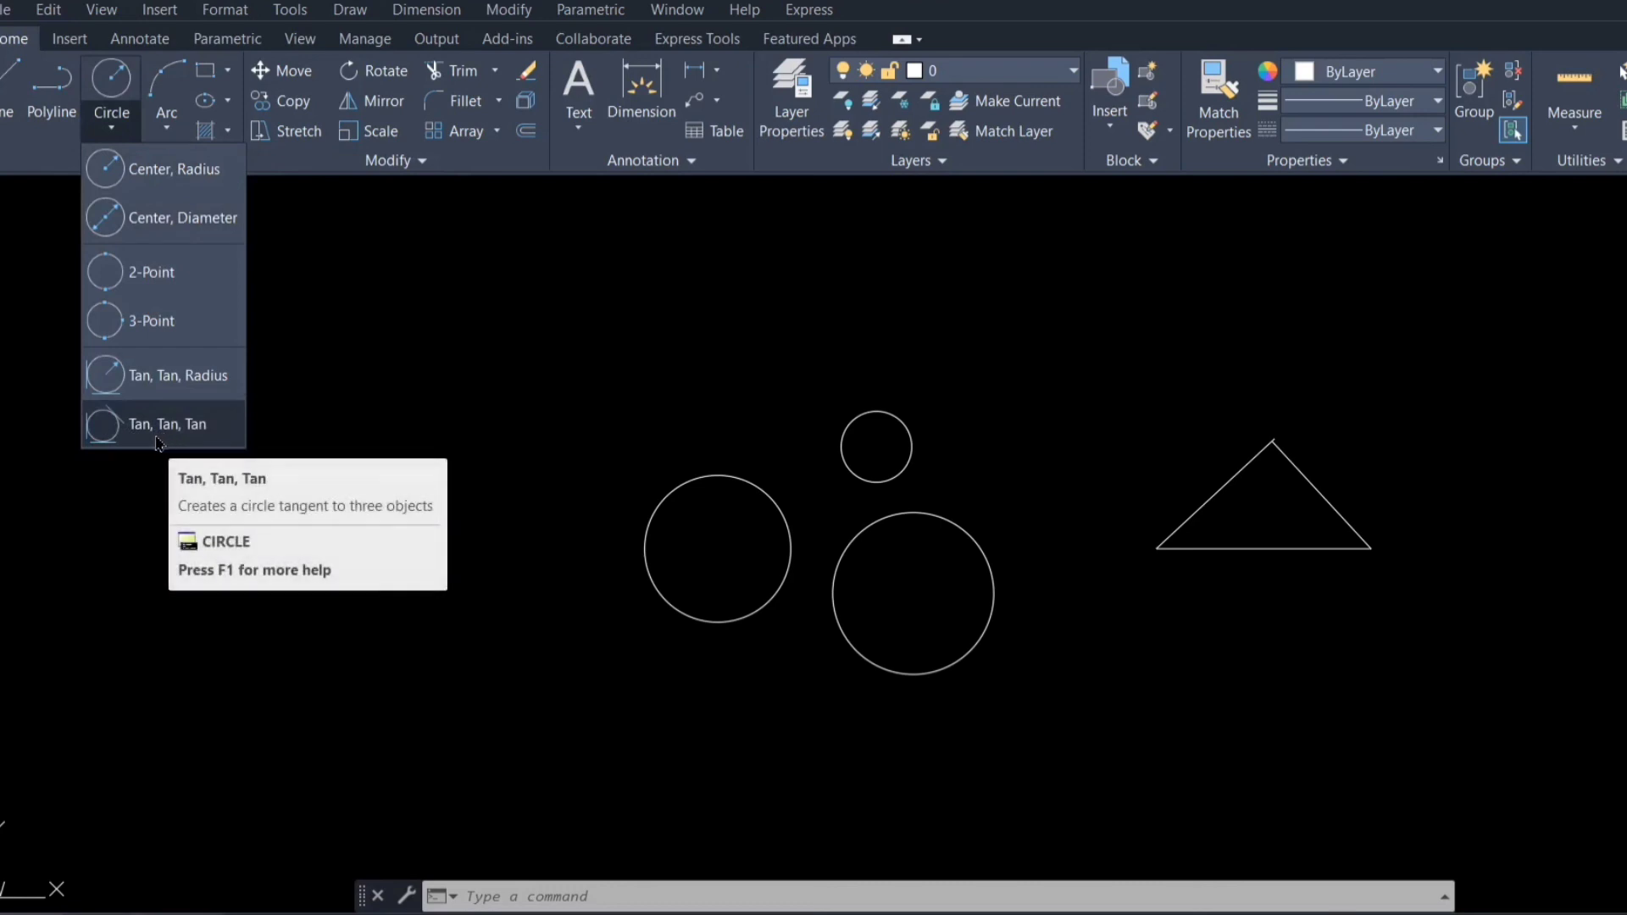
pyautogui.moveTo(166, 424)
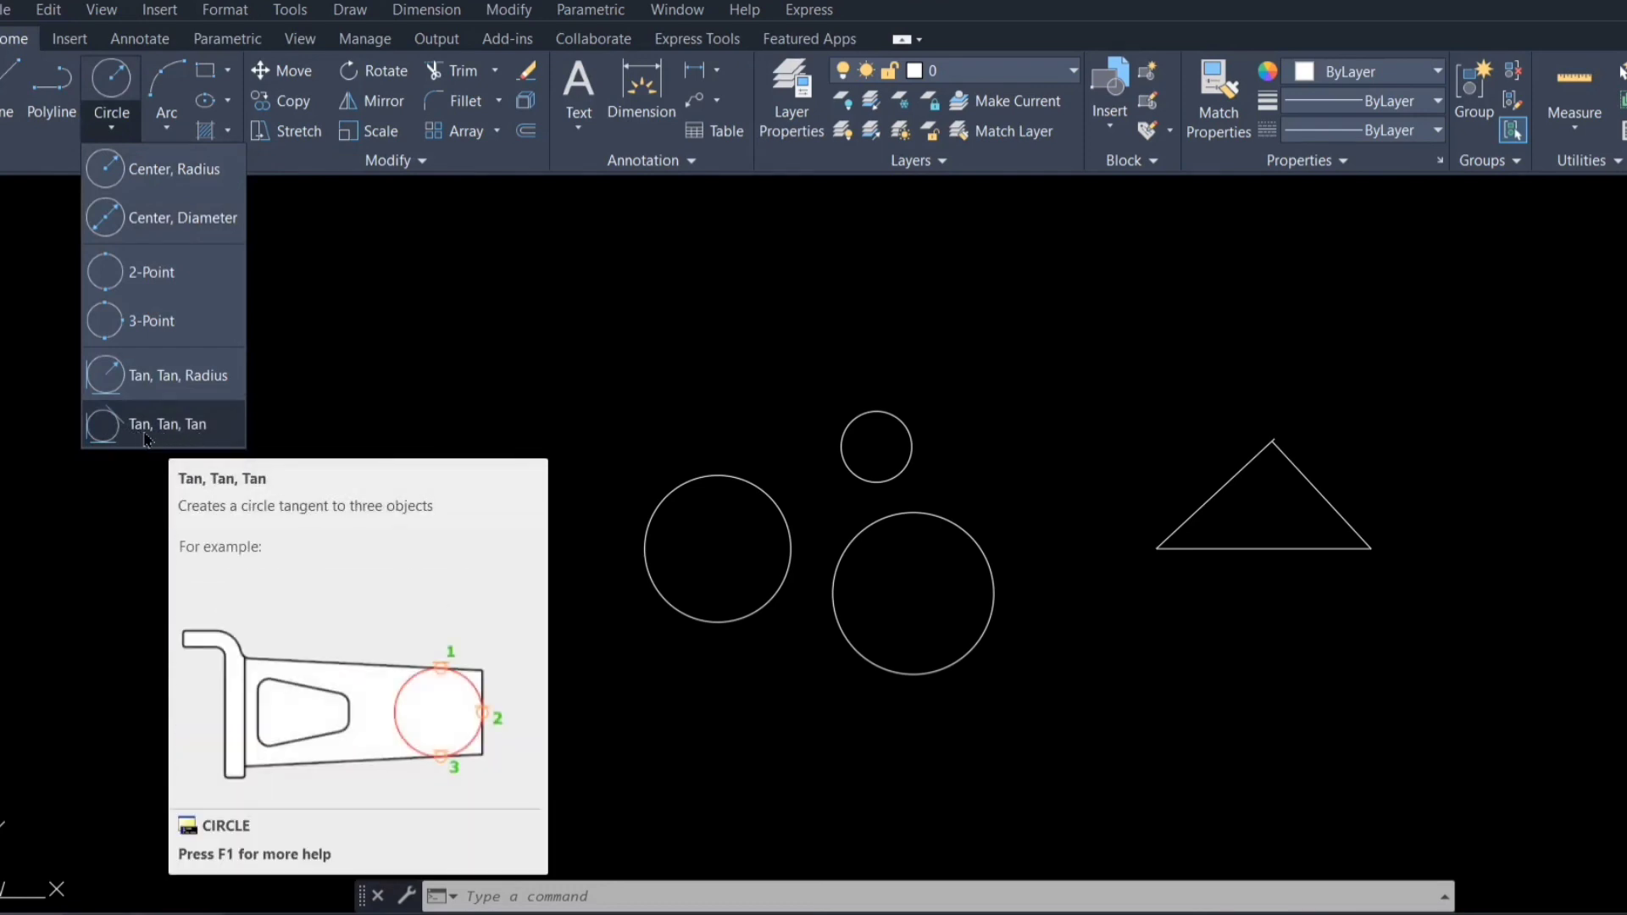
pyautogui.click(140, 432)
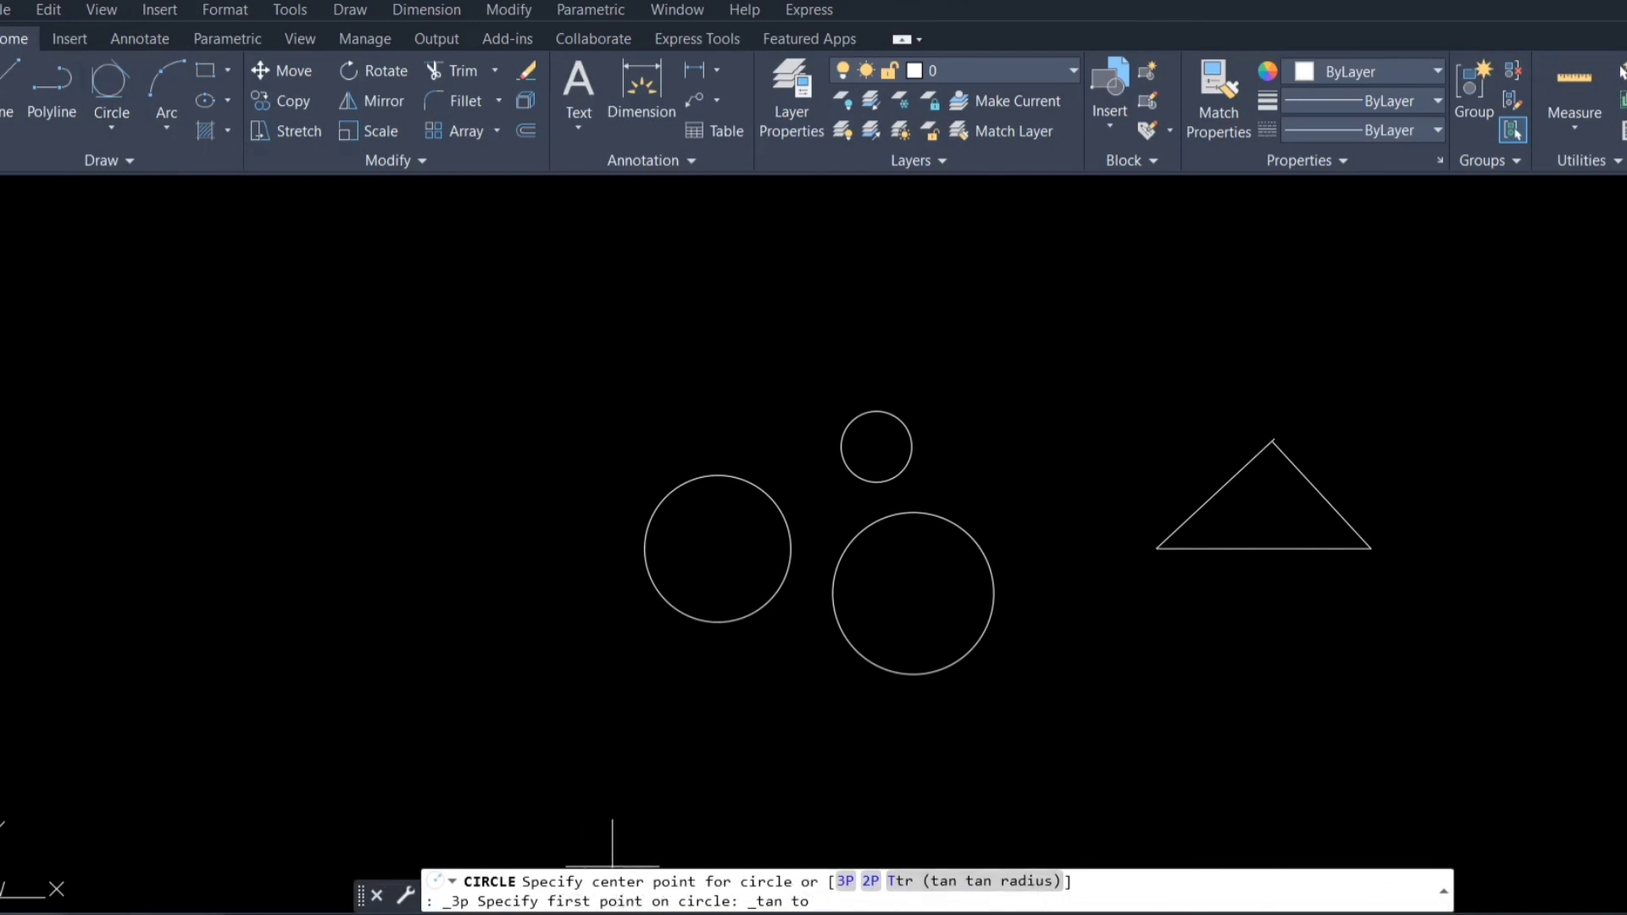
# Step: Inscribe a circle tangent to the triangle's left side, right side and base
pyautogui.click(1220, 493)
pyautogui.click(1320, 496)
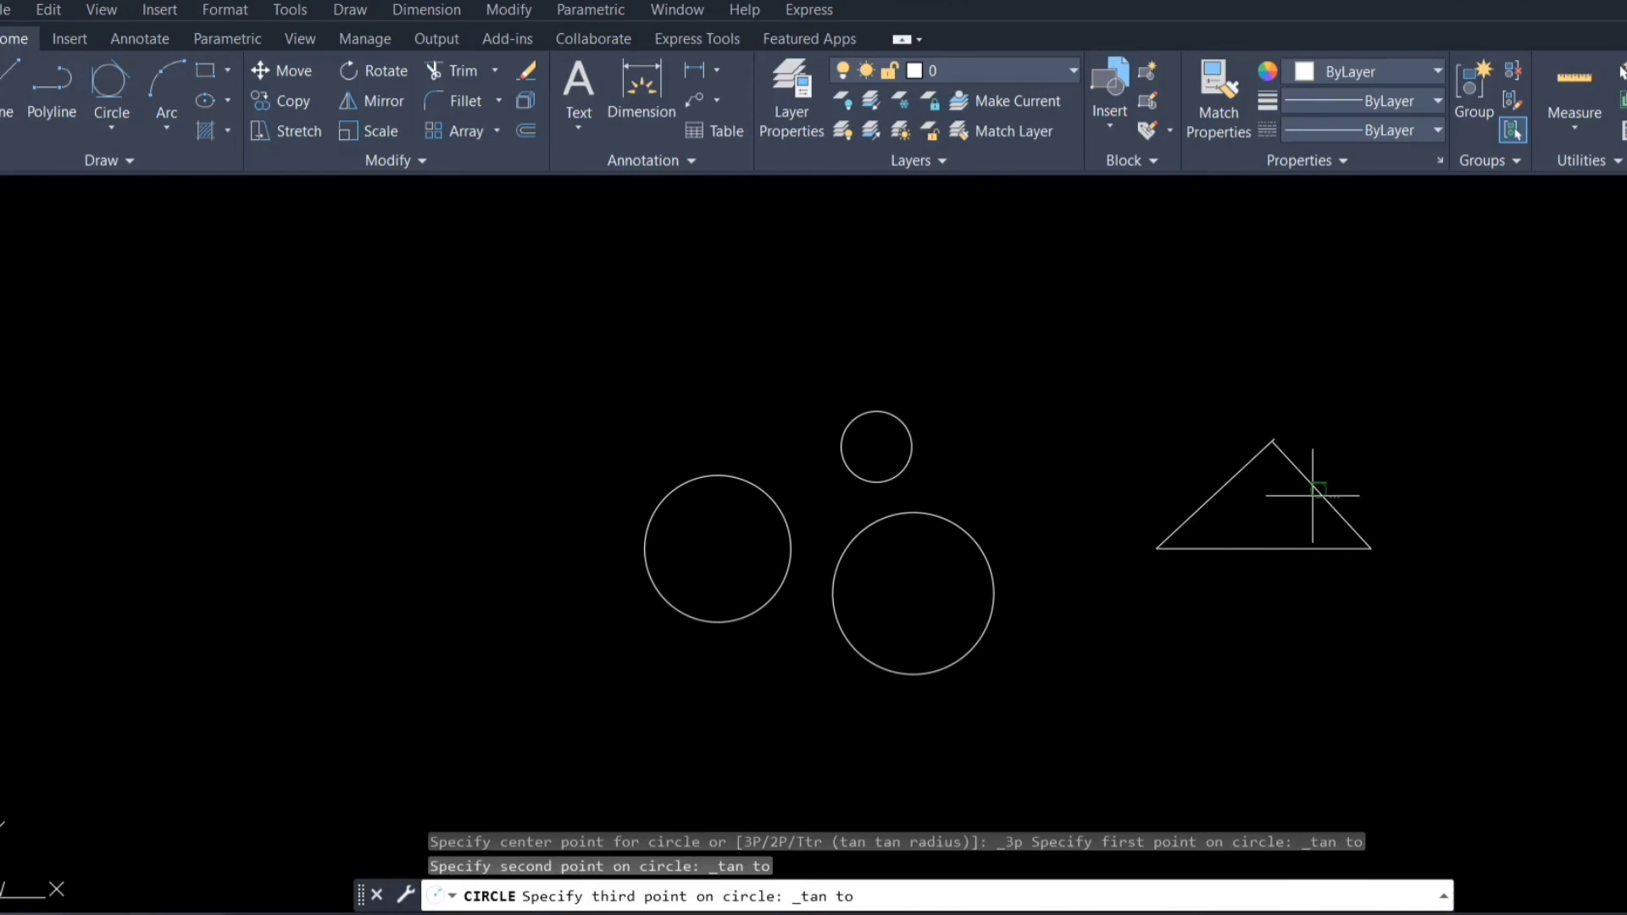
pyautogui.click(1267, 546)
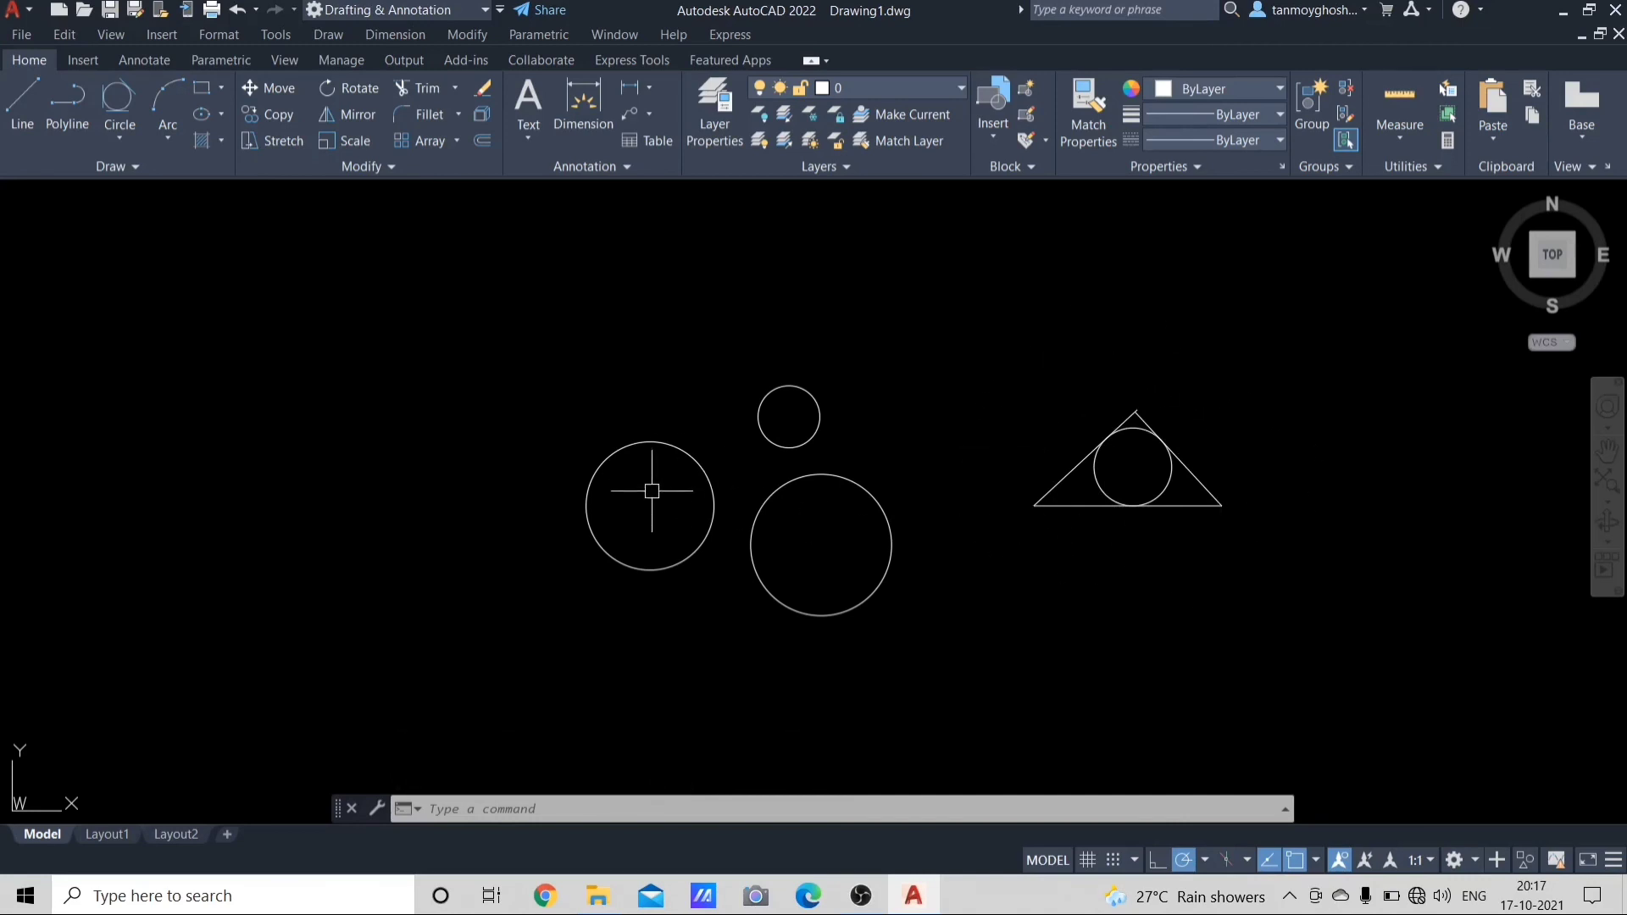
pyautogui.click(117, 144)
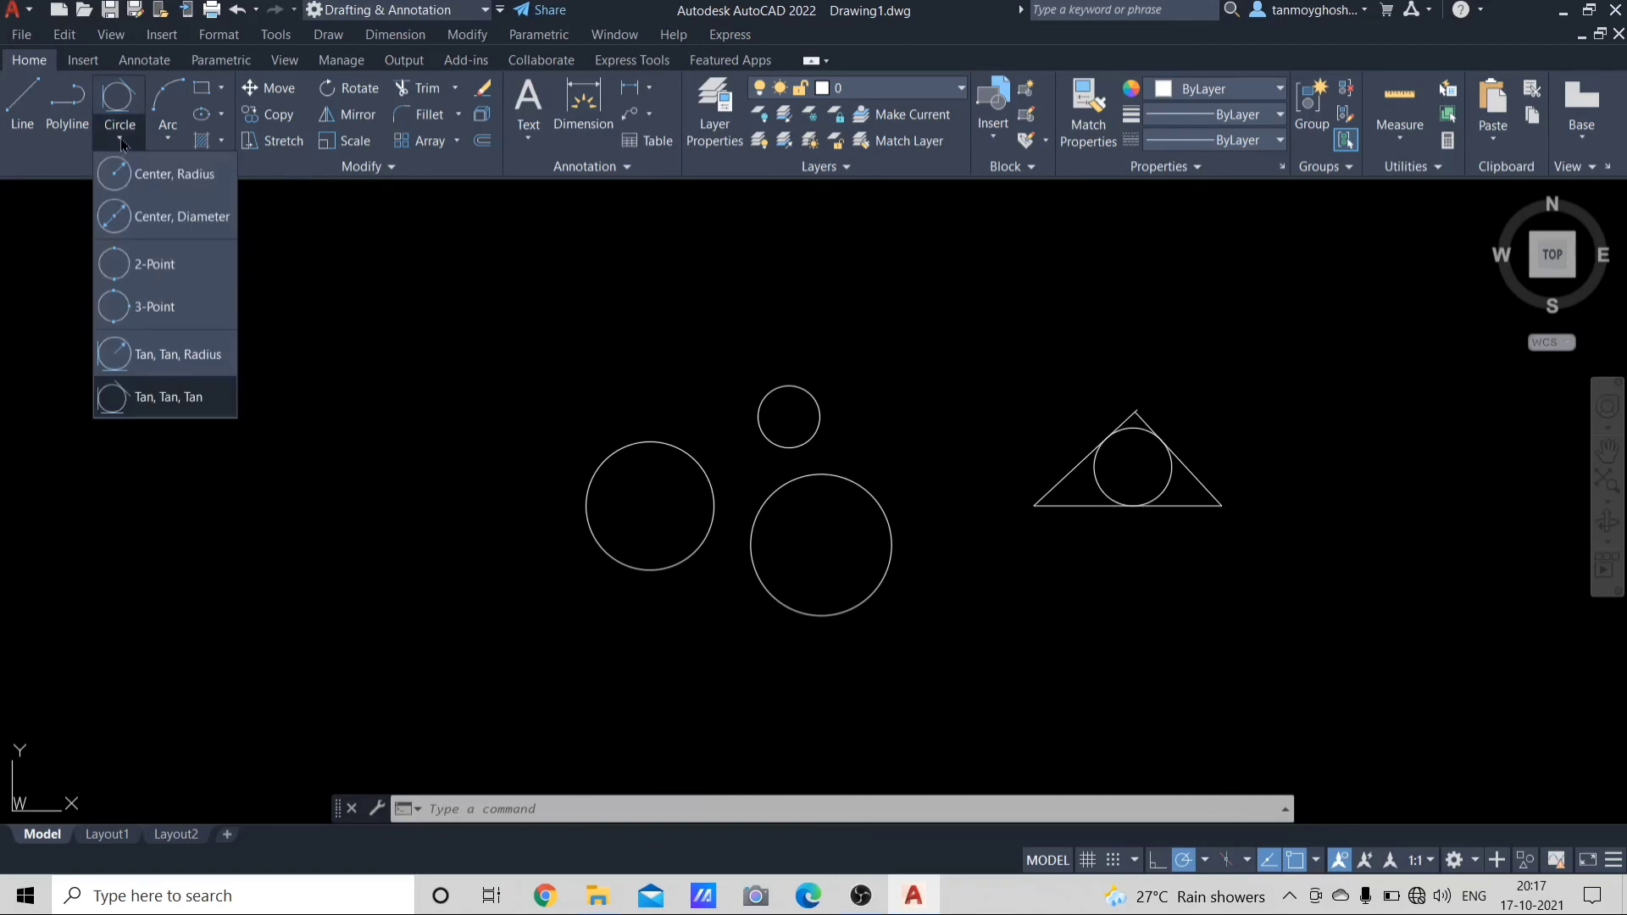
# Step: Draw a Tan, Tan, Tan circle touching the small top, left and lower right circles
pyautogui.click(167, 398)
pyautogui.click(709, 479)
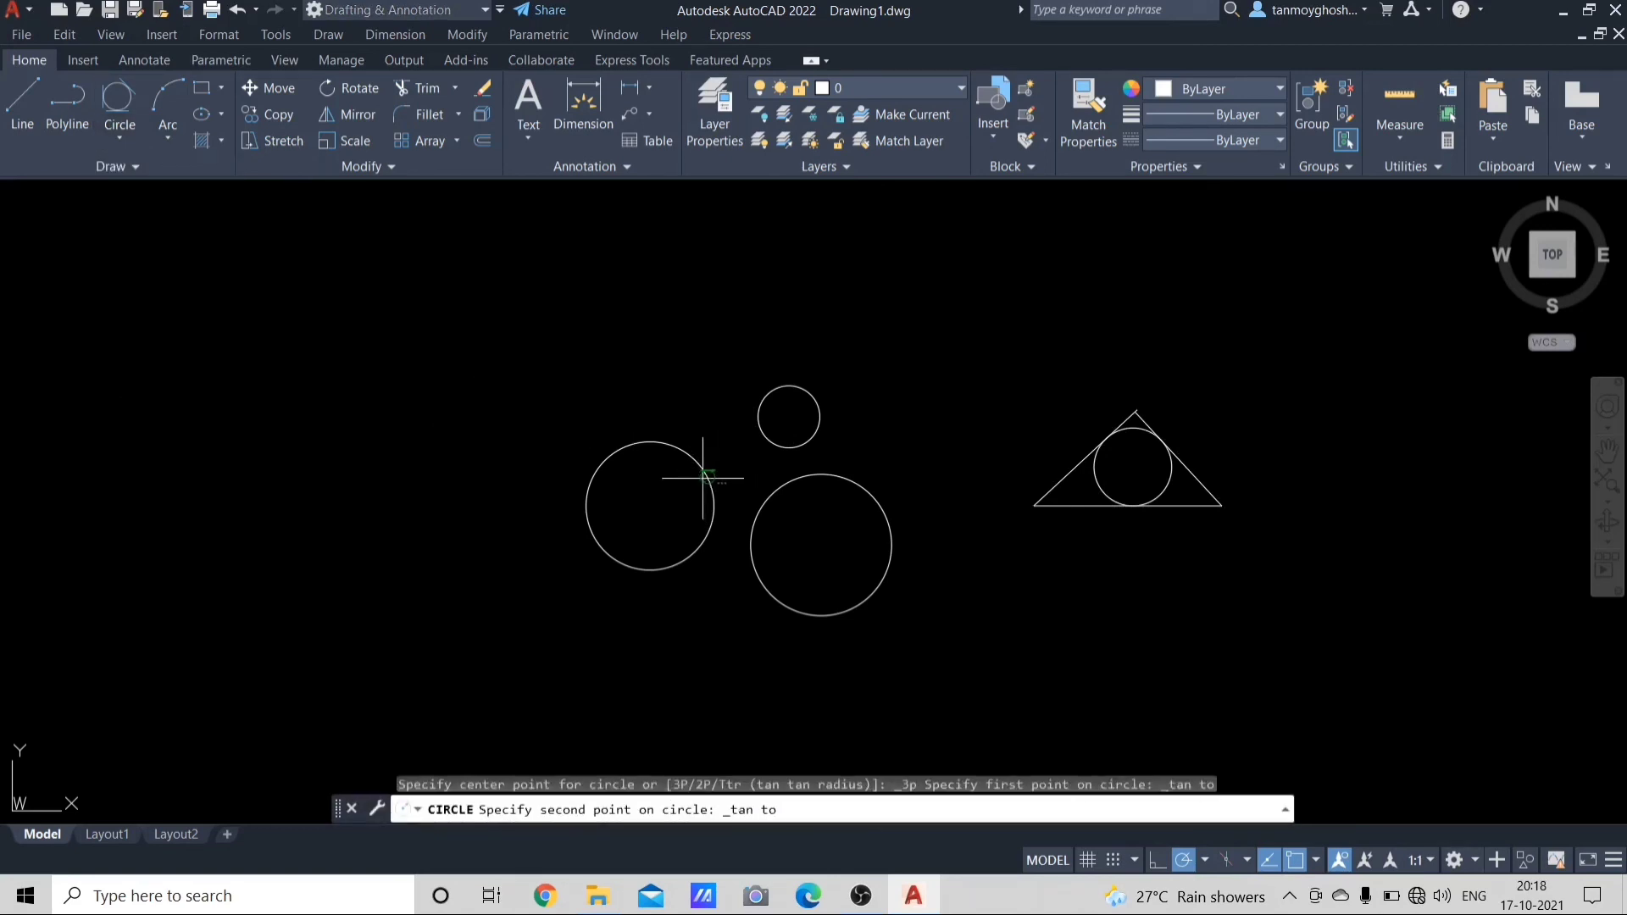
pyautogui.click(770, 444)
pyautogui.click(780, 480)
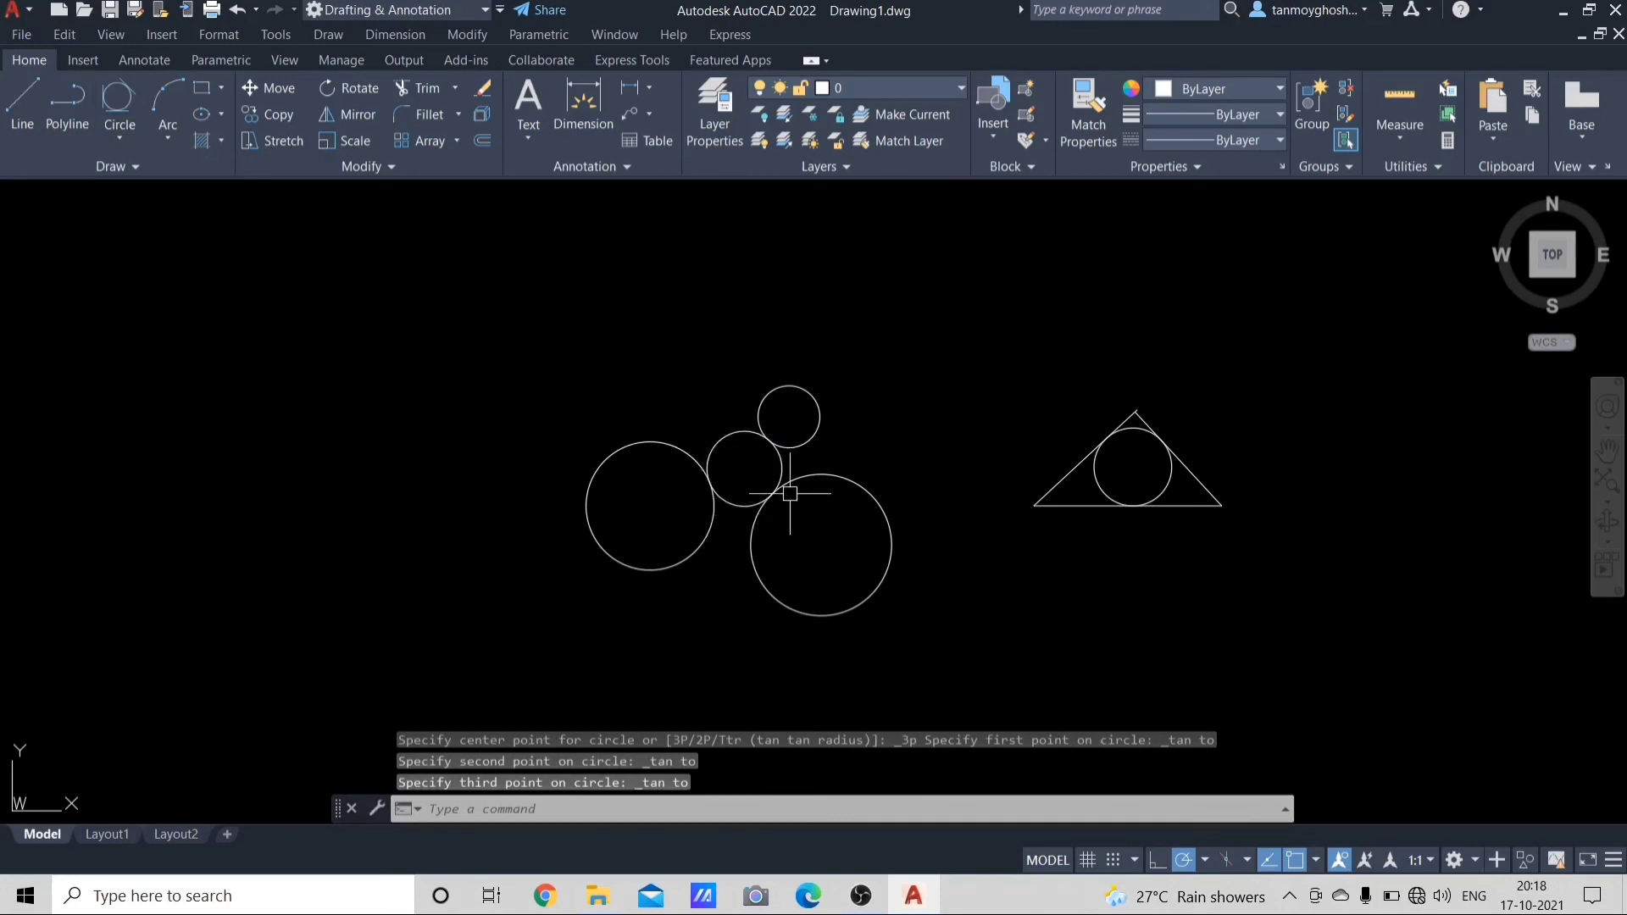
pyautogui.click(746, 432)
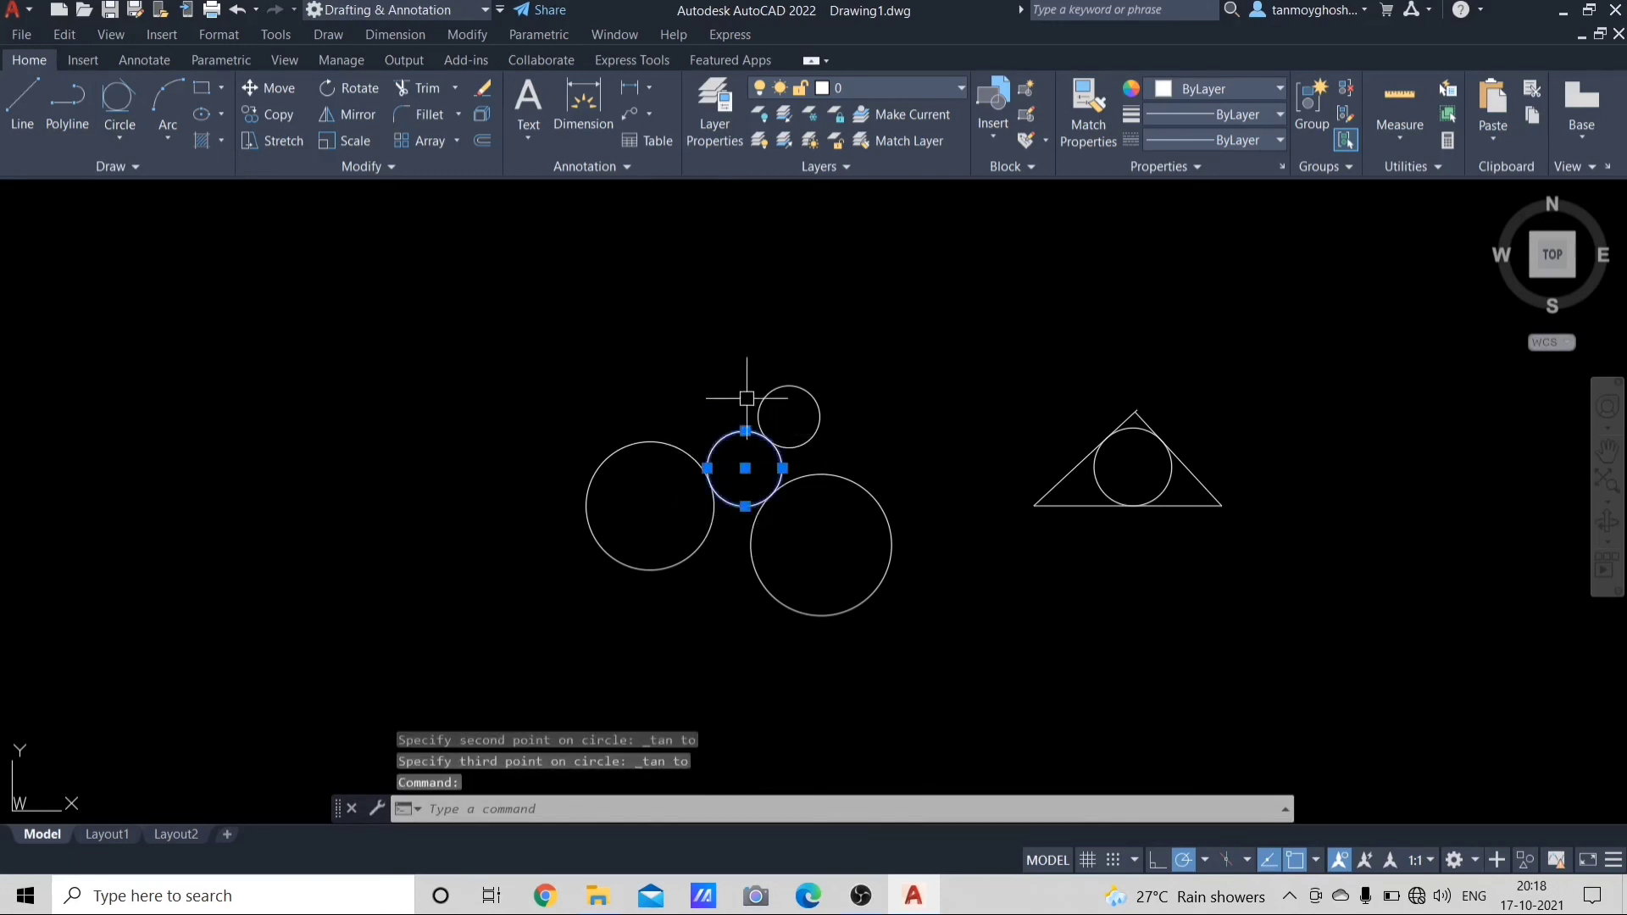